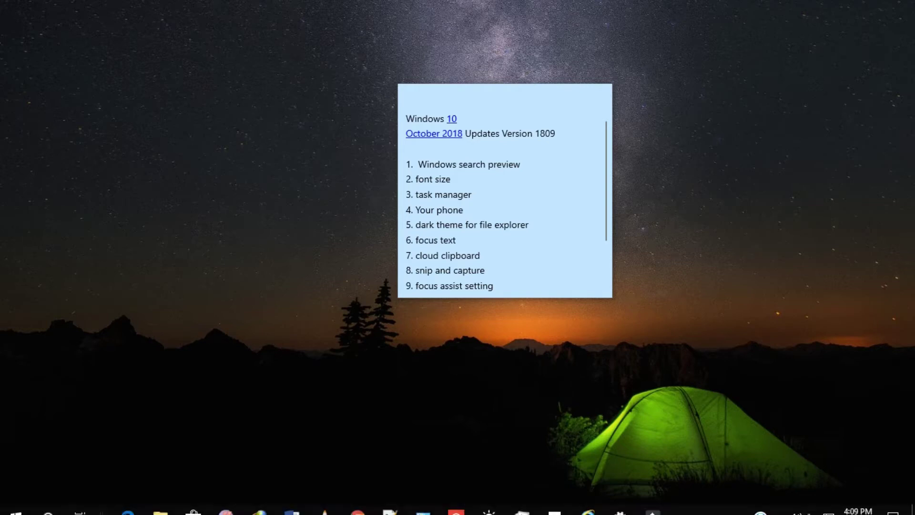
# Review the installed feature update in the Settings update history and minimise the window
pyautogui.click(629, 508)
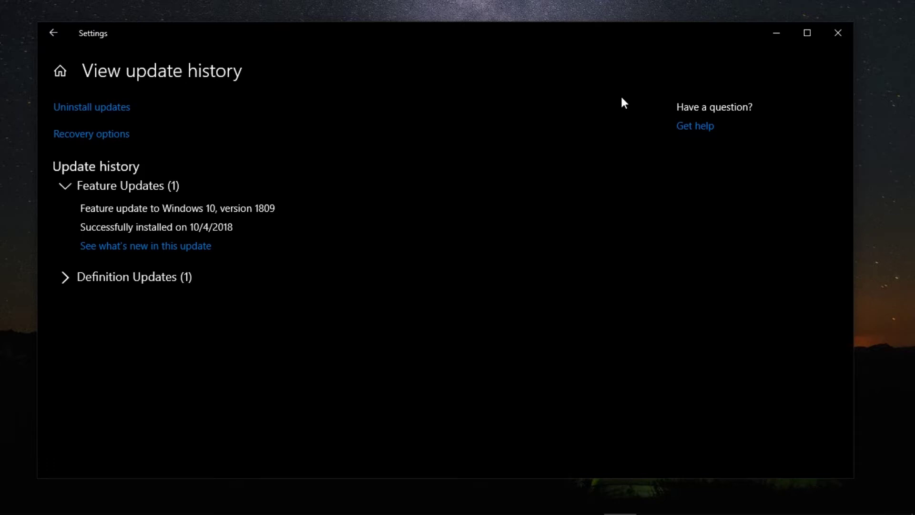
pyautogui.click(767, 36)
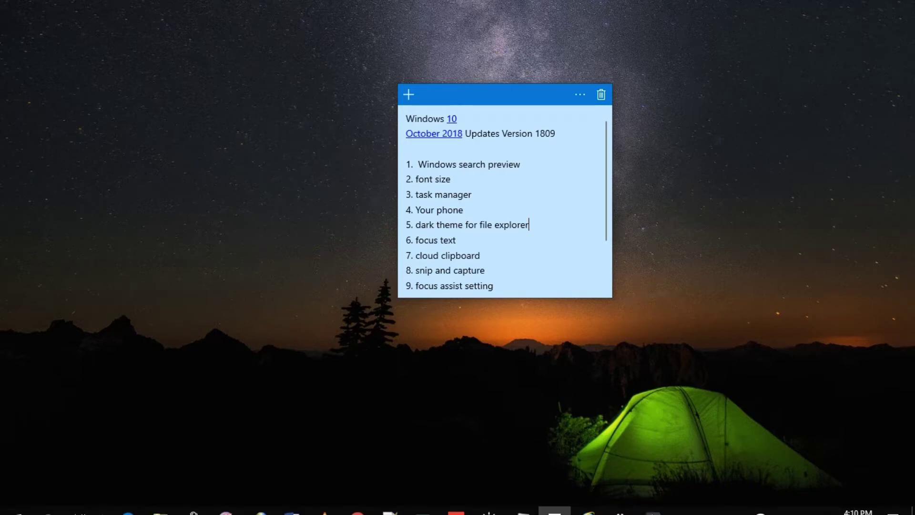
# Search Windows for "word" to view the preview of the best match
pyautogui.click(46, 501)
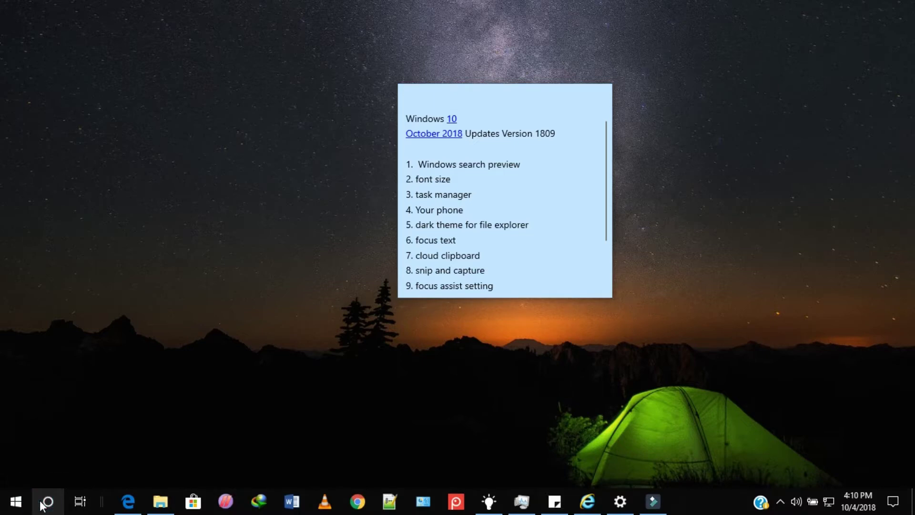
pyautogui.click(42, 503)
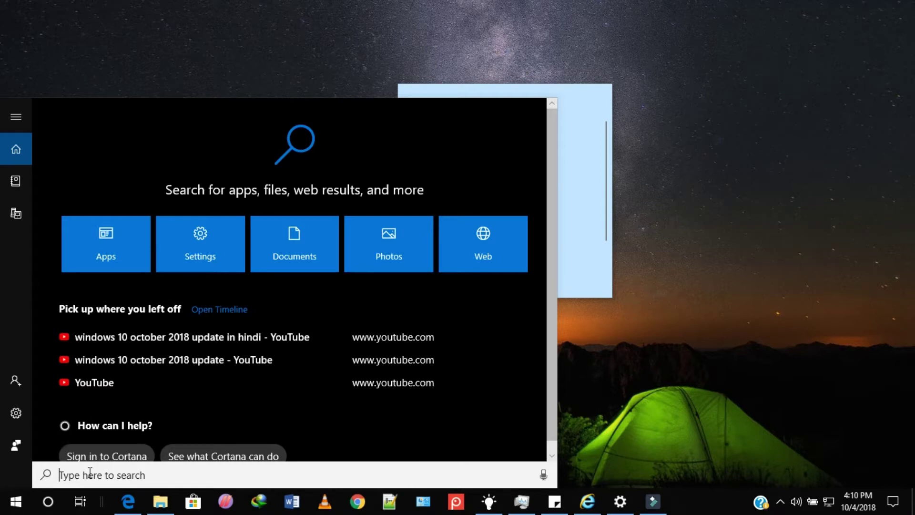
pyautogui.write('word')
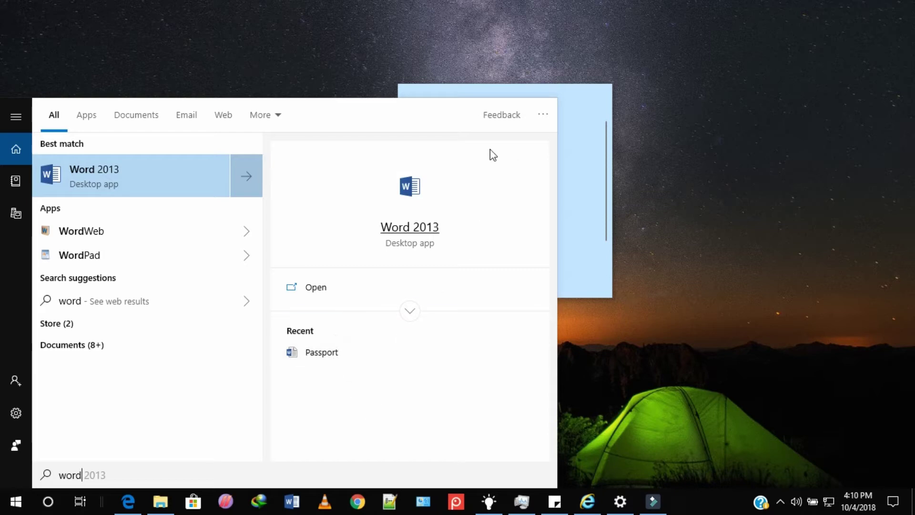
# Replace the search text with "power" to preview the matching app and its actions
pyautogui.press('BackSpace')
pyautogui.press('BackSpace')
pyautogui.press('BackSpace')
pyautogui.press('BackSpace')
pyautogui.write('power')
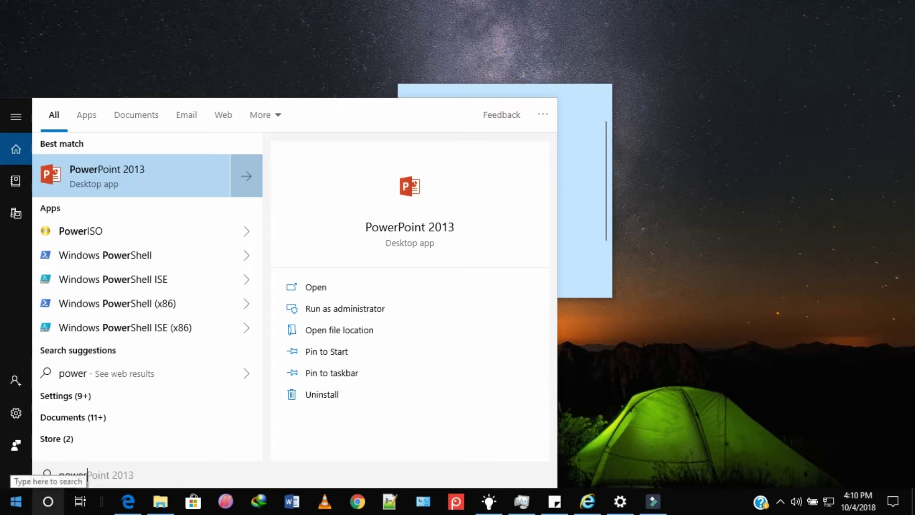
# Look through the Start menu's app list down to the end and back, and close the menu
pyautogui.click(19, 504)
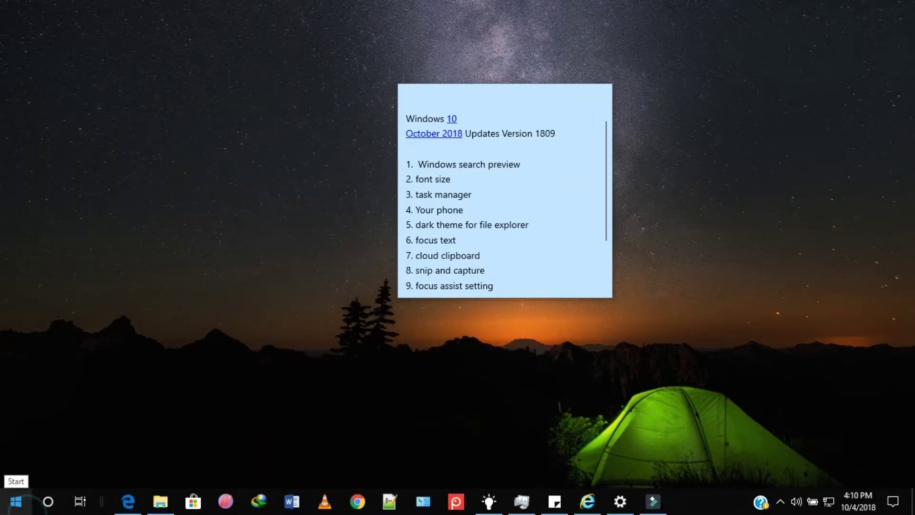
pyautogui.click(19, 505)
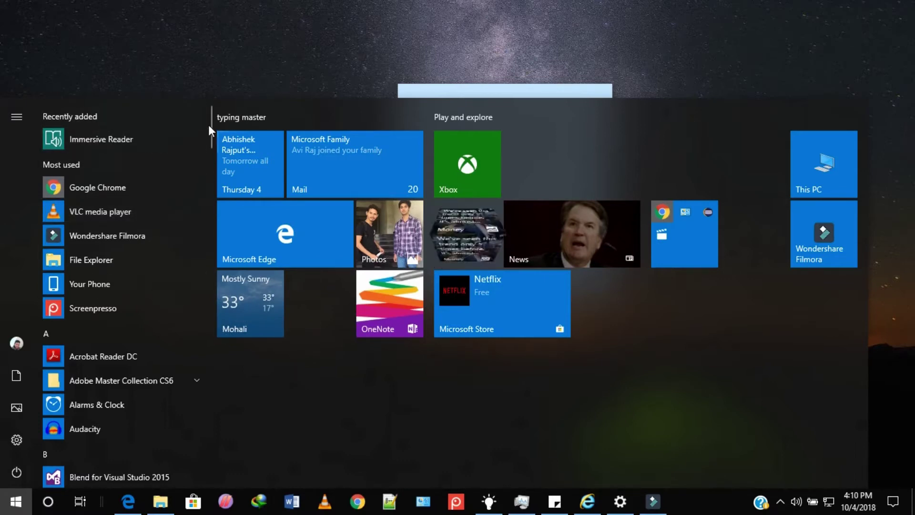
pyautogui.moveTo(208, 141); pyautogui.dragTo(222, 476)
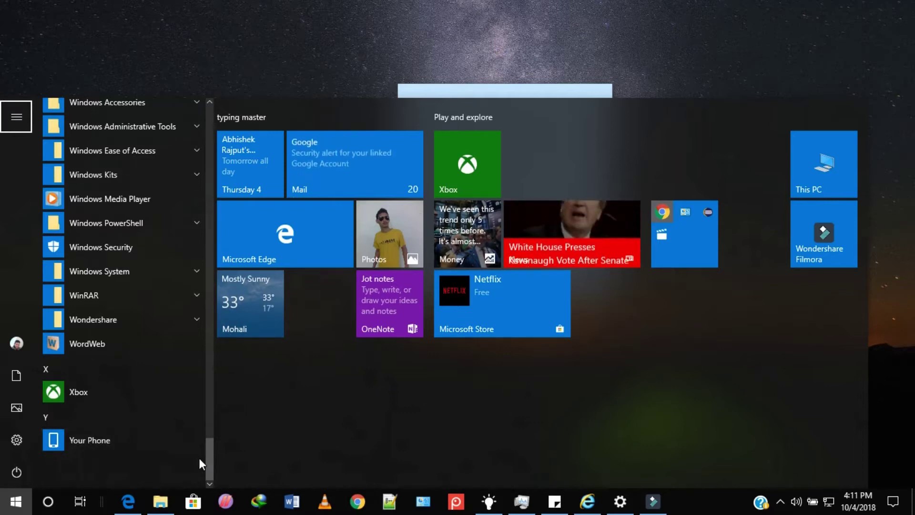
pyautogui.moveTo(207, 460); pyautogui.dragTo(213, 110)
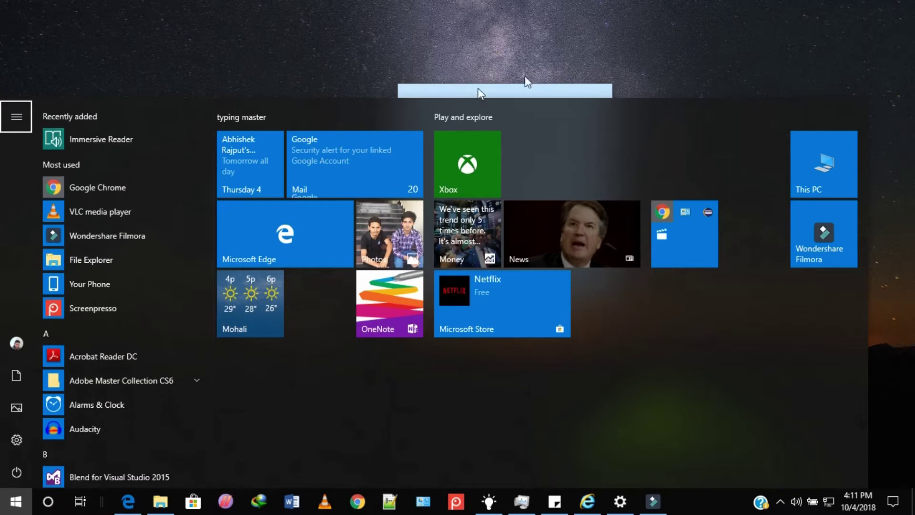
pyautogui.click(668, 63)
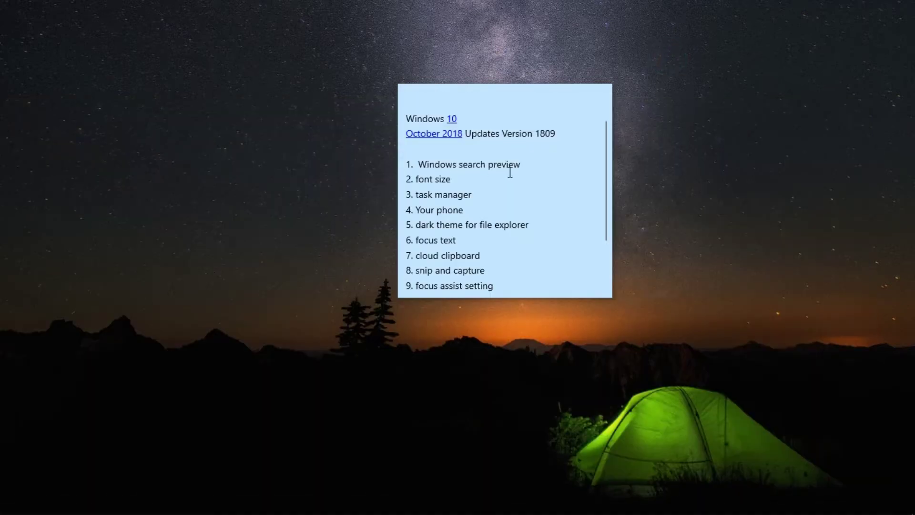
# Search Windows for "sett", filter the results by Apps and by Documents, and close the search
pyautogui.moveTo(14, 512)
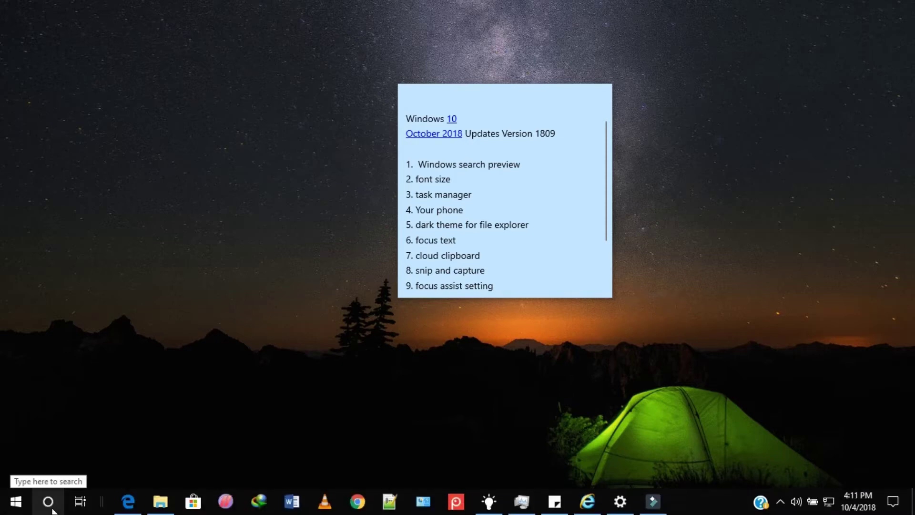
pyautogui.click(50, 503)
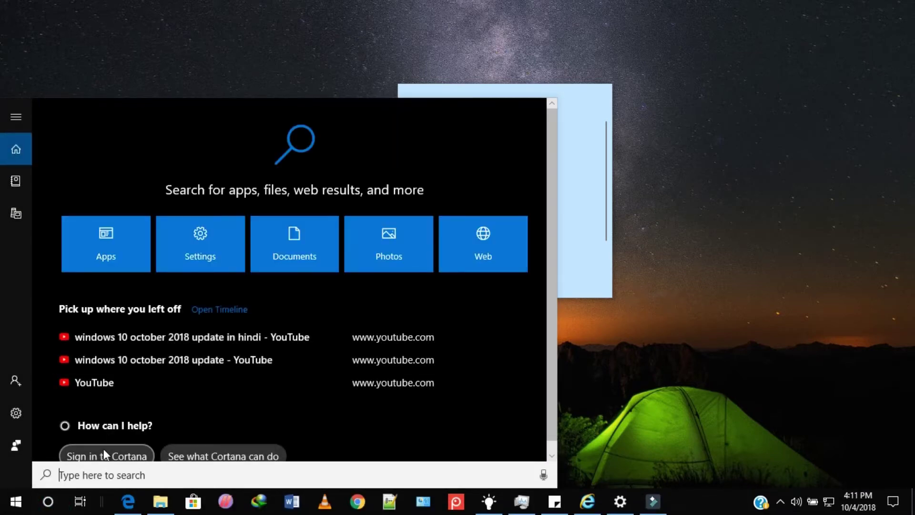
pyautogui.write('sett')
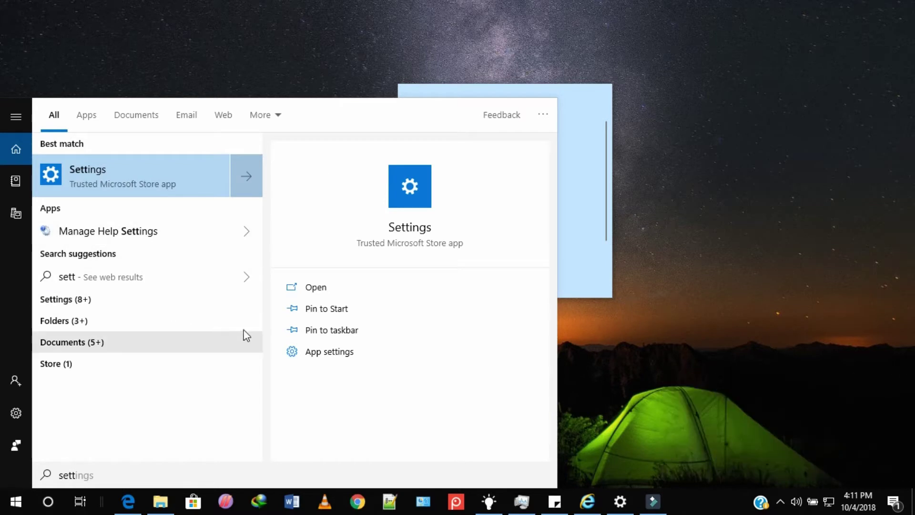
pyautogui.click(86, 114)
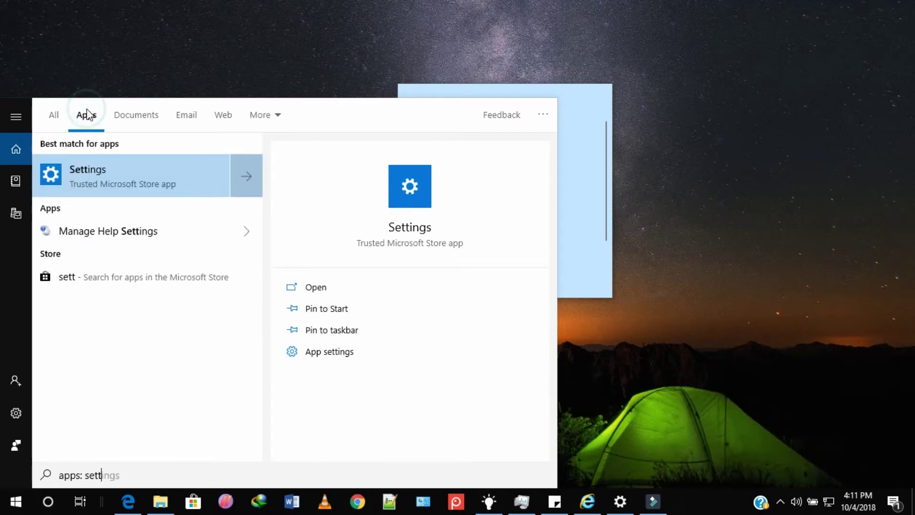
pyautogui.click(138, 117)
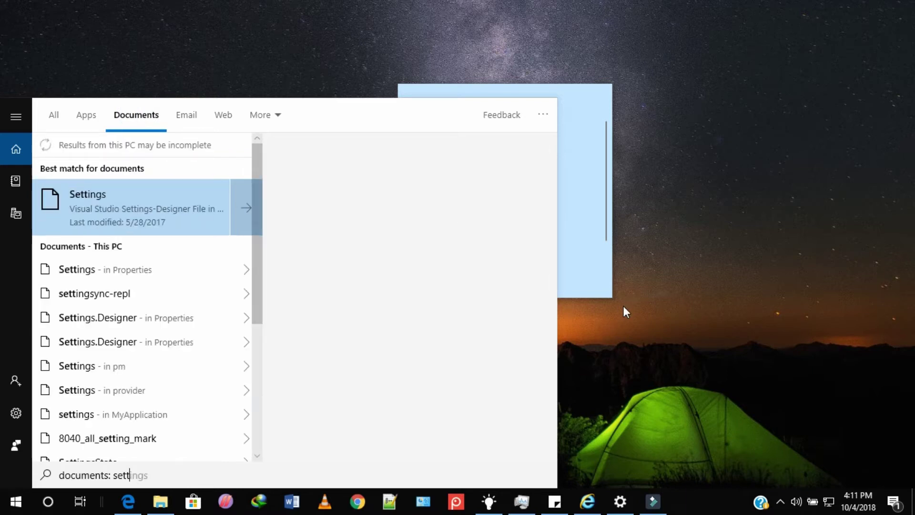
pyautogui.click(623, 305)
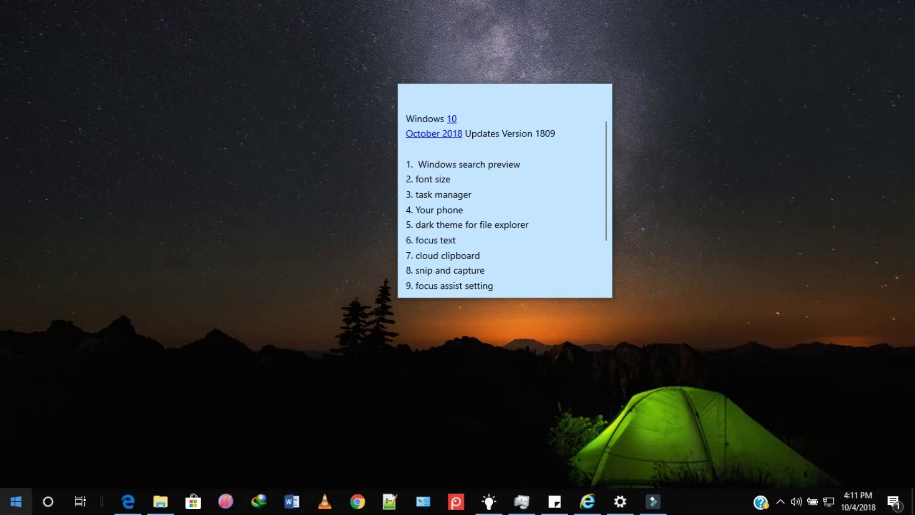
# View the search home page with its category shortcuts and recent activities, and close it
pyautogui.click(43, 506)
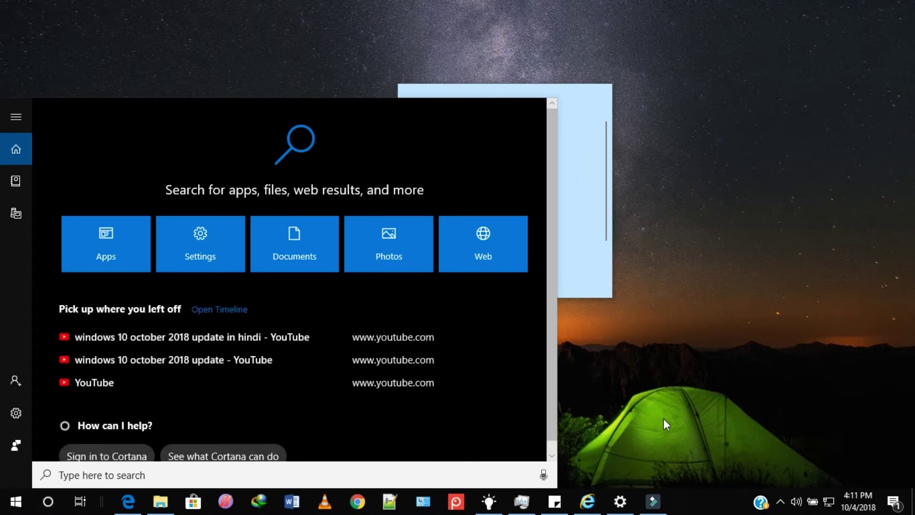
pyautogui.moveTo(549, 293); pyautogui.dragTo(551, 254)
pyautogui.click(727, 321)
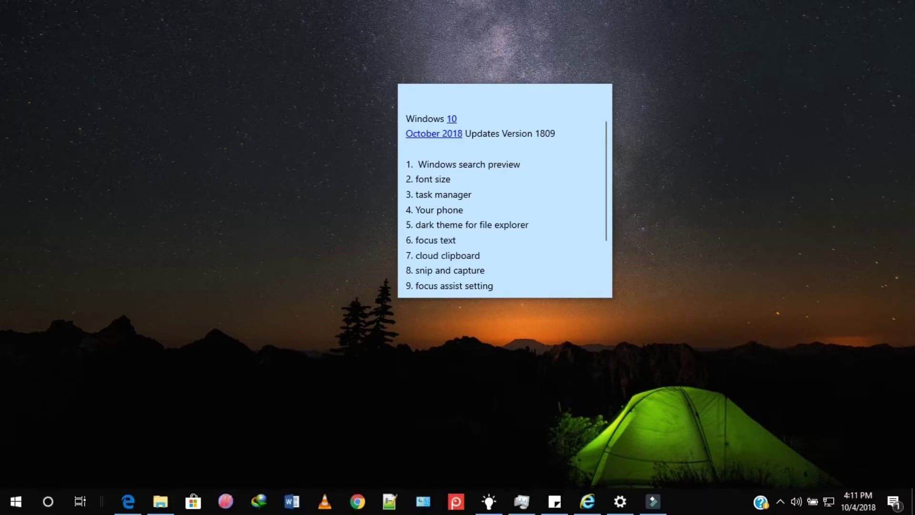
# Search Windows for "font size" and open the "Make text size bigger" system setting
pyautogui.click(48, 501)
pyautogui.write('f')
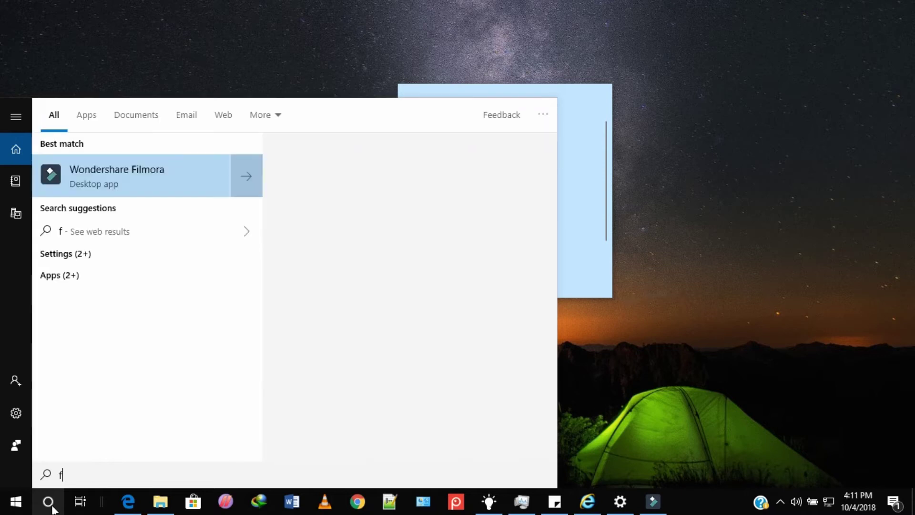
pyautogui.write('ont size')
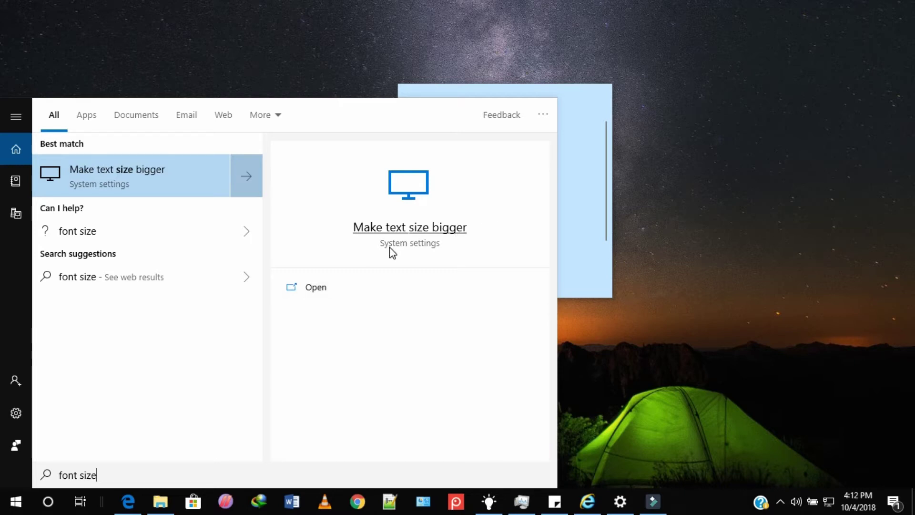
pyautogui.click(155, 169)
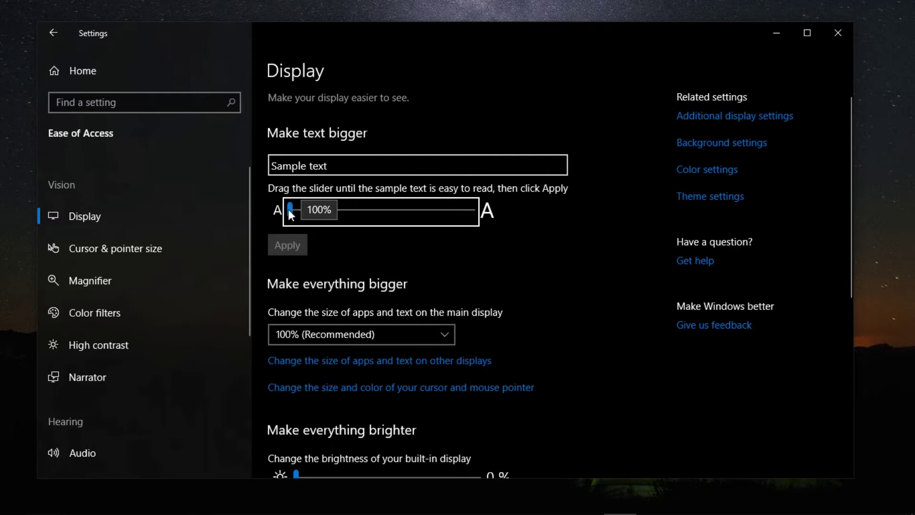
# Raise the Make text bigger setting to slightly below the middle of its range, apply it and minimise Settings
pyautogui.moveTo(287, 216); pyautogui.dragTo(363, 219)
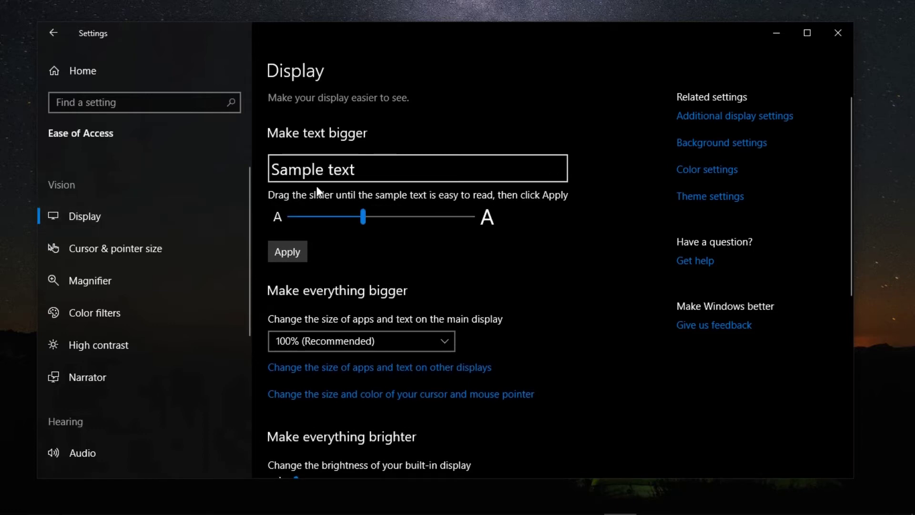
pyautogui.click(288, 253)
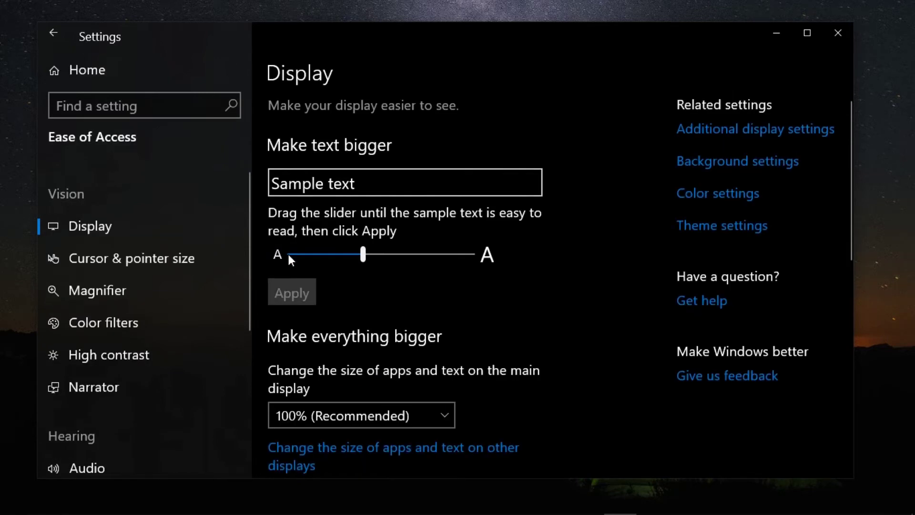
pyautogui.click(772, 34)
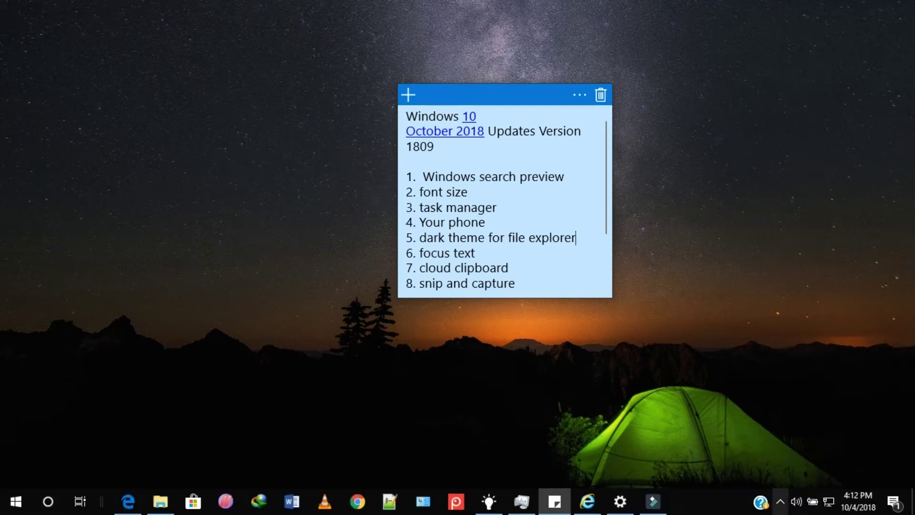
# Examine the enlarged system text by opening the hidden notification icons and the Start menu
pyautogui.click(780, 501)
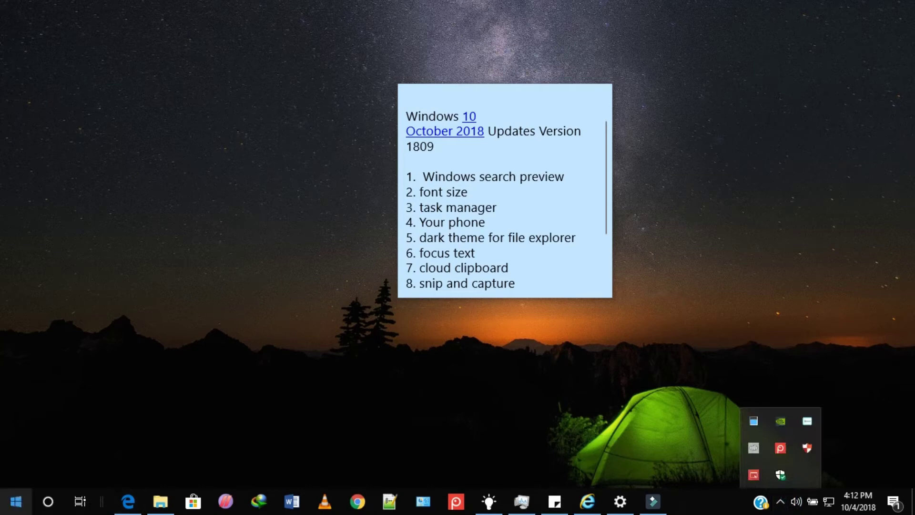
pyautogui.click(16, 501)
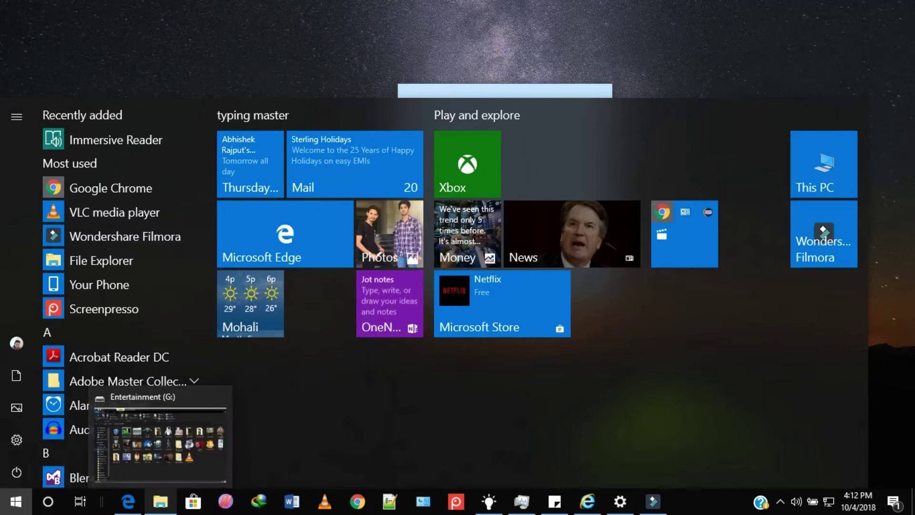
# Switch to Internet Explorer, look over the text on the MSN home page, and minimise the browser
pyautogui.click(593, 503)
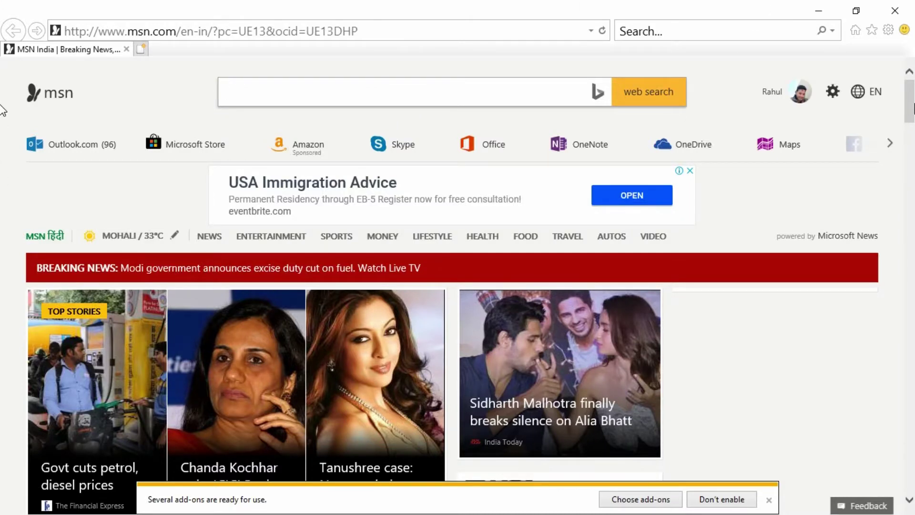
pyautogui.scroll(-6, 3, 110)
pyautogui.scroll(-6, 2, 206)
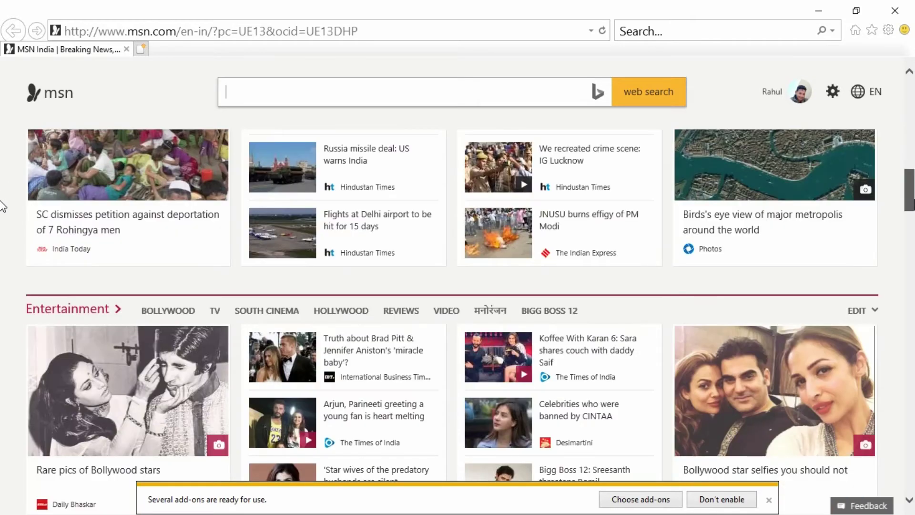
pyautogui.scroll(1, 3, 267)
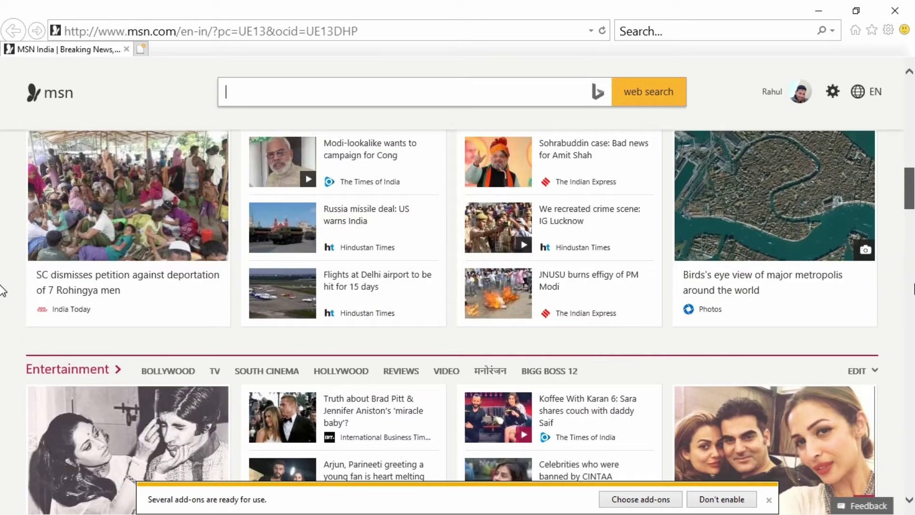
pyautogui.scroll(1, 3, 286)
pyautogui.scroll(-5, 3, 200)
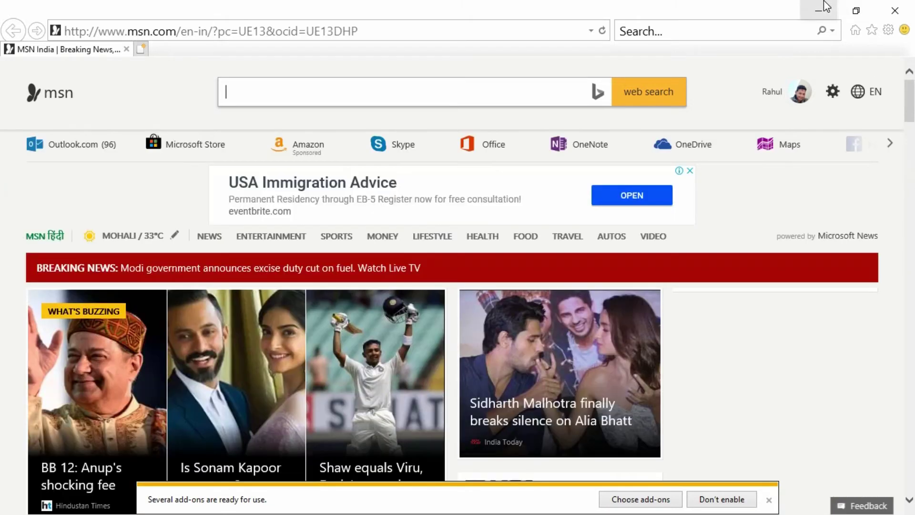
pyautogui.click(826, 6)
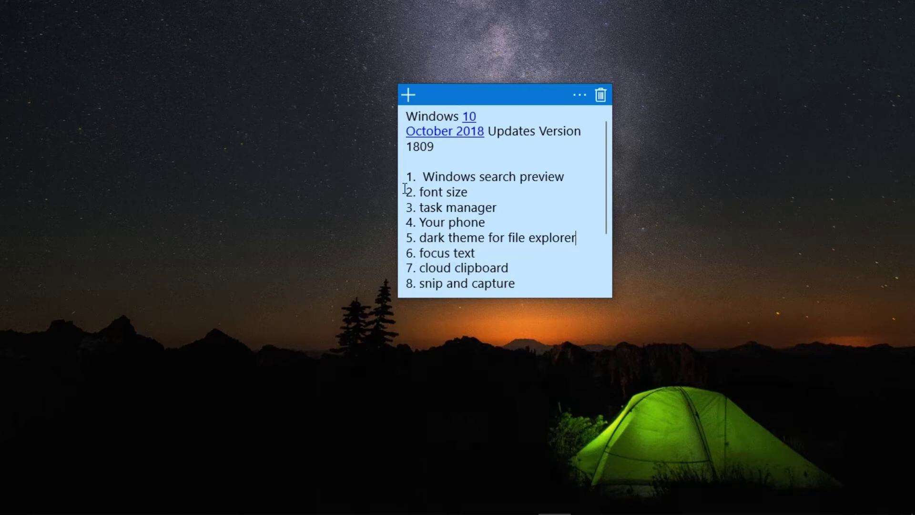
# Search Windows for "font s" and open the "Make text size bigger" system setting
pyautogui.moveTo(19, 505)
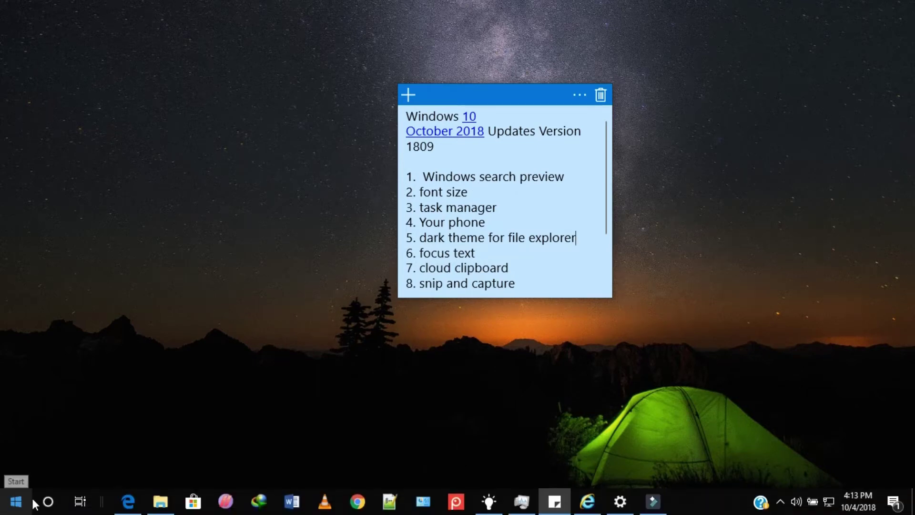
pyautogui.click(47, 502)
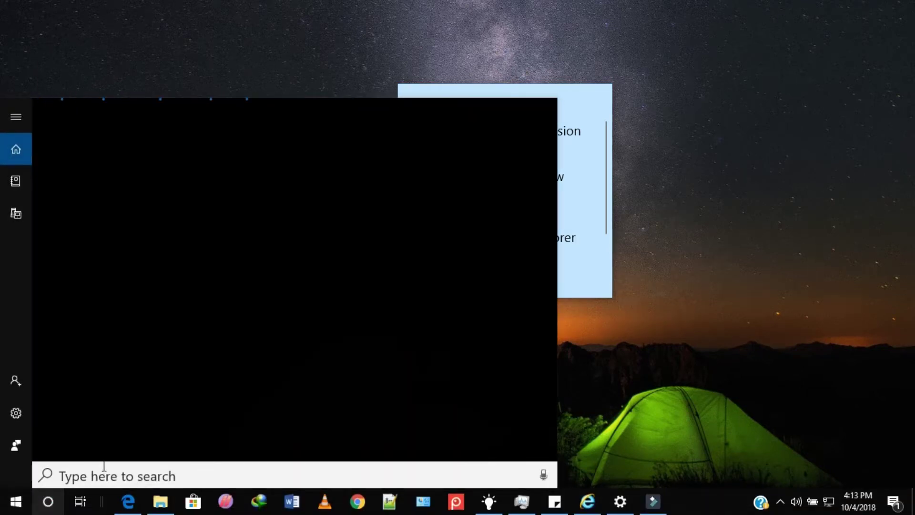
pyautogui.write('foi')
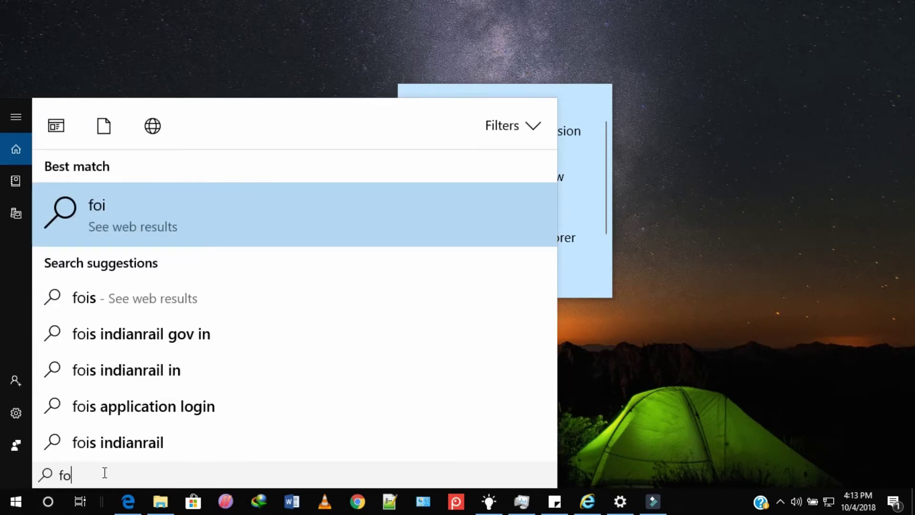
pyautogui.press('BackSpace')
pyautogui.write('nt s')
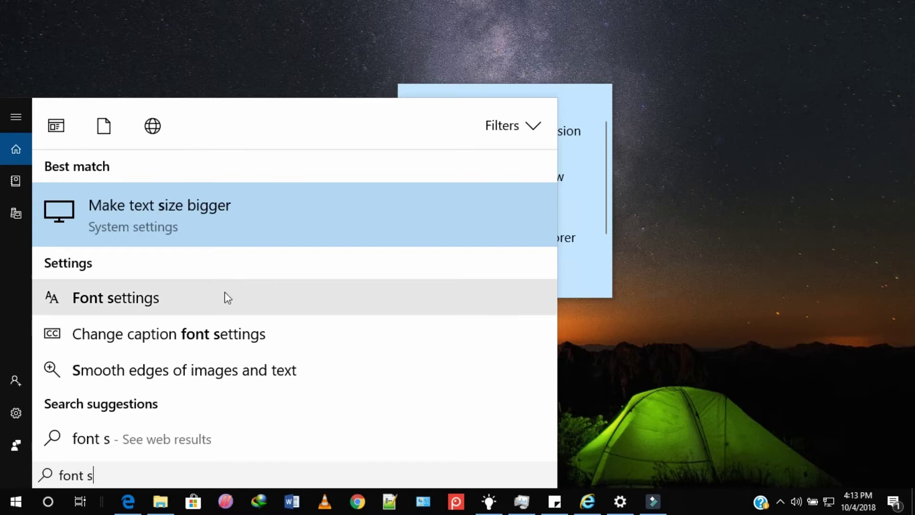
pyautogui.click(202, 221)
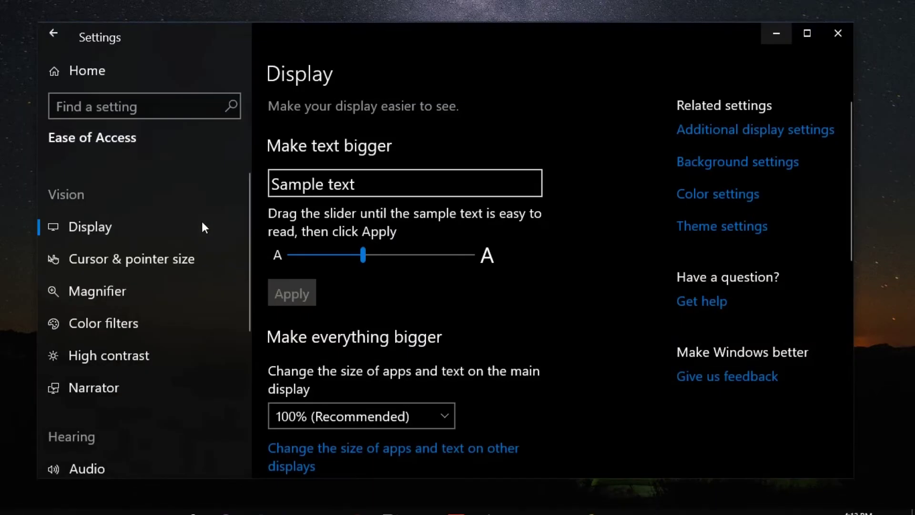
# Lower the Make text bigger setting to its minimum, apply it and close Settings
pyautogui.moveTo(365, 256); pyautogui.dragTo(286, 258)
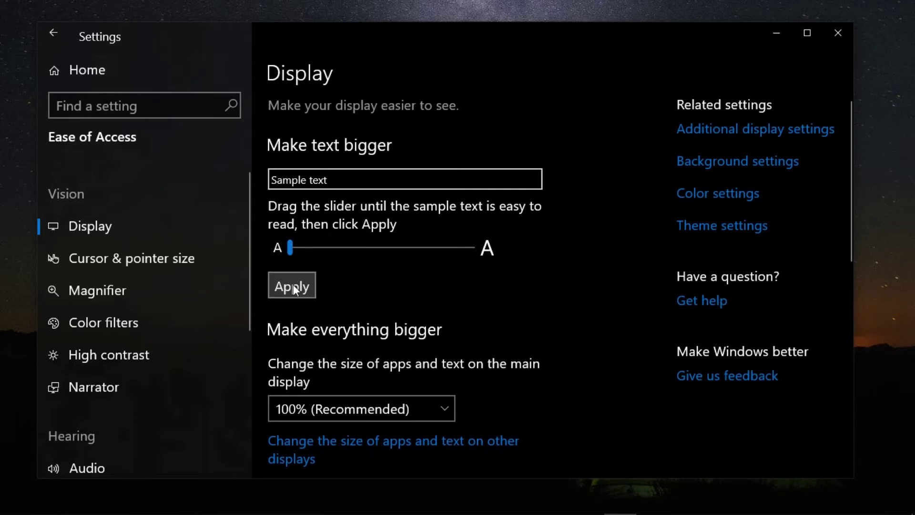
pyautogui.click(292, 280)
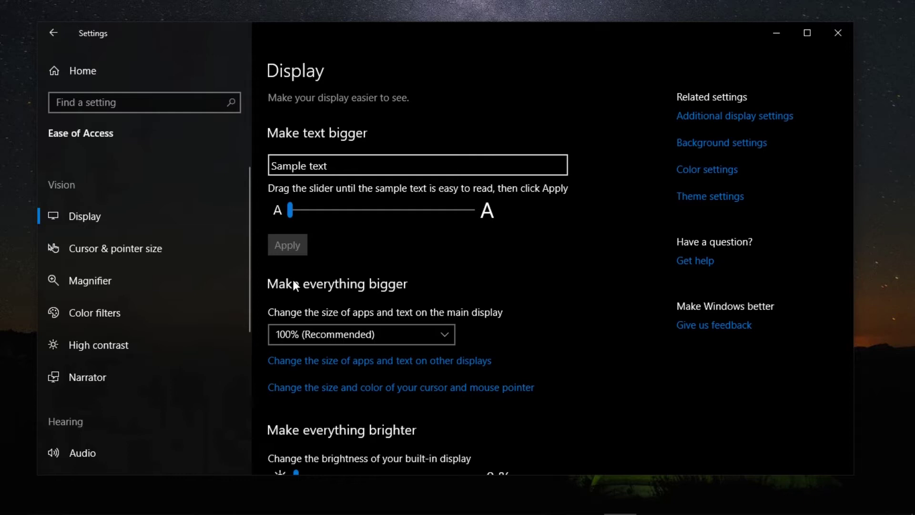
pyautogui.click(839, 43)
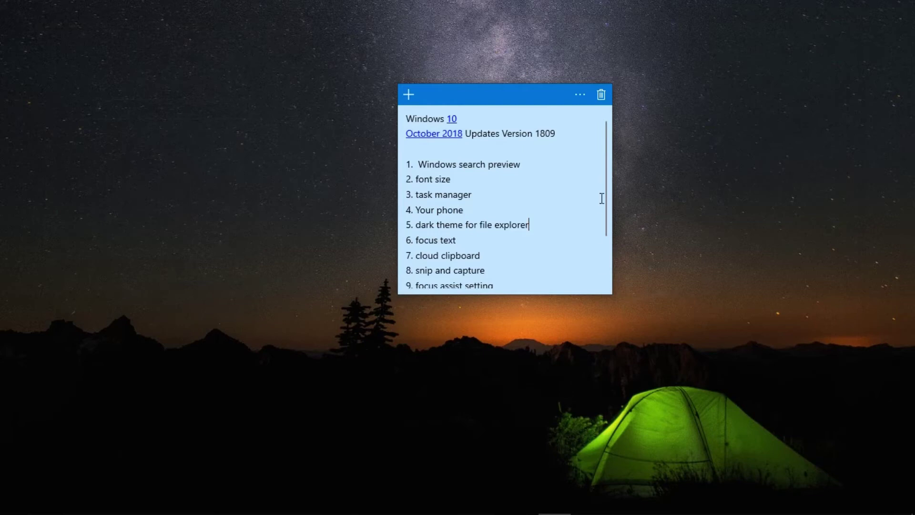
# Highlight the line "3. task manager" in the sticky note as the feature being presented
pyautogui.moveTo(473, 195); pyautogui.dragTo(392, 201)
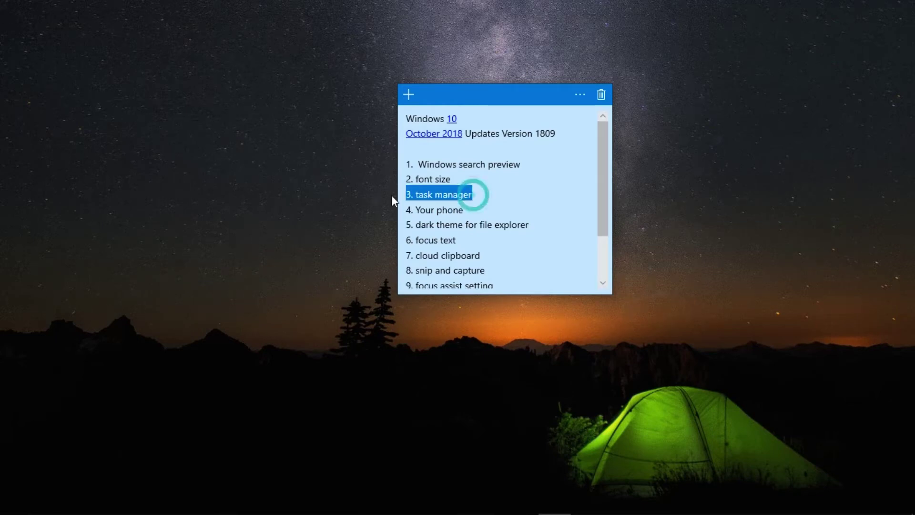
pyautogui.rightClick(390, 195)
pyautogui.click(518, 415)
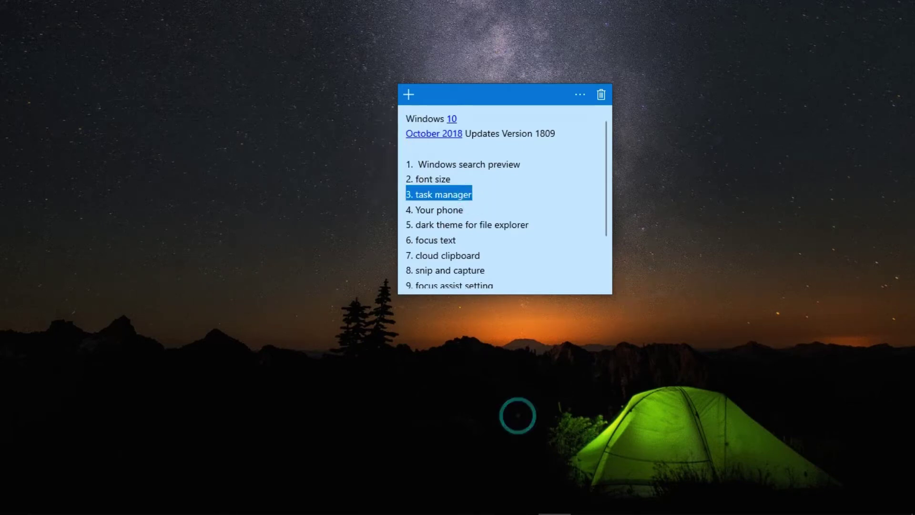
# Open Task Manager from the taskbar and maximise its window
pyautogui.click(658, 504)
pyautogui.rightClick(659, 506)
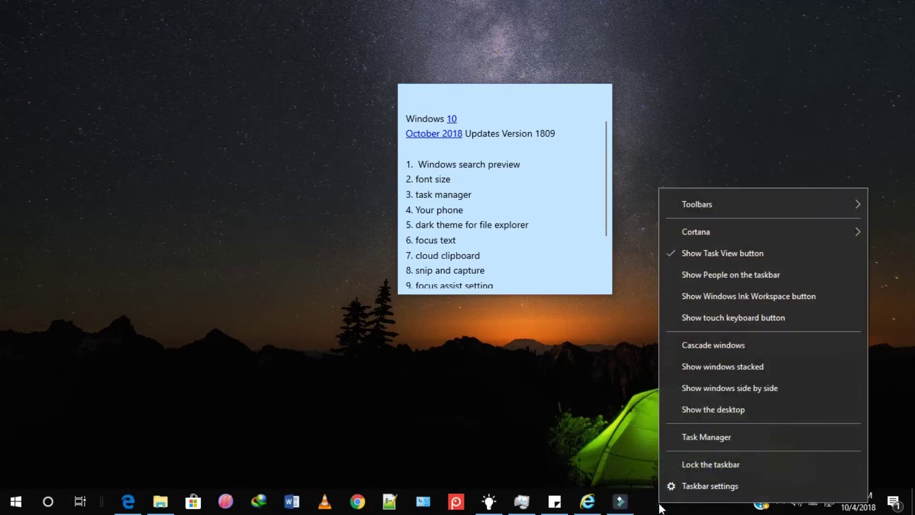
pyautogui.click(719, 439)
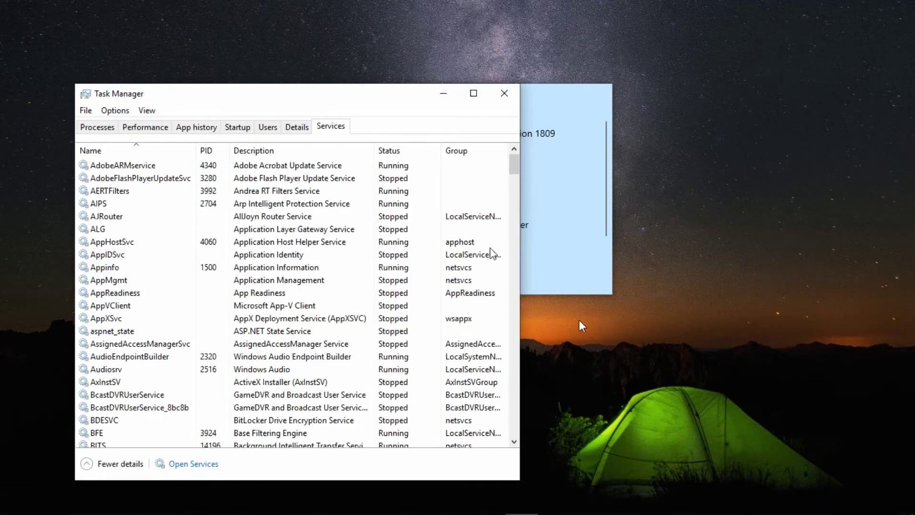
pyautogui.click(474, 94)
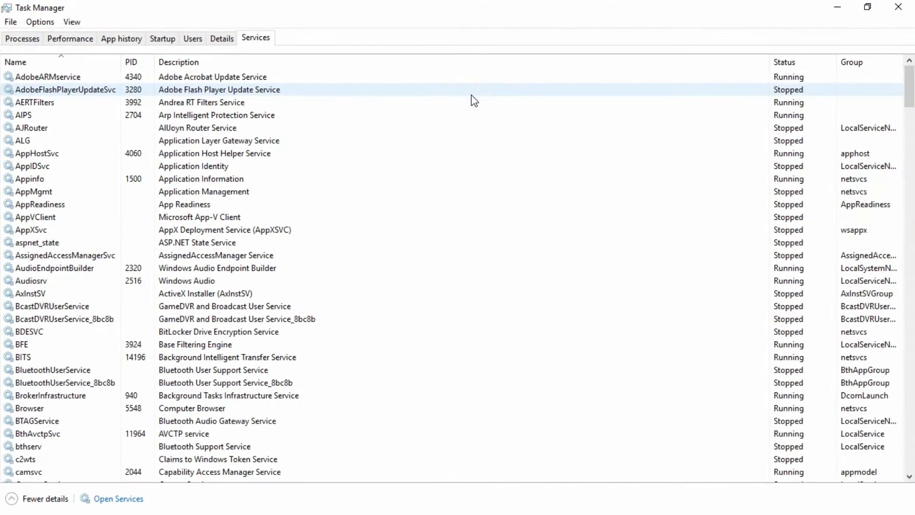
# Show Task Manager's list of processes and widen the "Power usage trend" column until its full heading fits
pyautogui.click(4, 39)
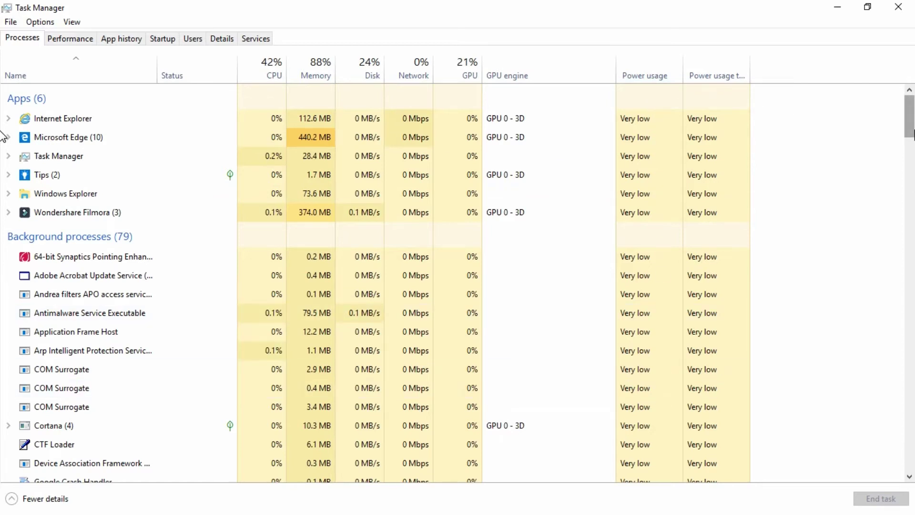
pyautogui.scroll(-20, 2, 137)
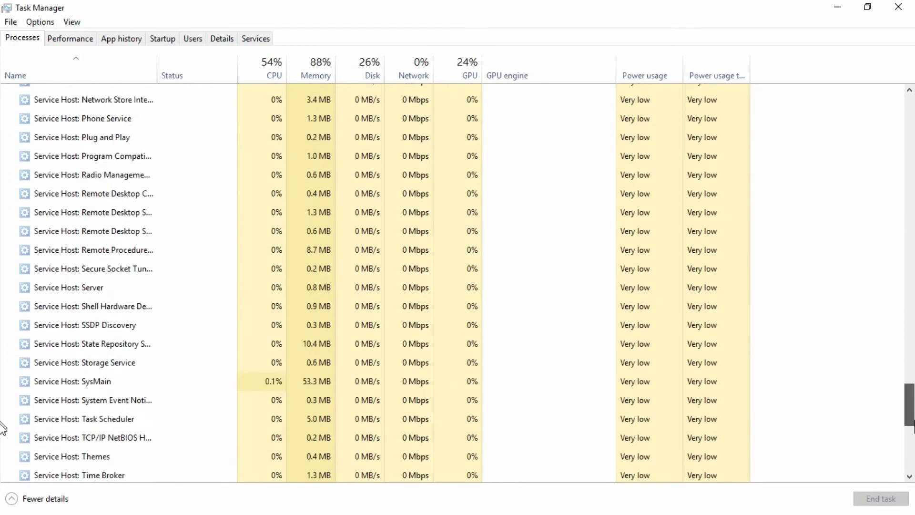
pyautogui.scroll(20, 3, 360)
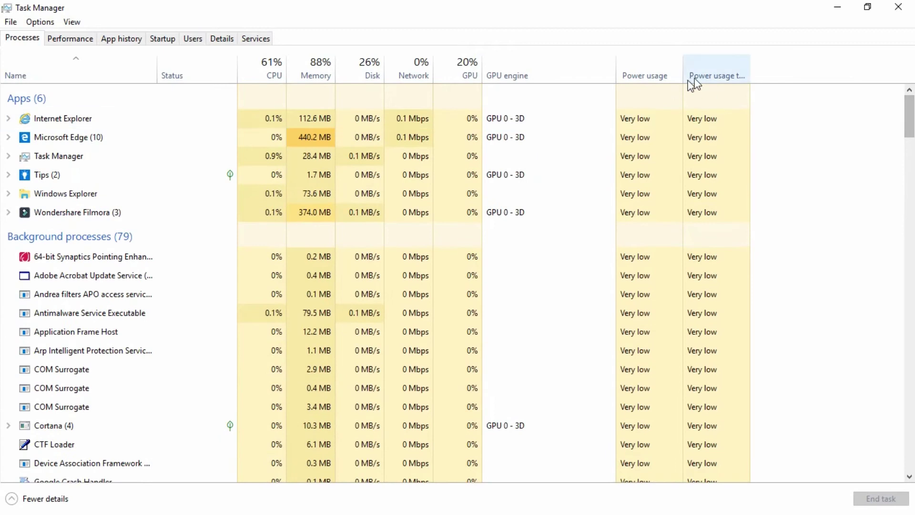
pyautogui.moveTo(749, 71); pyautogui.dragTo(840, 71)
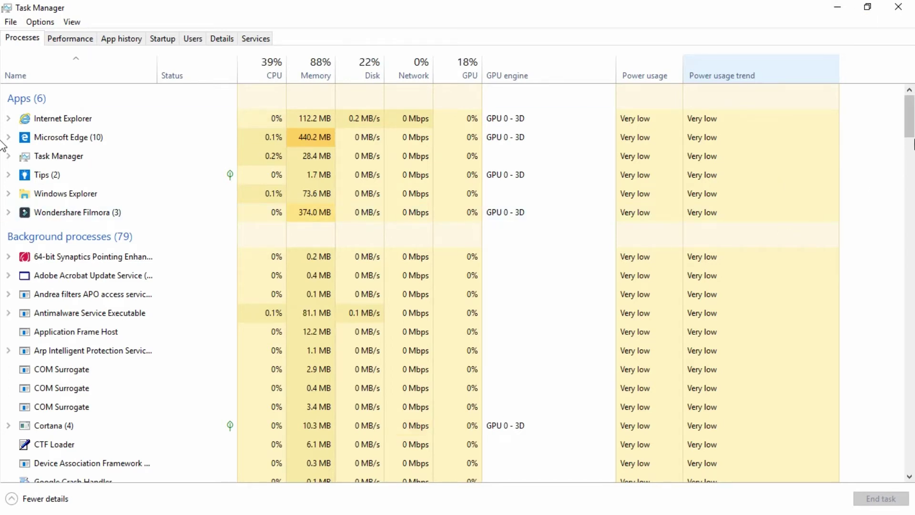
# Look through the power usage and power usage trend of the listed processes, and minimise Task Manager
pyautogui.scroll(-7, 190, 214)
pyautogui.scroll(-10, 2, 295)
pyautogui.scroll(-15, 2, 296)
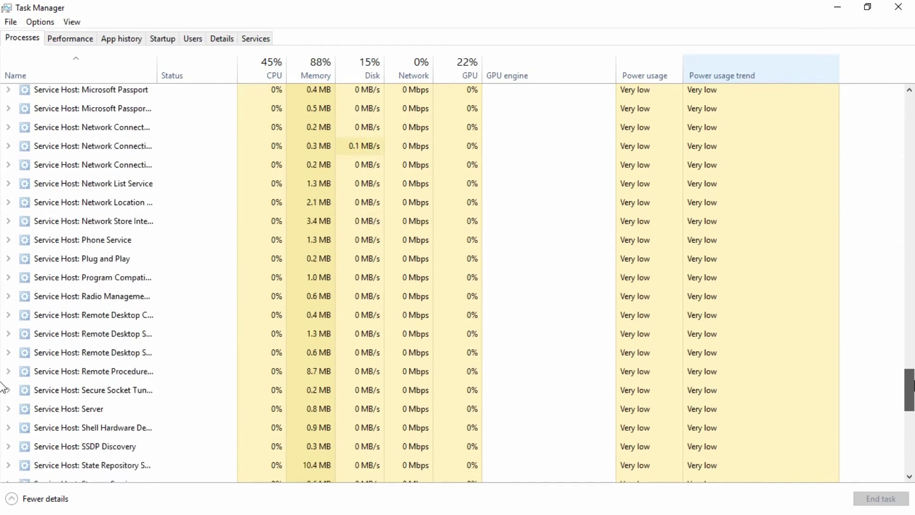
pyautogui.scroll(20, 2, 295)
pyautogui.click(840, 6)
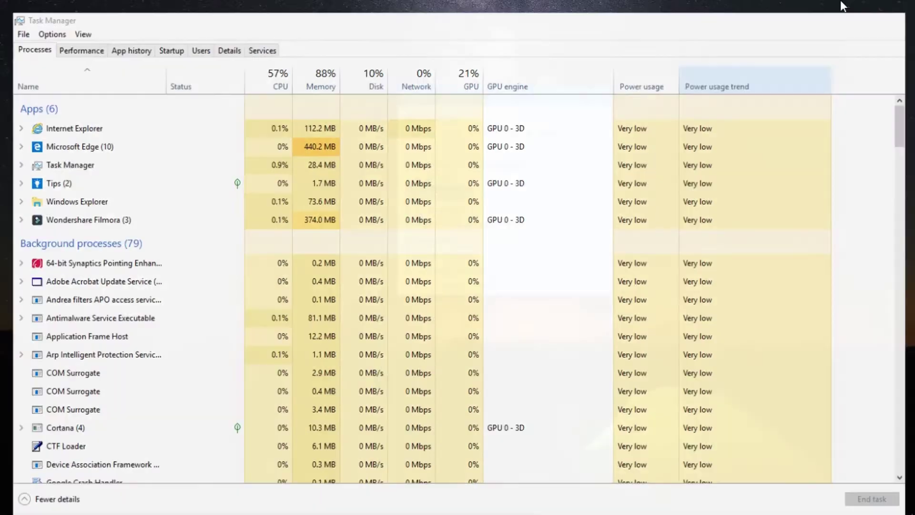
# Highlight the line "4. Your phone" in the sticky note as the feature being presented
pyautogui.tripleClick(487, 211)
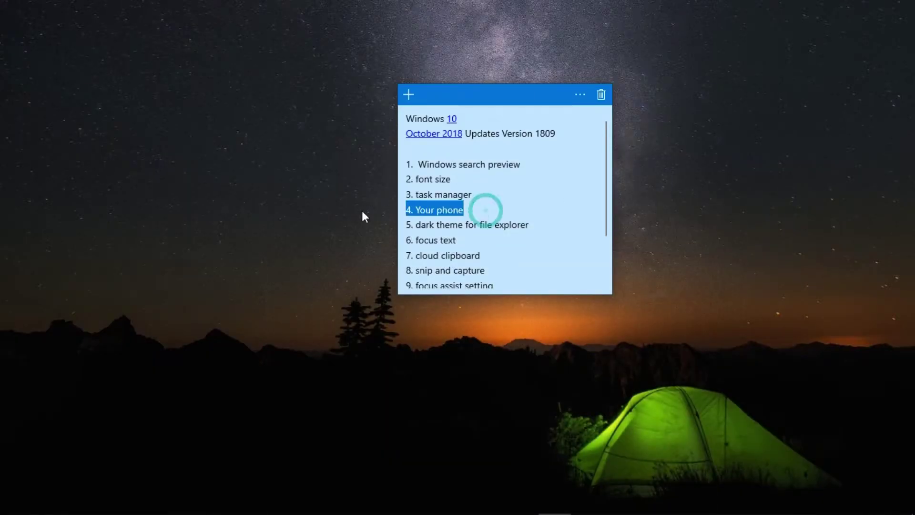
pyautogui.rightClick(487, 210)
pyautogui.click(499, 213)
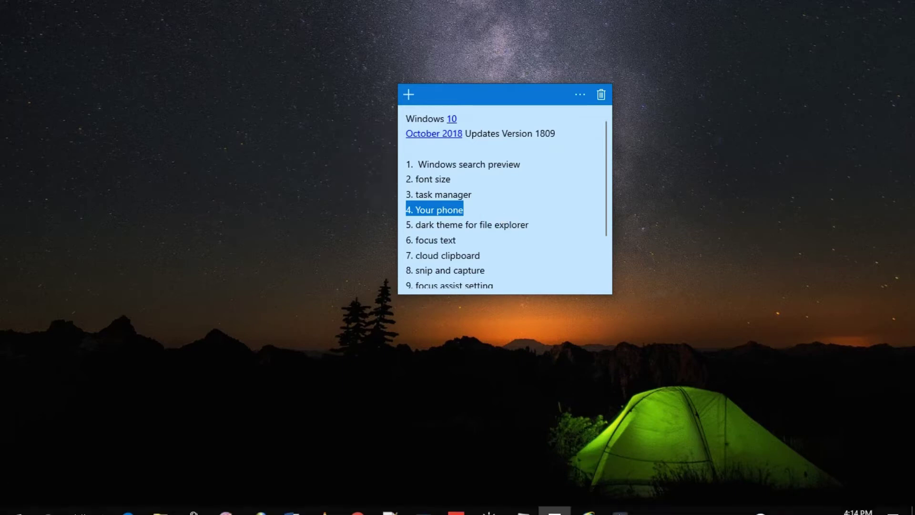
# Search Windows for "your" and open the Your Phone app
pyautogui.click(49, 501)
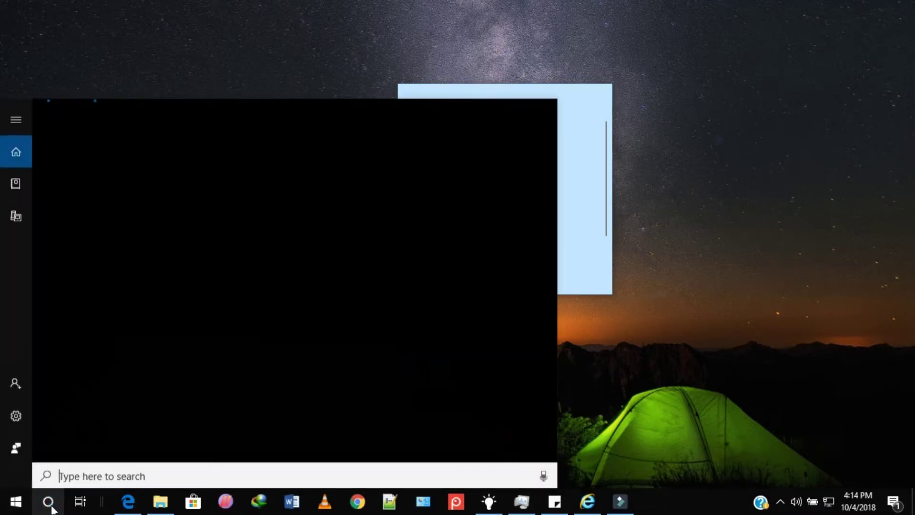
pyautogui.write('your')
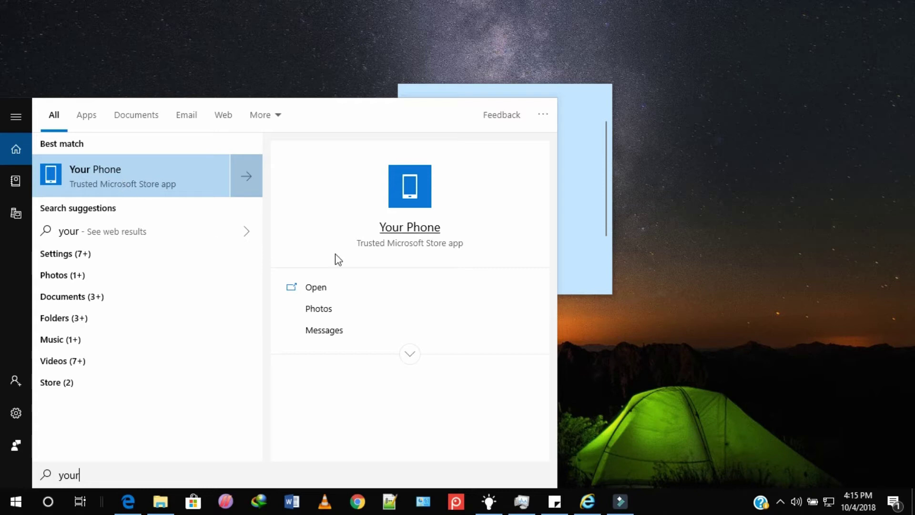
pyautogui.click(320, 286)
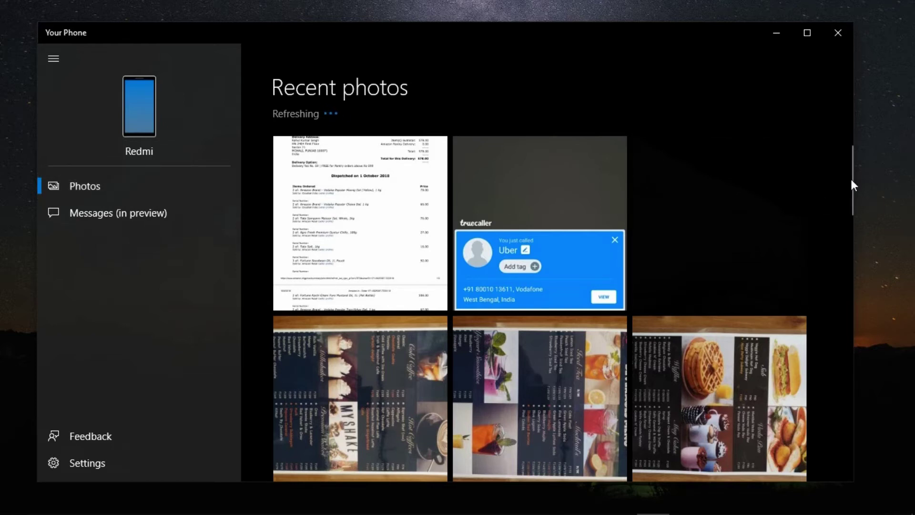
# Look through the linked phone's recent photos and messages, opening the text that says the first app is ready
pyautogui.moveTo(852, 183)
pyautogui.mouseDown()
pyautogui.moveTo(854, 235)
pyautogui.moveTo(857, 188)
pyautogui.mouseUp()
pyautogui.click(143, 202)
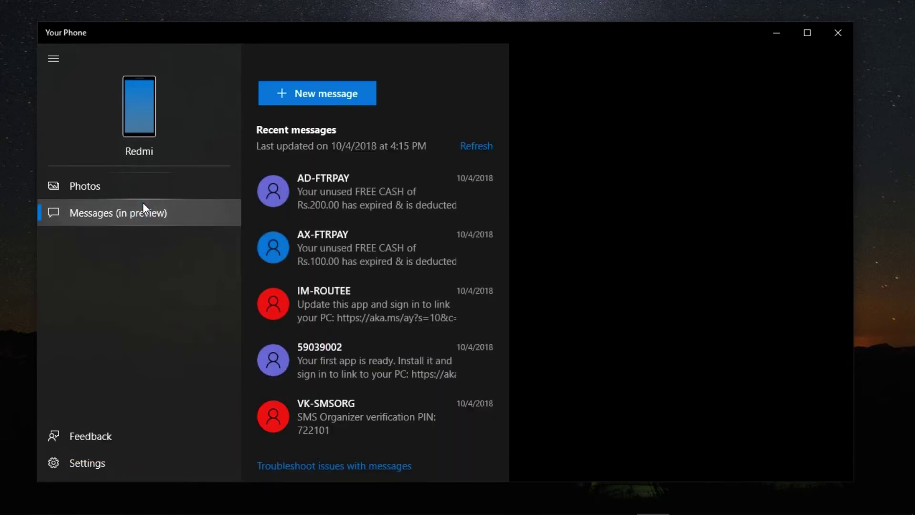
pyautogui.click(370, 365)
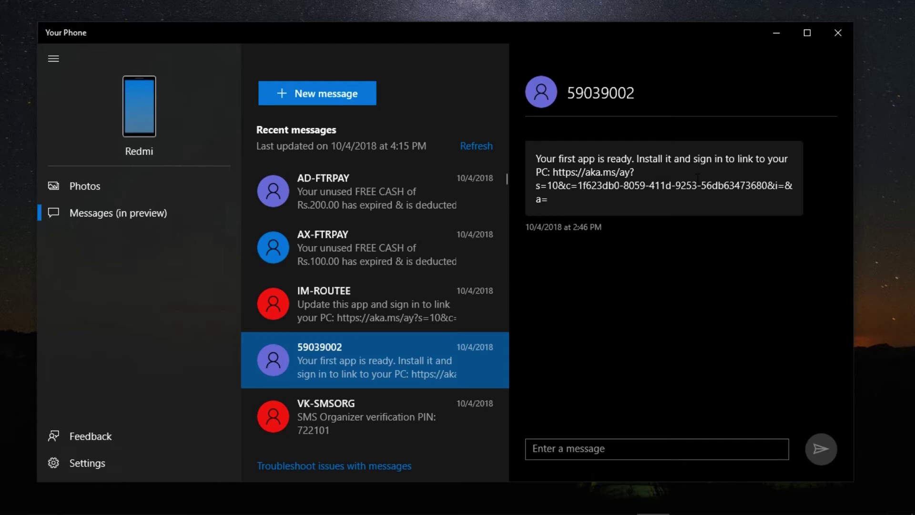
pyautogui.click(153, 185)
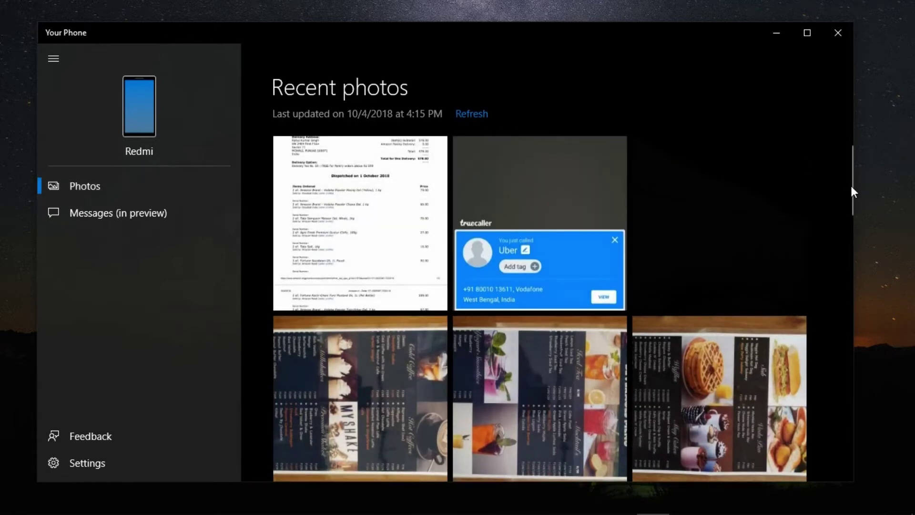
pyautogui.moveTo(851, 186); pyautogui.dragTo(853, 211)
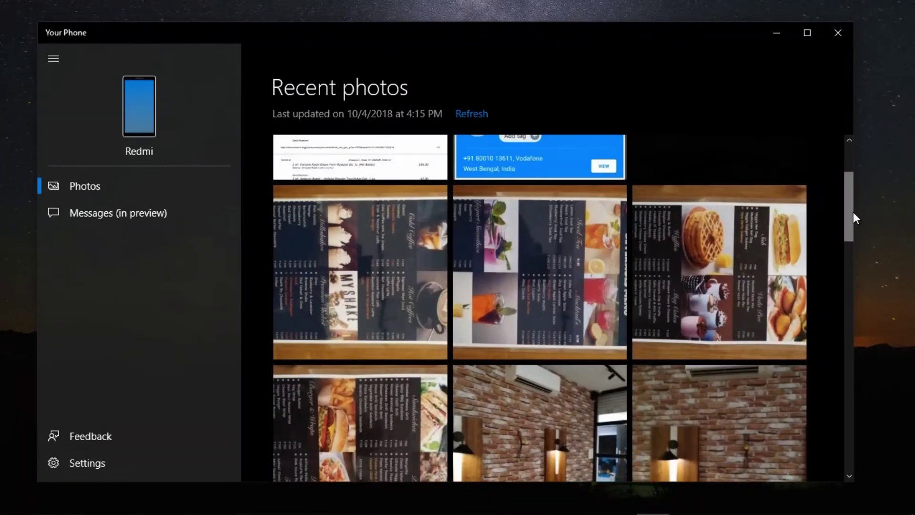
# Return to the phone's messages, try the reply field of the open conversation, and start a blank new message
pyautogui.click(122, 210)
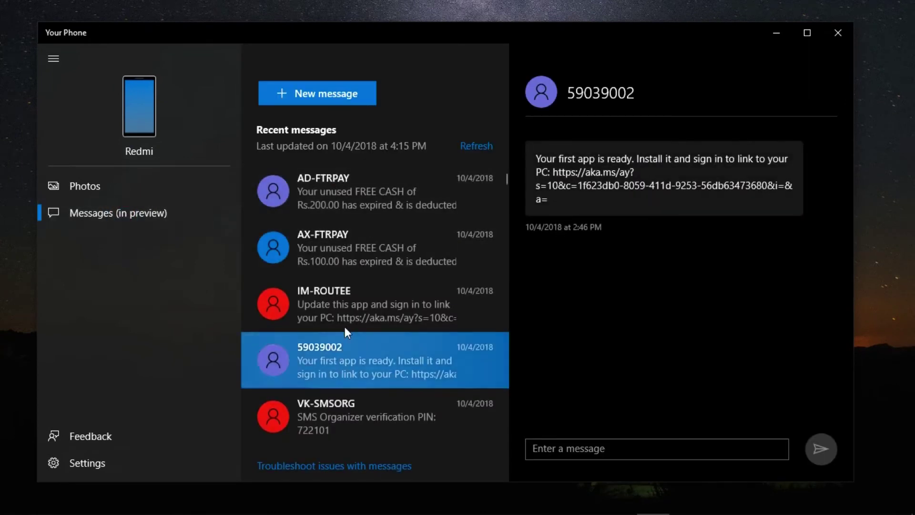
pyautogui.click(582, 444)
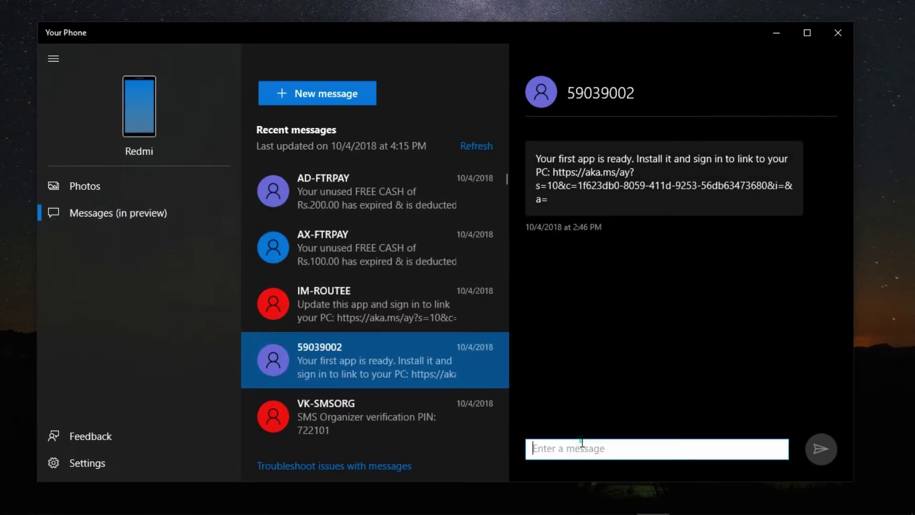
pyautogui.click(324, 97)
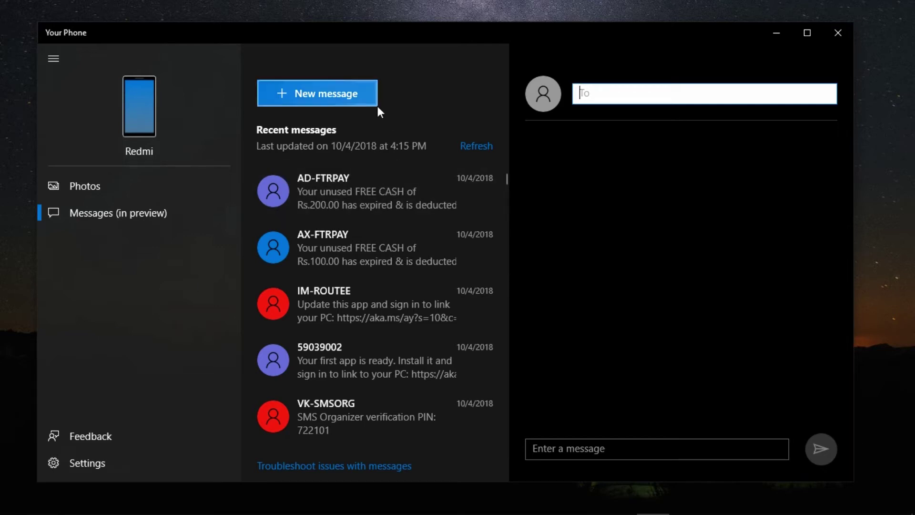
# Collapse and re-expand the navigation pane of Your Phone, and close the app
pyautogui.click(58, 59)
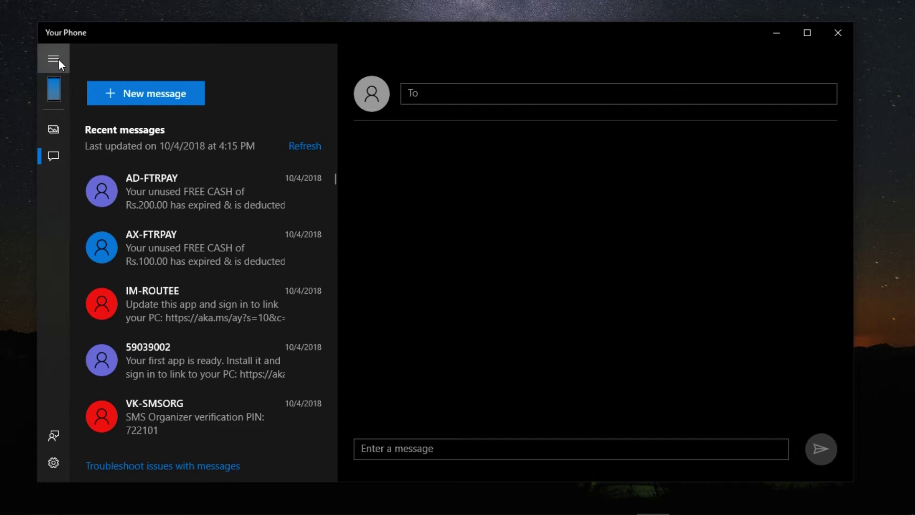
pyautogui.click(53, 94)
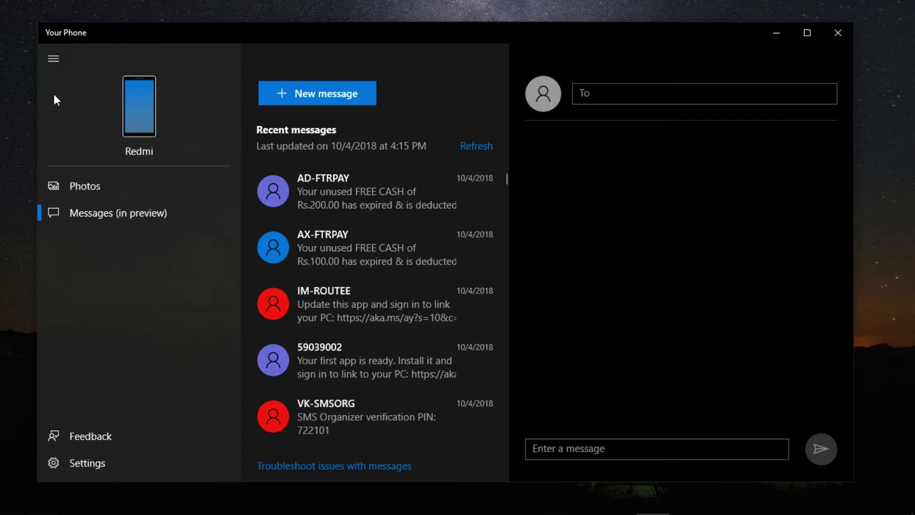
pyautogui.click(846, 39)
# Highlight "dark theme for file explorer" in the sticky note as the feature being presented, and dismiss its context menu
pyautogui.moveTo(528, 224); pyautogui.dragTo(414, 227)
pyautogui.rightClick(414, 228)
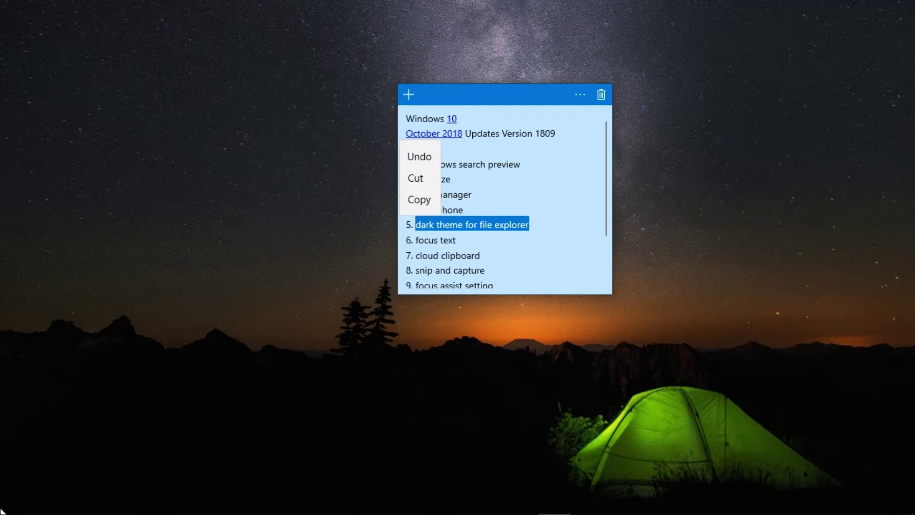
pyautogui.click(363, 394)
pyautogui.click(288, 362)
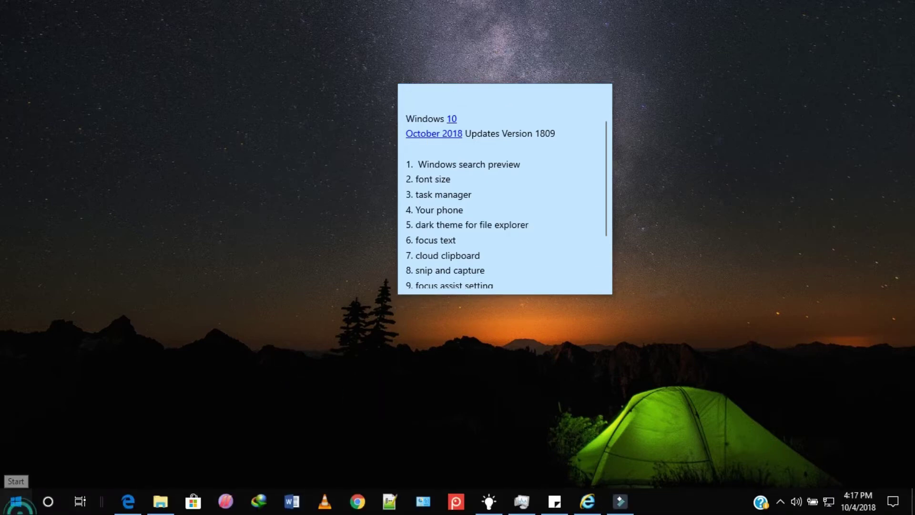
# Browse the dark-themed File Explorer through This PC, the Softwares (E:) drive and its Android folder, return to the drive, and minimise the window
pyautogui.click(16, 500)
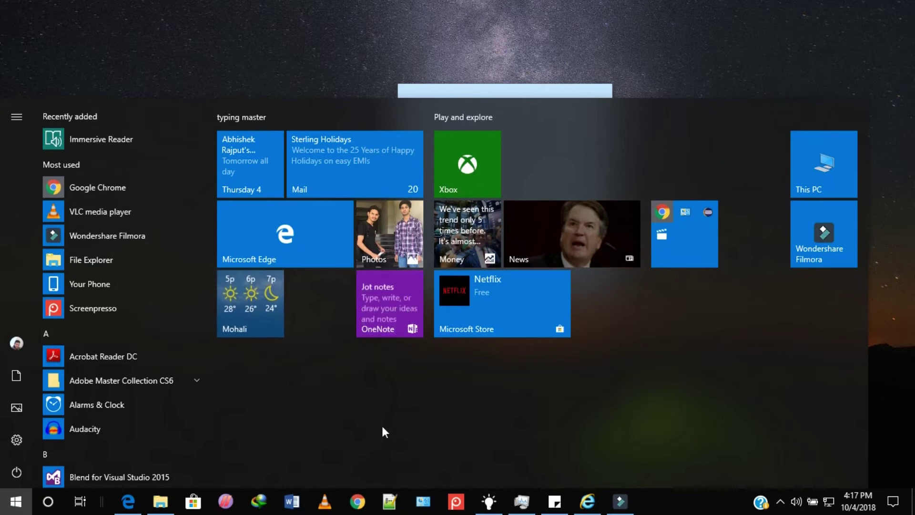
pyautogui.click(175, 501)
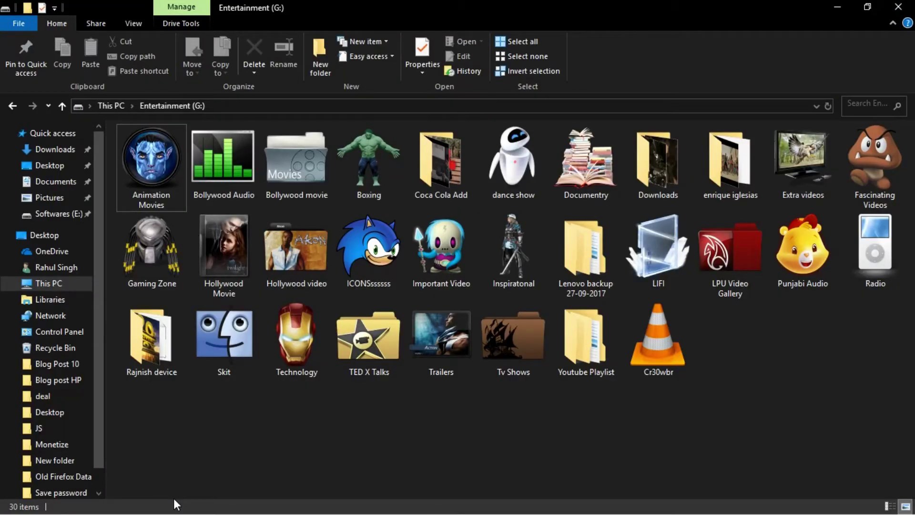
pyautogui.click(38, 287)
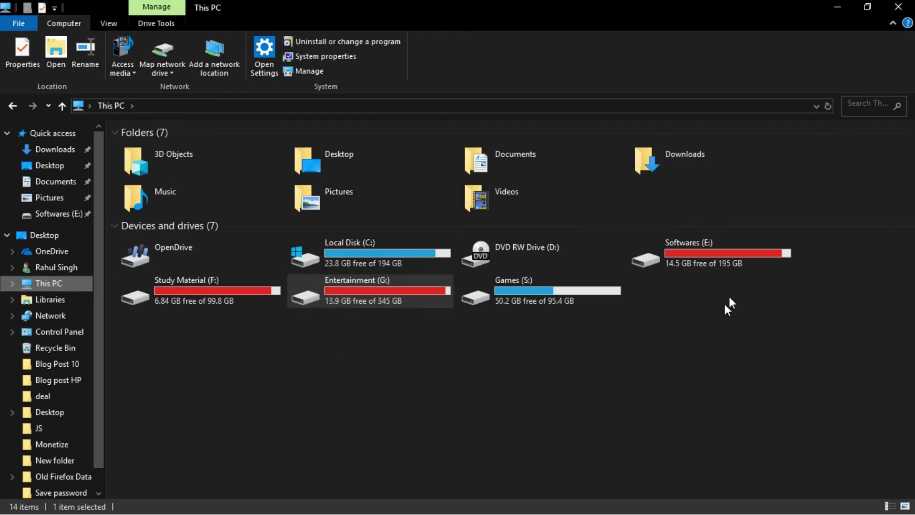
pyautogui.doubleClick(716, 252)
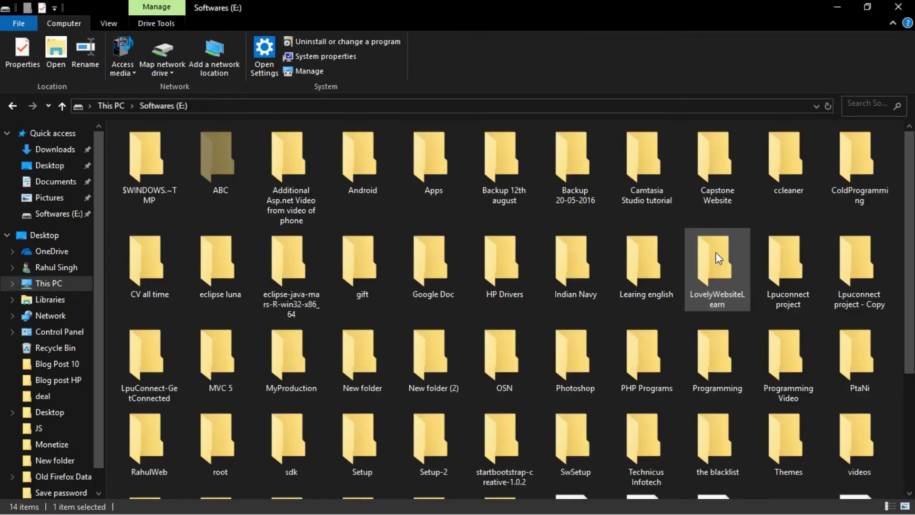
pyautogui.doubleClick(354, 174)
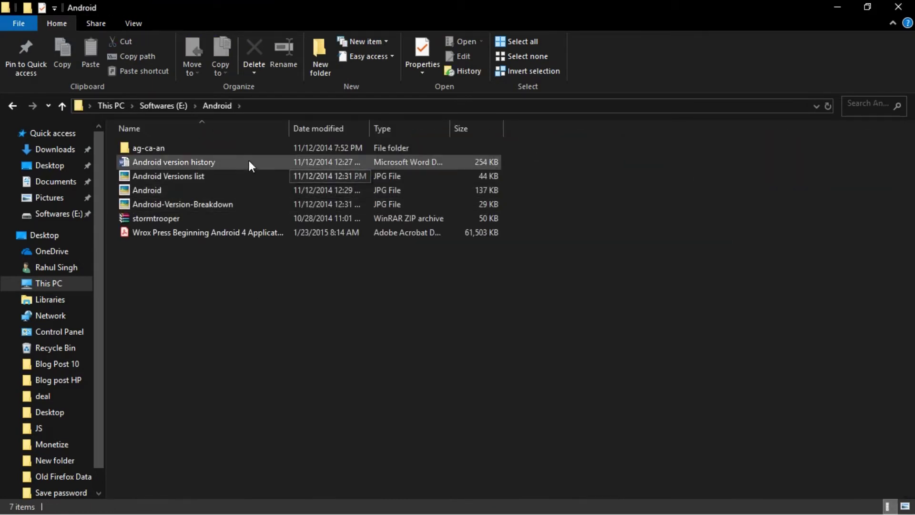
pyautogui.click(19, 109)
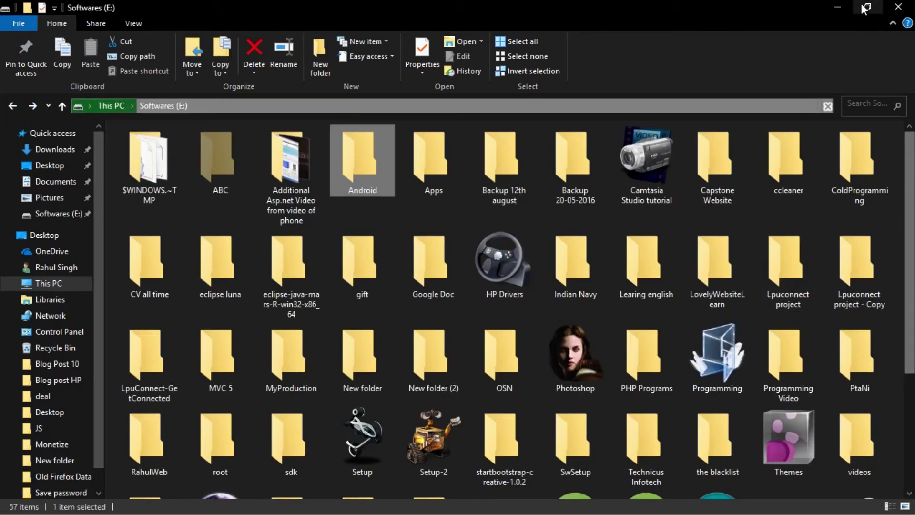
pyautogui.click(829, 5)
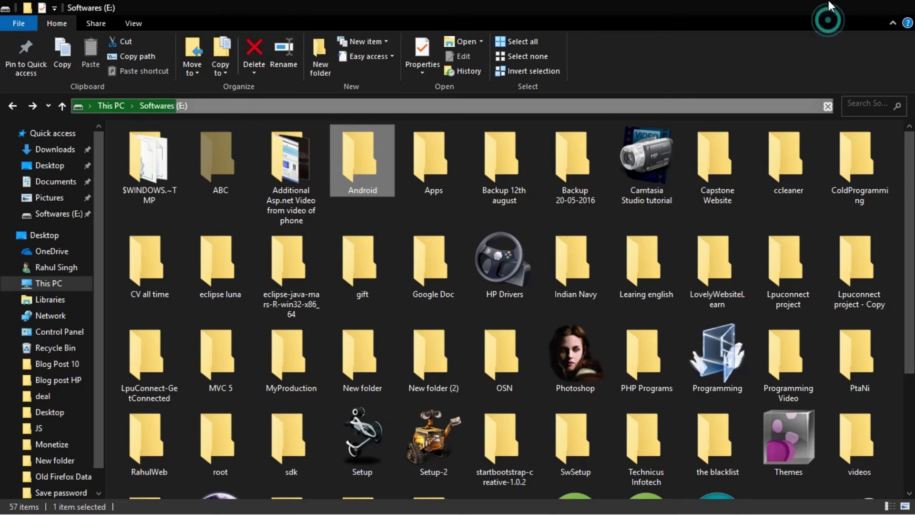
# Search Windows for "dark", open the Dark theme settings, and go to the default app mode options on the Colors page
pyautogui.click(45, 509)
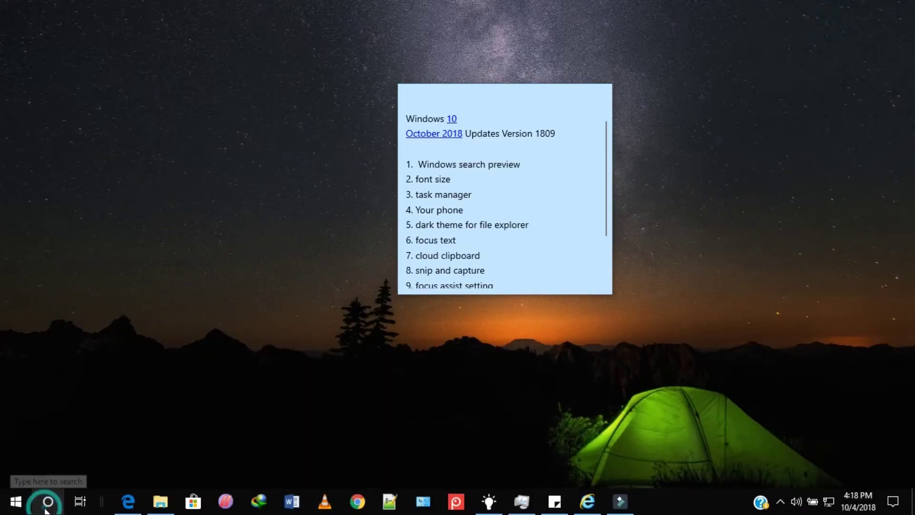
pyautogui.write('dark')
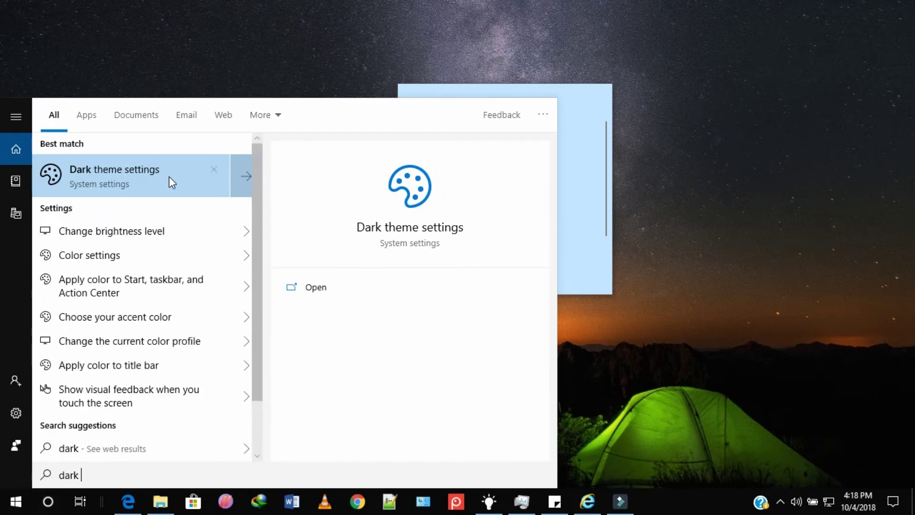
pyautogui.click(169, 178)
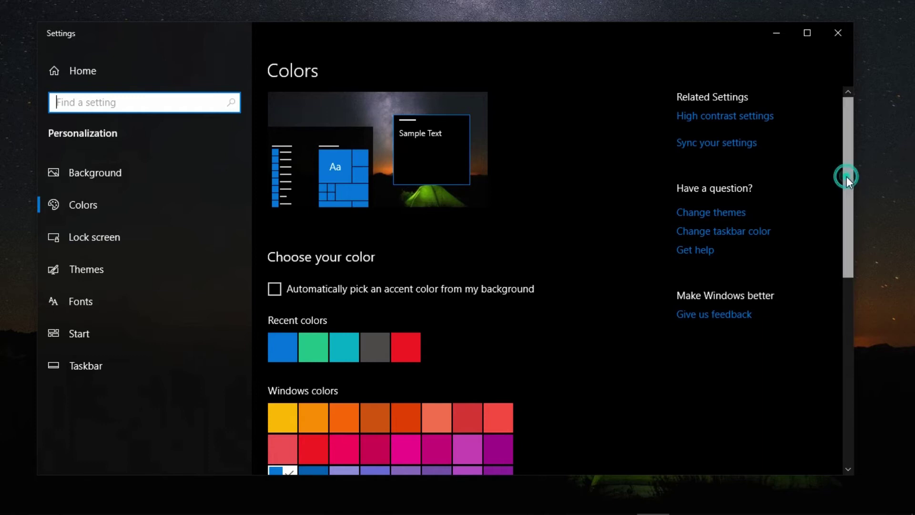
pyautogui.moveTo(842, 168); pyautogui.dragTo(848, 394)
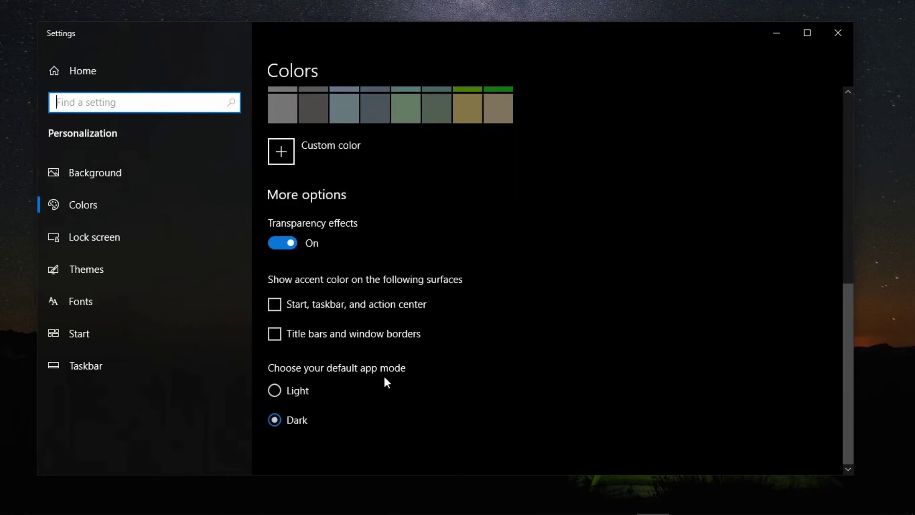
# Switch the default app mode to Light and back to Dark, and close Settings
pyautogui.click(281, 389)
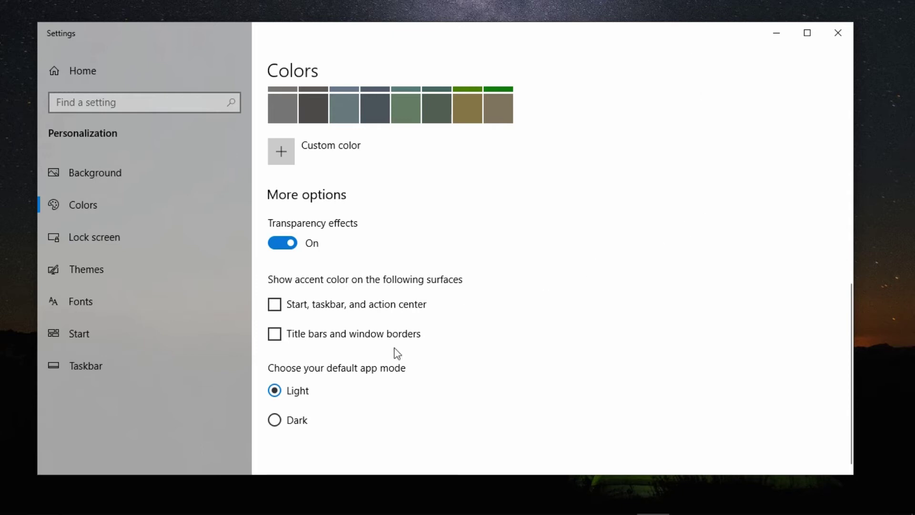
pyautogui.click(275, 419)
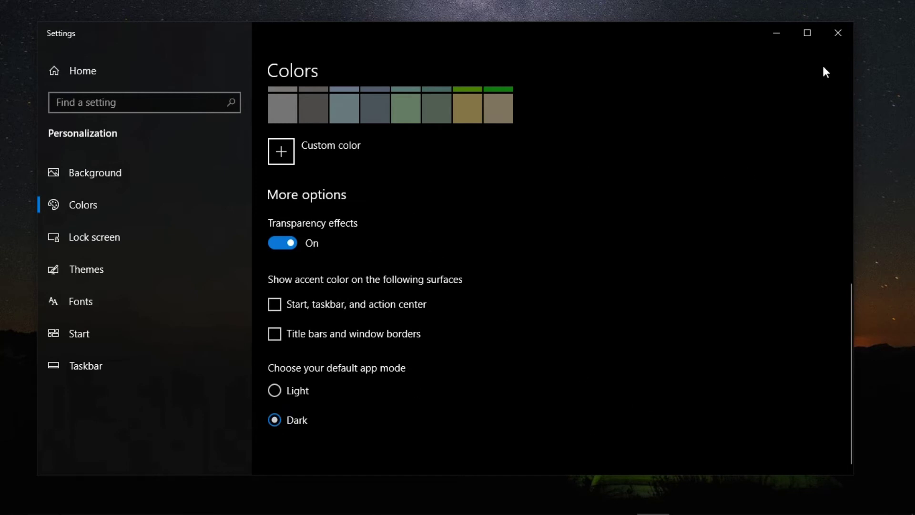
pyautogui.click(841, 40)
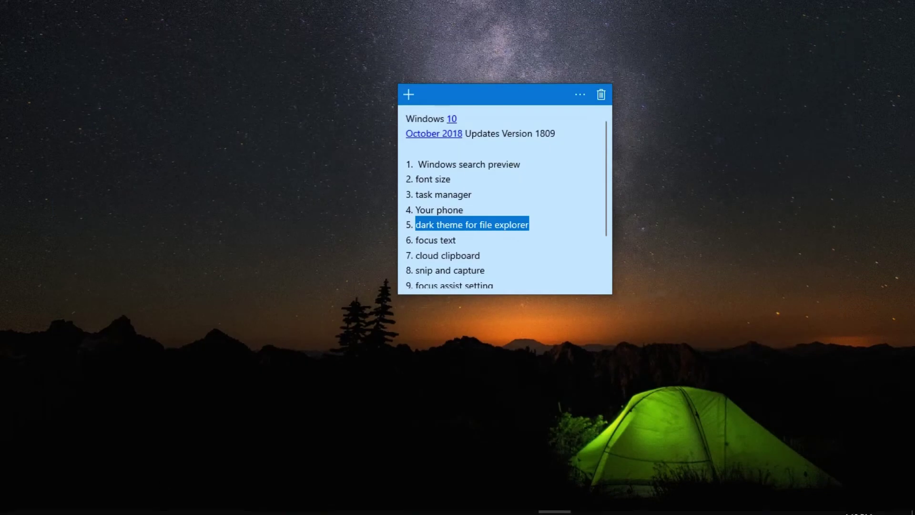
# Reopen the File Explorer window, look into the ColdProgramming folder on Softwares (E:), go back, and minimise the window
pyautogui.click(155, 504)
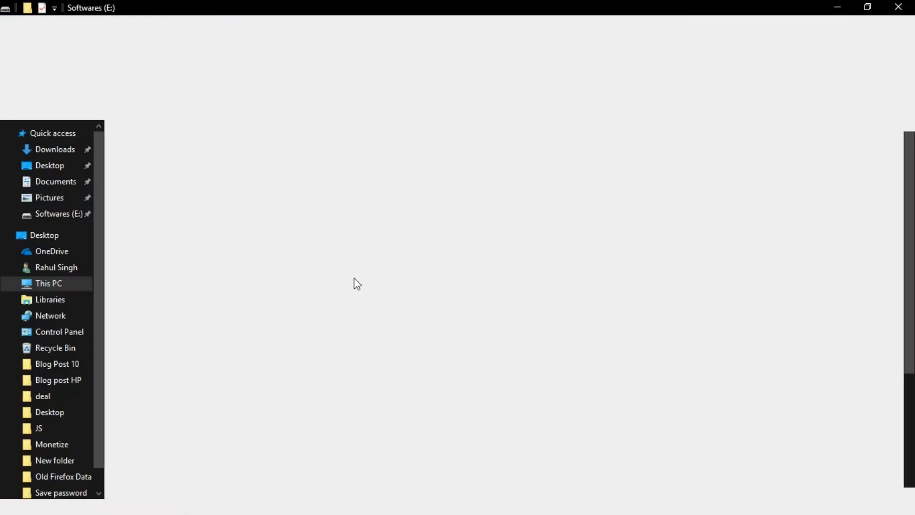
pyautogui.doubleClick(850, 153)
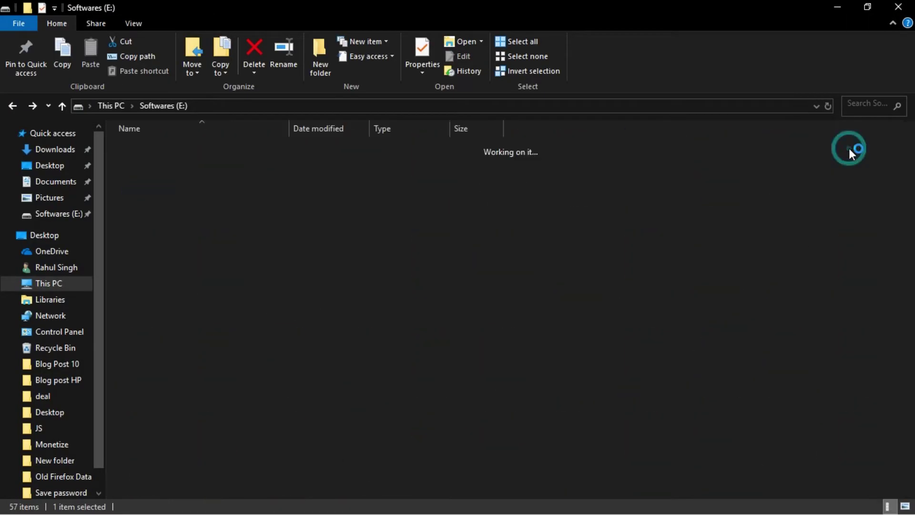
pyautogui.click(17, 103)
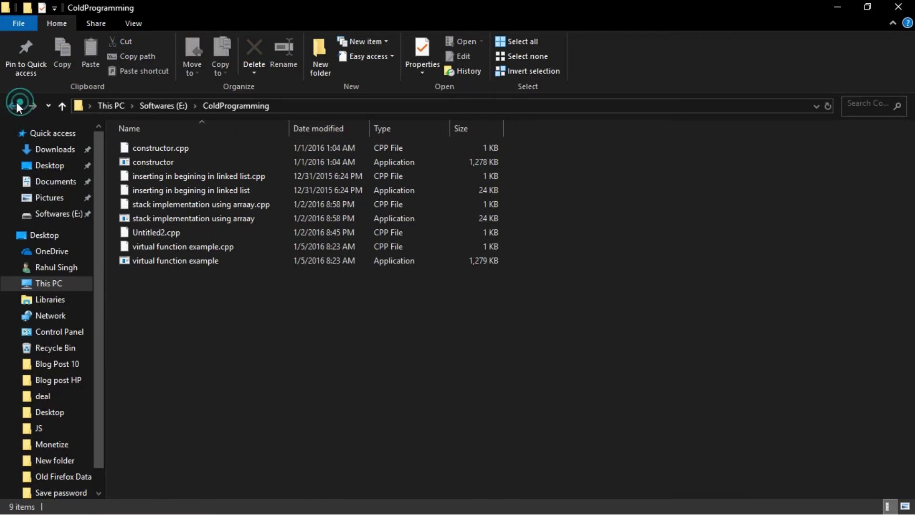
pyautogui.click(845, 6)
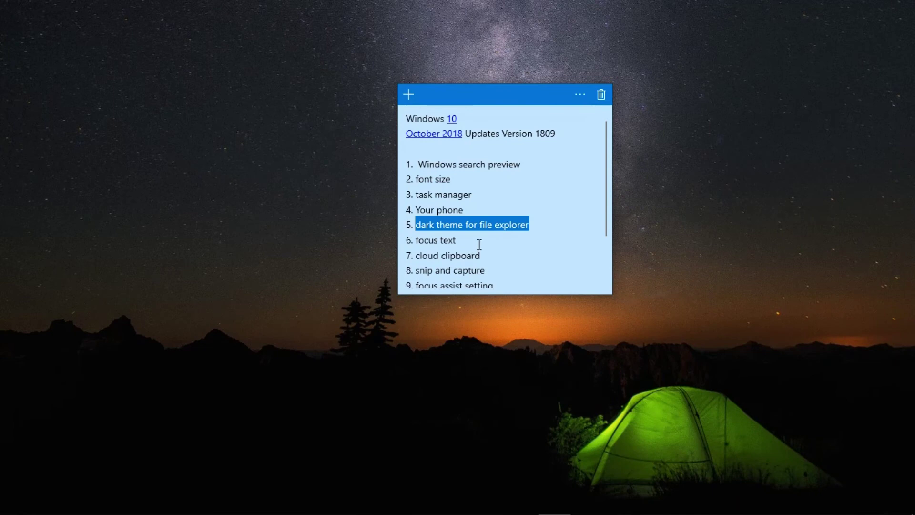
# Highlight "6. focus text" in the sticky note as the feature being presented, and dismiss its context menu
pyautogui.moveTo(478, 243); pyautogui.dragTo(374, 244)
pyautogui.rightClick(374, 244)
pyautogui.click(506, 243)
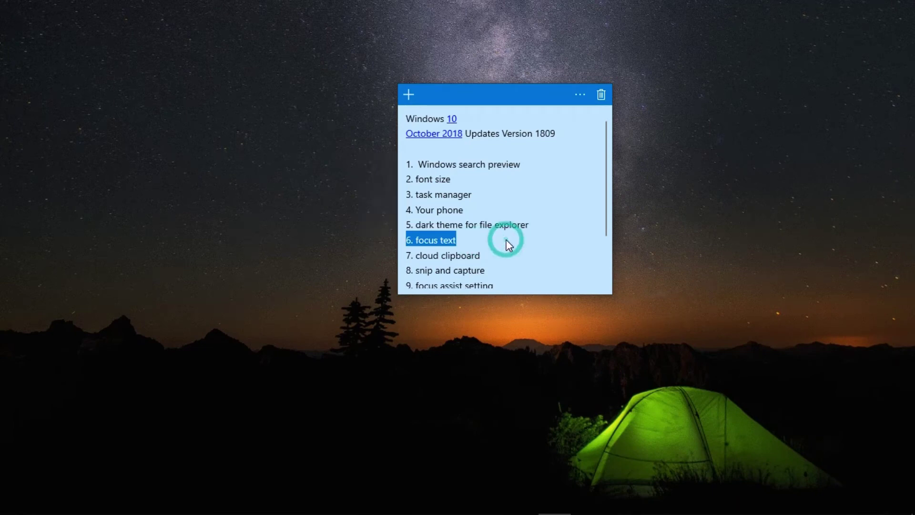
# Switch to Microsoft Edge, load the YouTube home page in the current tab, and open a new tab beside it
pyautogui.moveTo(259, 509)
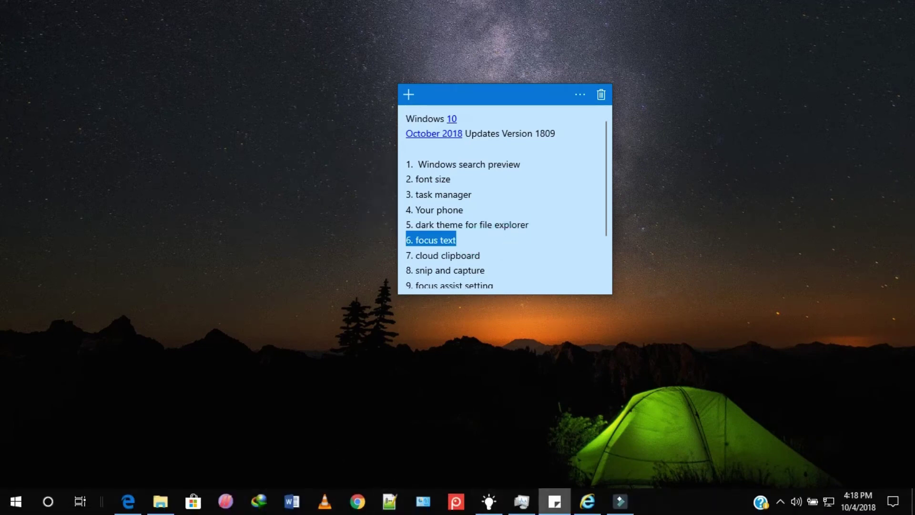
pyautogui.click(131, 509)
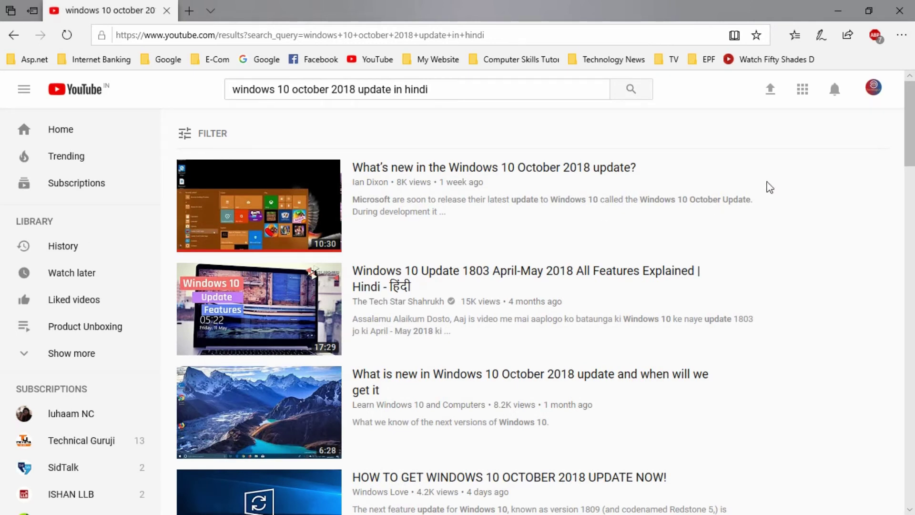
pyautogui.click(57, 90)
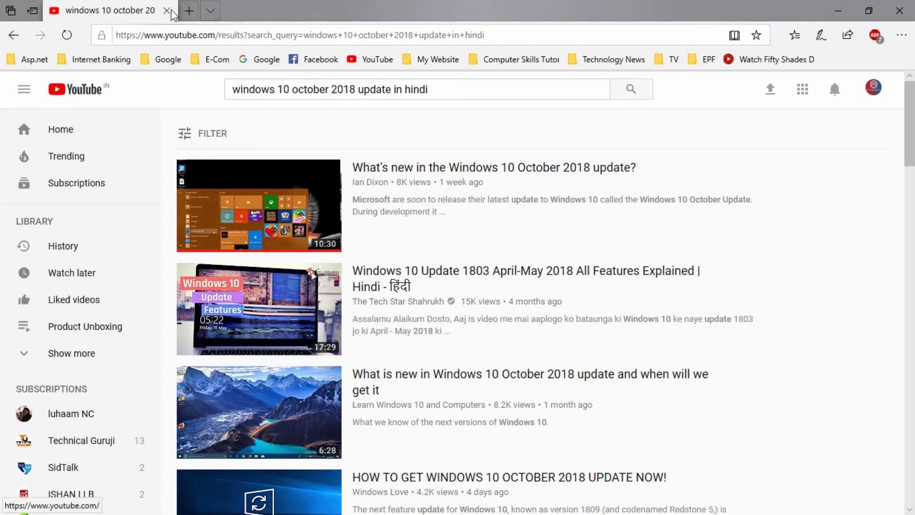
pyautogui.click(191, 12)
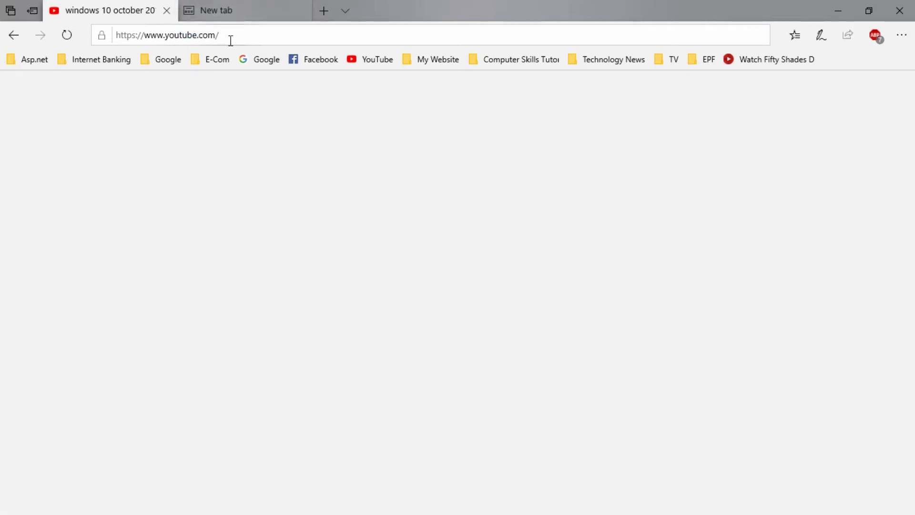
pyautogui.click(230, 13)
# Search the web in the new tab for "latest features of windows 10", using the matching suggestion
pyautogui.click(248, 39)
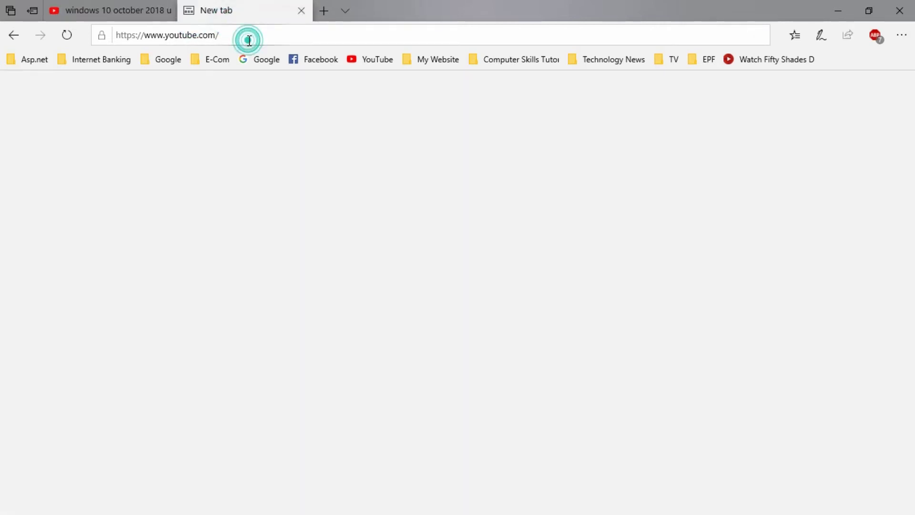
pyautogui.click(215, 41)
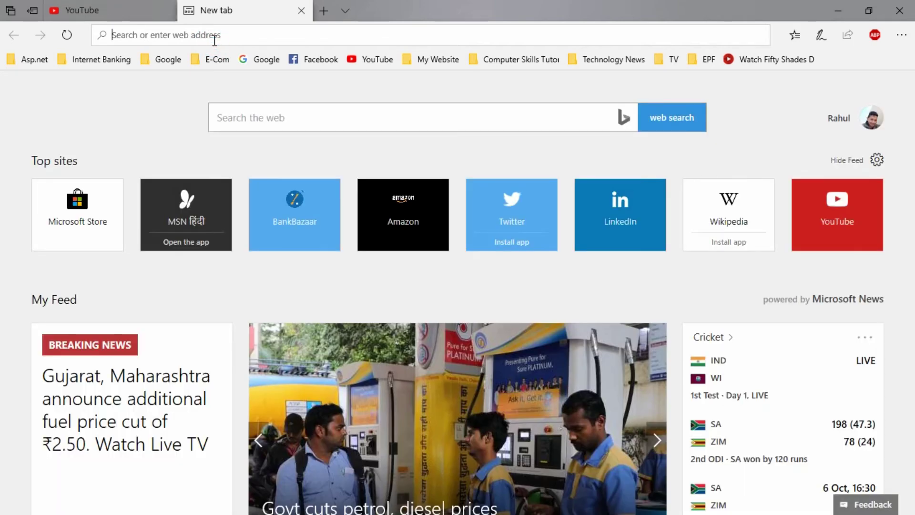
pyautogui.write('latest ')
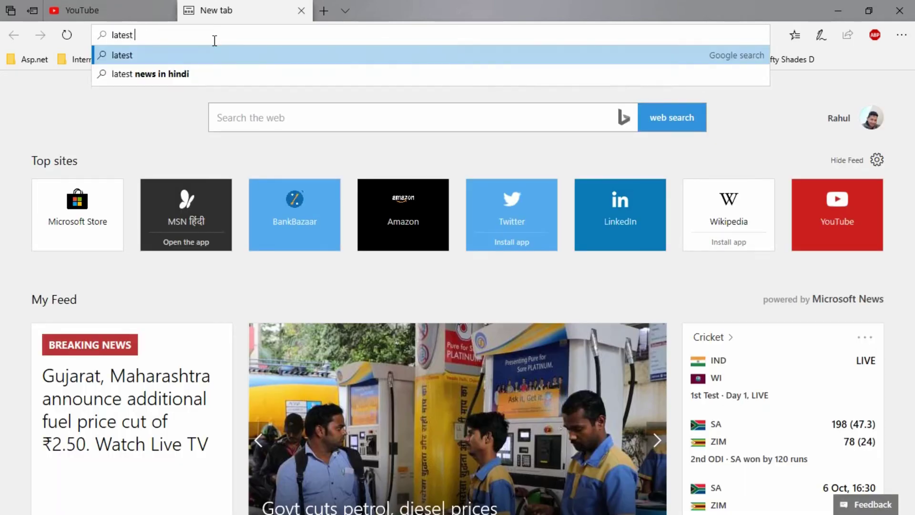
pyautogui.write('features')
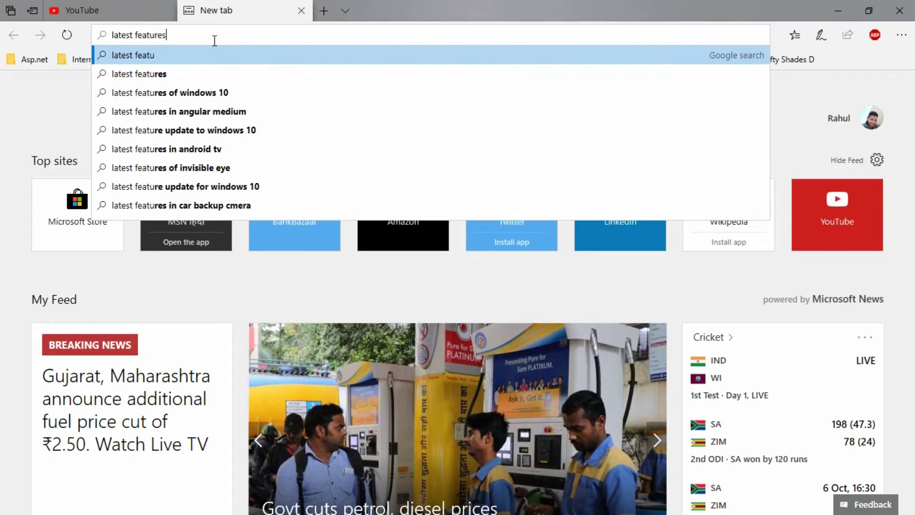
pyautogui.write(' og')
pyautogui.press('BackSpace')
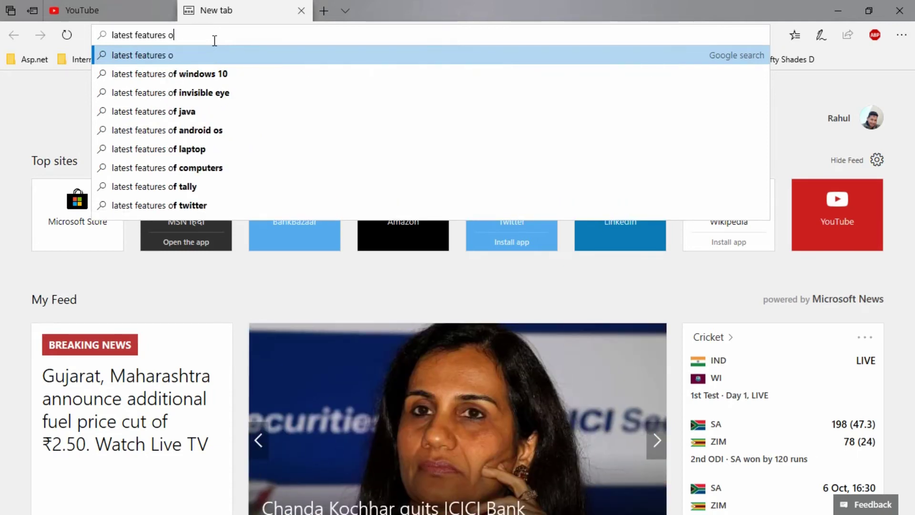
pyautogui.write('f')
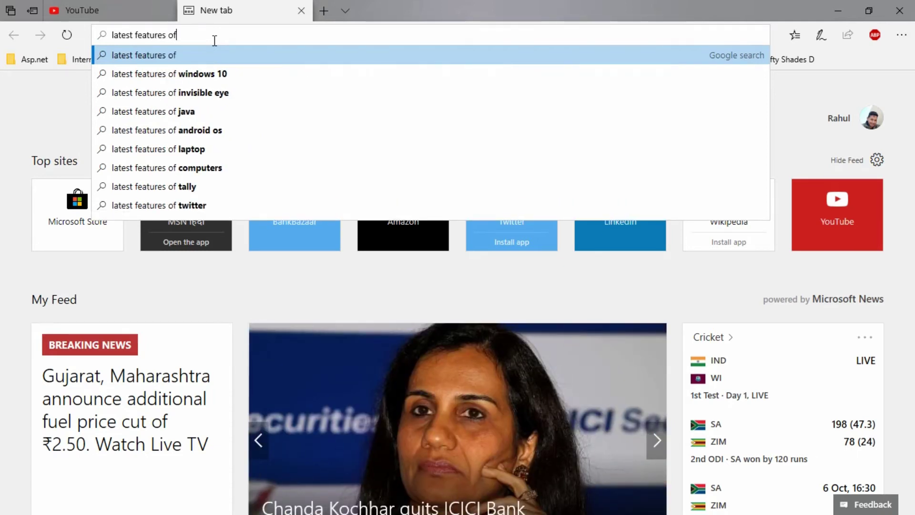
pyautogui.click(248, 75)
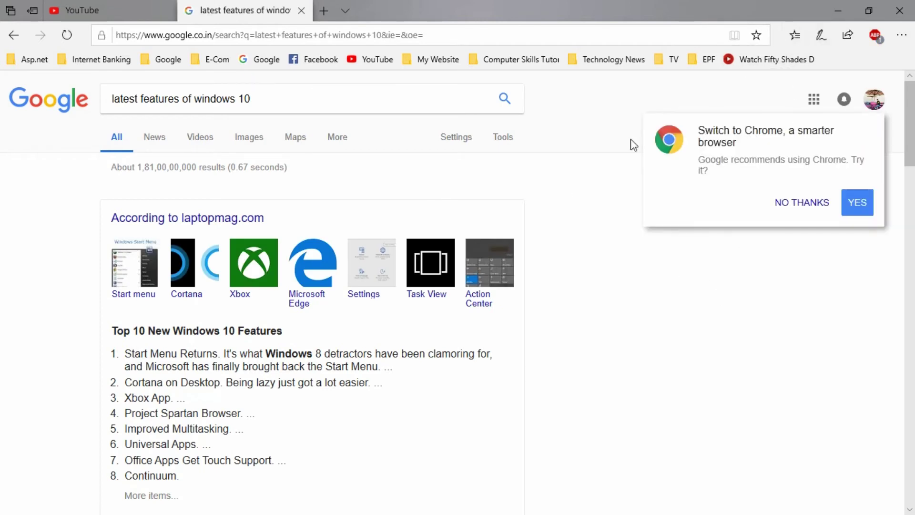
# Open the laptopmag.com article on the top 10 new Windows 10 features from the search results, and minimise the browser
pyautogui.scroll(-2, 3, 153)
pyautogui.click(208, 406)
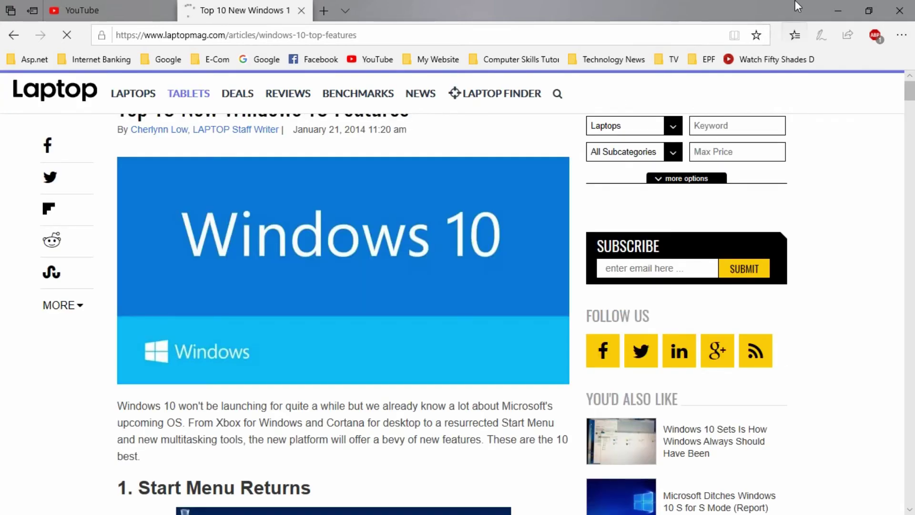
pyautogui.click(829, 5)
# Return to the laptopmag.com article in Edge, display it in reading view, and page forward to the "Start Menu Returns" section
pyautogui.moveTo(271, 510)
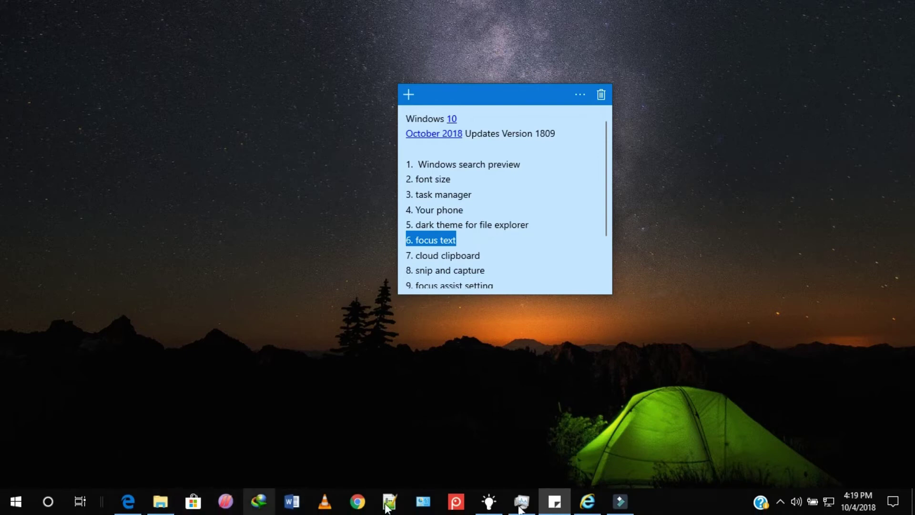
pyautogui.click(123, 508)
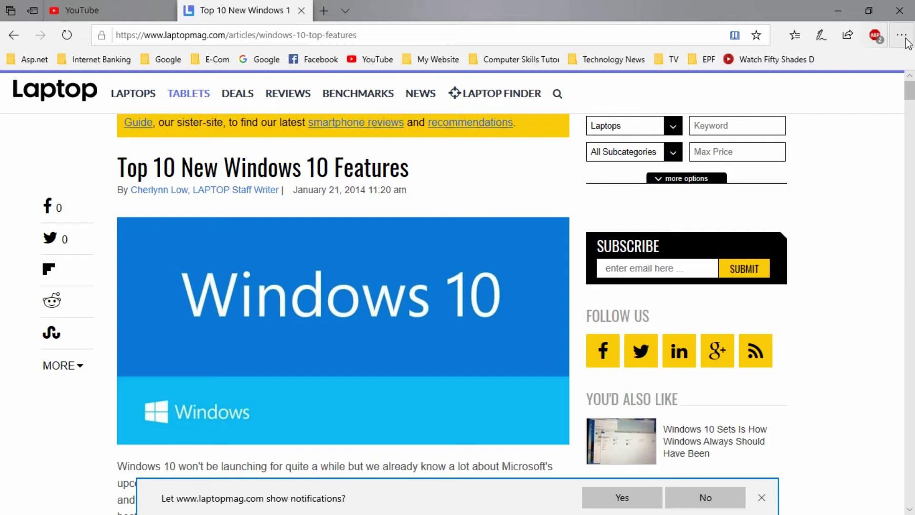
pyautogui.hotkey('ctrl', 'shift', 'r')
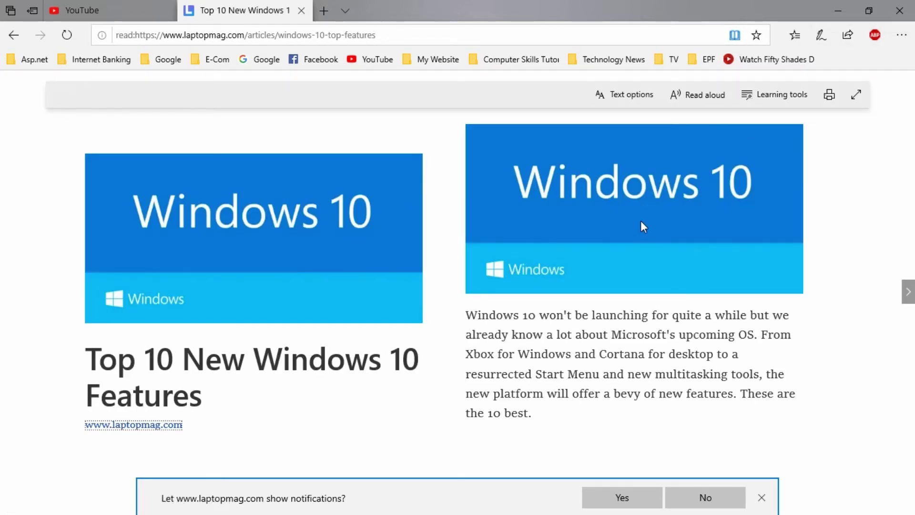
pyautogui.scroll(-3, 2, 292)
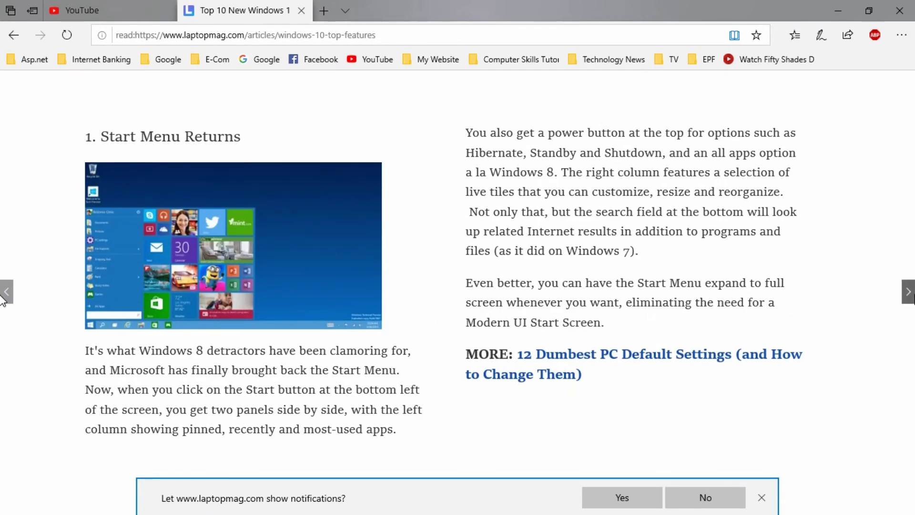
# Page forward to the "Cortana on Desktop" section of the article and return to its title page
pyautogui.scroll(-3, 2, 296)
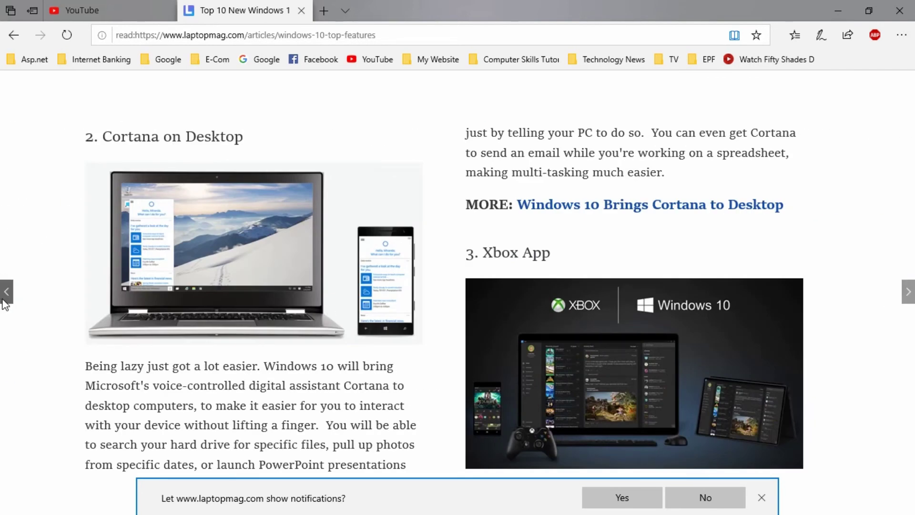
pyautogui.click(4, 295)
pyautogui.click(5, 300)
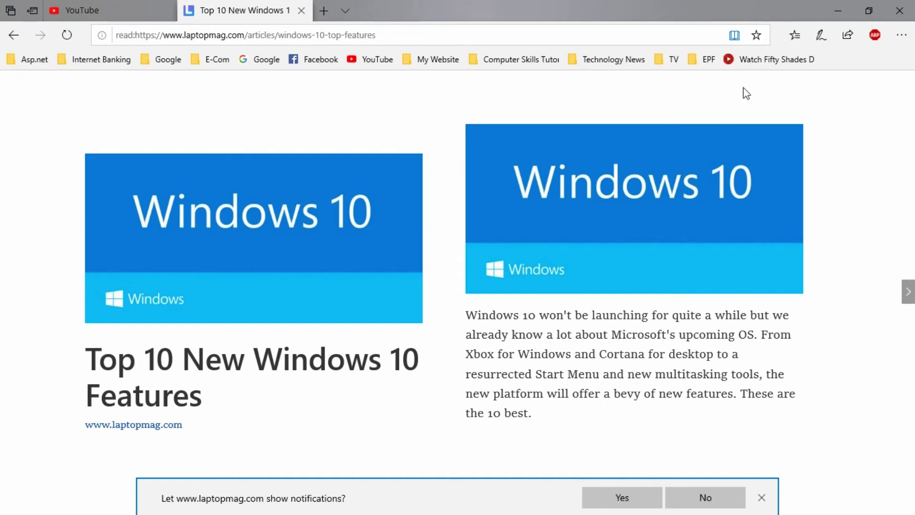
# Leave and re-enter reading view, and try Line focus in the learning tools' reading preferences, switching it off again
pyautogui.click(738, 35)
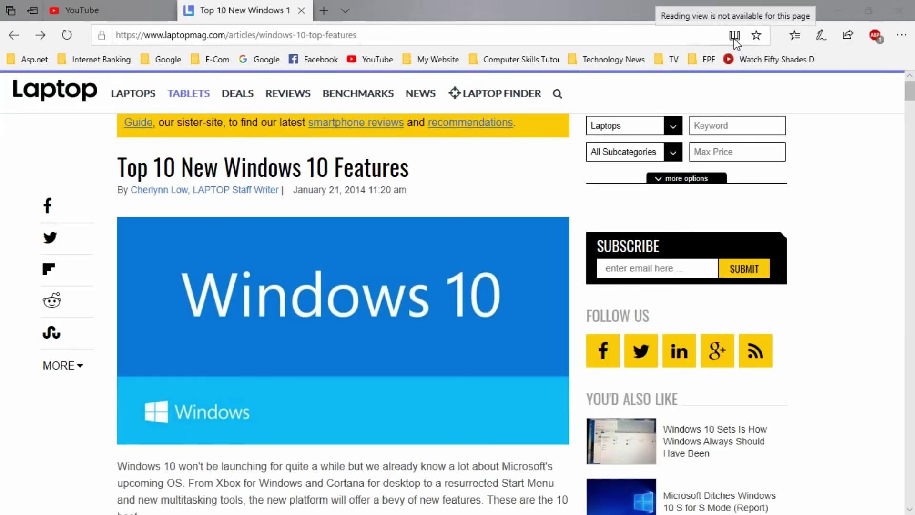
pyautogui.click(733, 37)
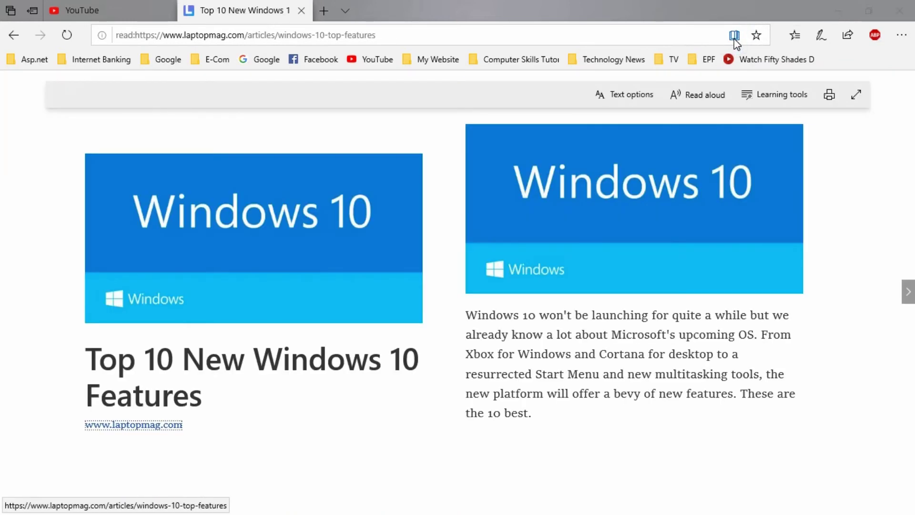
pyautogui.click(787, 101)
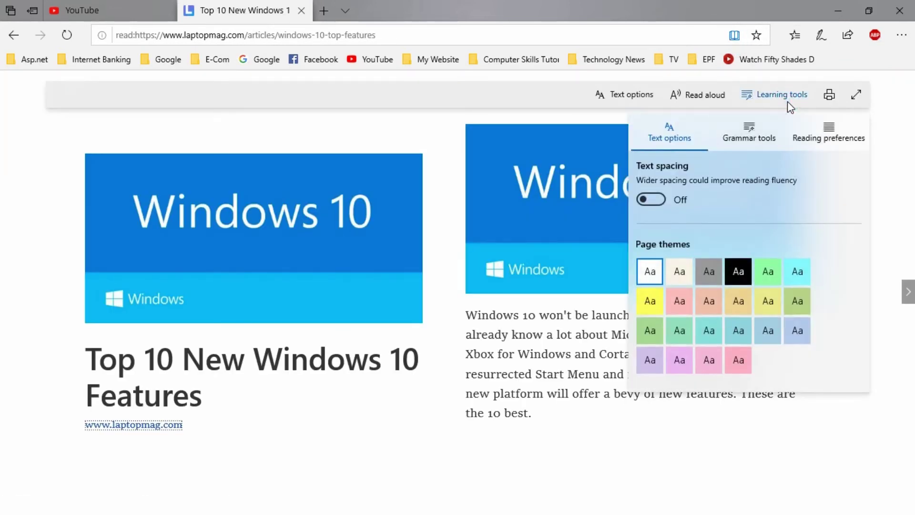
pyautogui.click(816, 132)
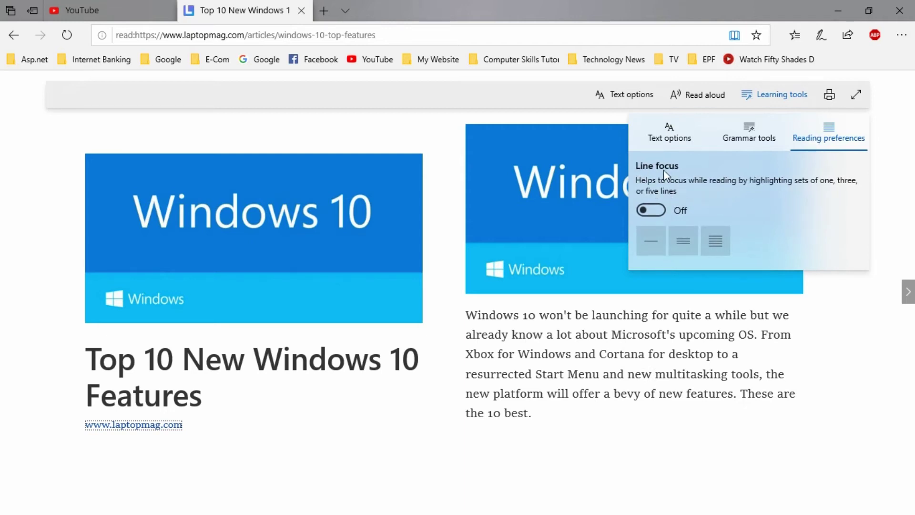
pyautogui.click(654, 210)
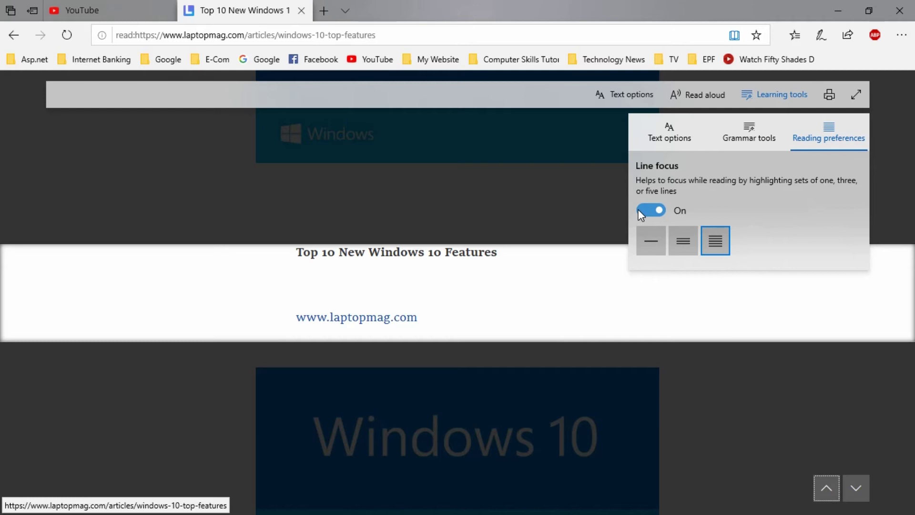
pyautogui.click(645, 209)
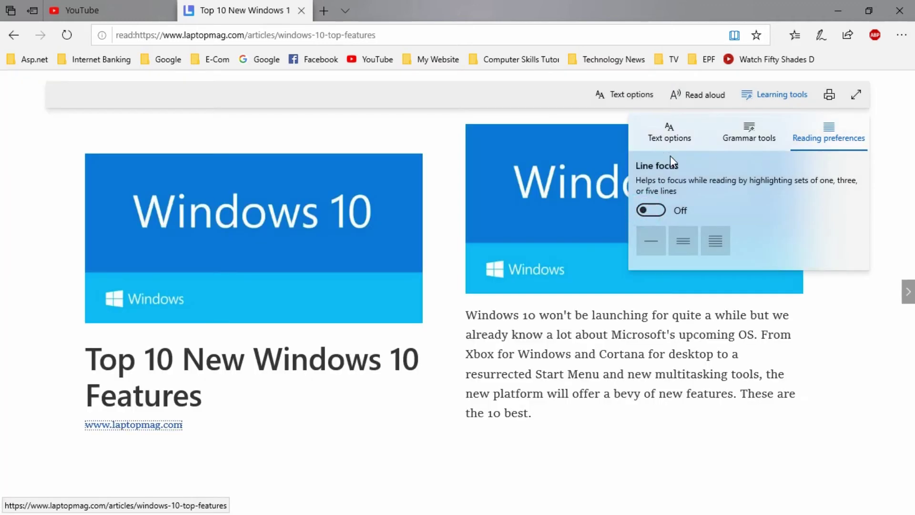
# Try the cream page theme with wider text spacing in the reading view, and restore the white theme and normal spacing
pyautogui.click(669, 139)
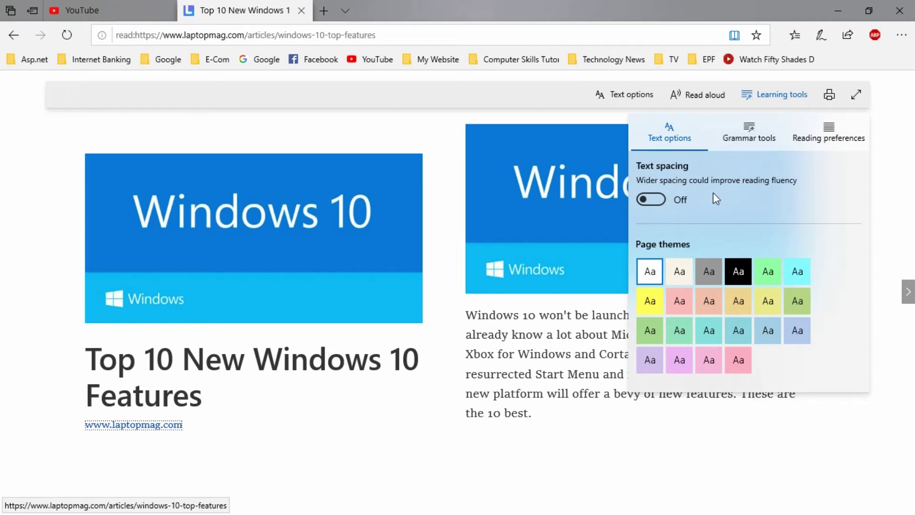
pyautogui.click(679, 269)
pyautogui.click(653, 202)
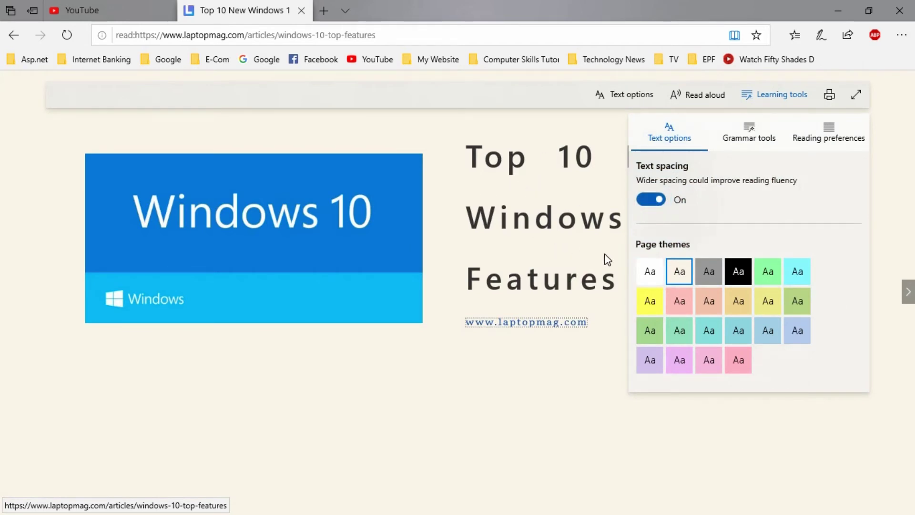
pyautogui.click(649, 269)
pyautogui.click(651, 200)
# Enable syllable splitting and highlighting of nouns, verbs and adjectives in the reading view's grammar tools
pyautogui.click(747, 139)
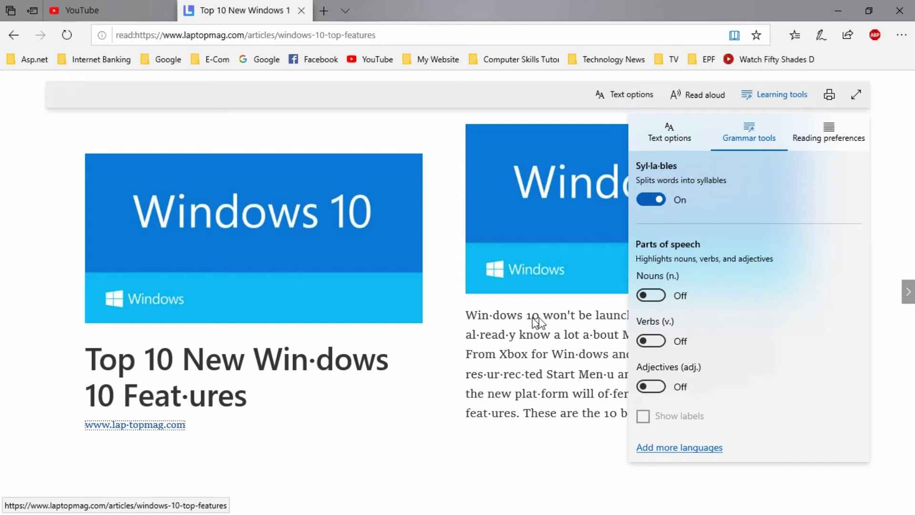
pyautogui.click(653, 298)
pyautogui.click(652, 344)
pyautogui.click(662, 389)
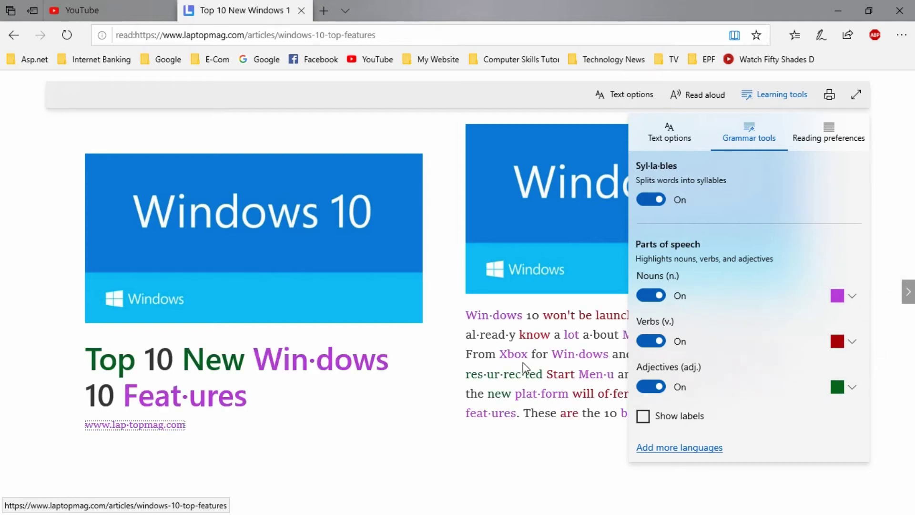
# Dismiss the learning tools, leave reading view and minimise the browser
pyautogui.click(513, 457)
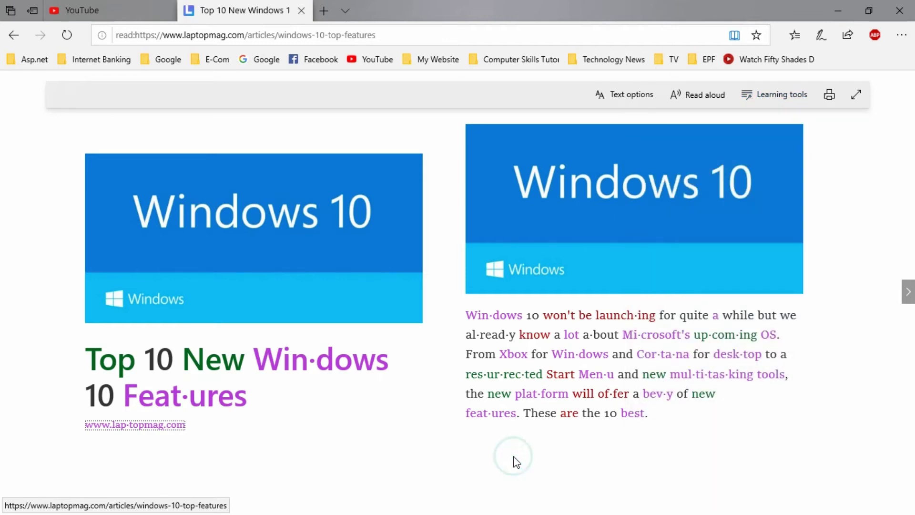
pyautogui.click(733, 38)
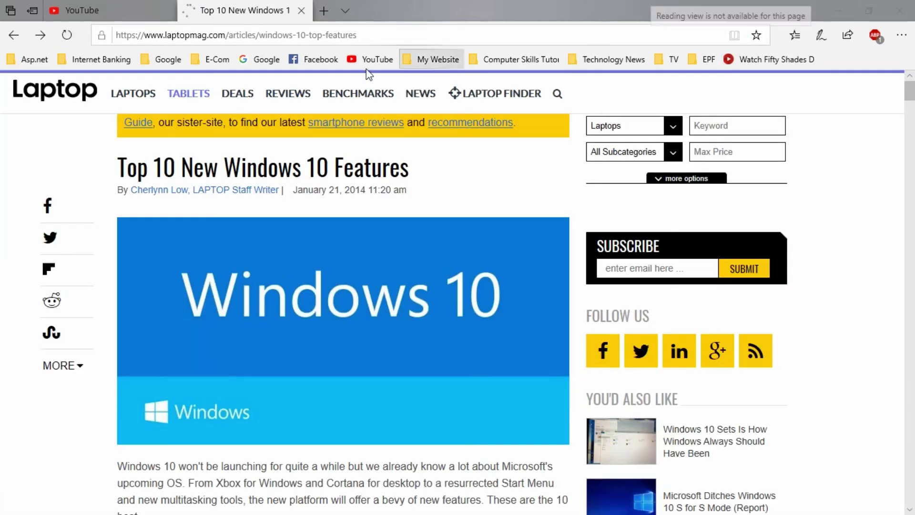
pyautogui.click(842, 7)
# Highlight the lines "7. cloud clipboard" and "8. snip and capture" in the sticky note without copying them, and return to the desktop
pyautogui.moveTo(406, 253); pyautogui.dragTo(499, 267)
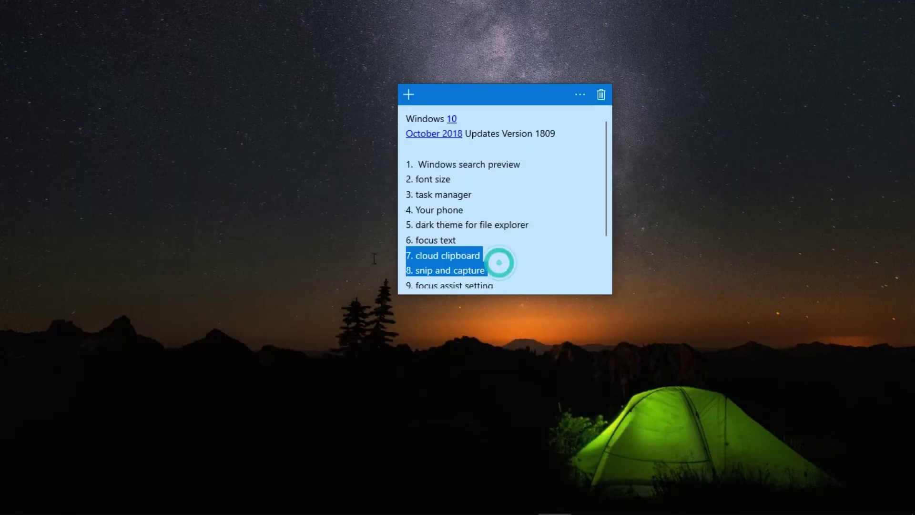
pyautogui.rightClick(433, 258)
pyautogui.press('Escape')
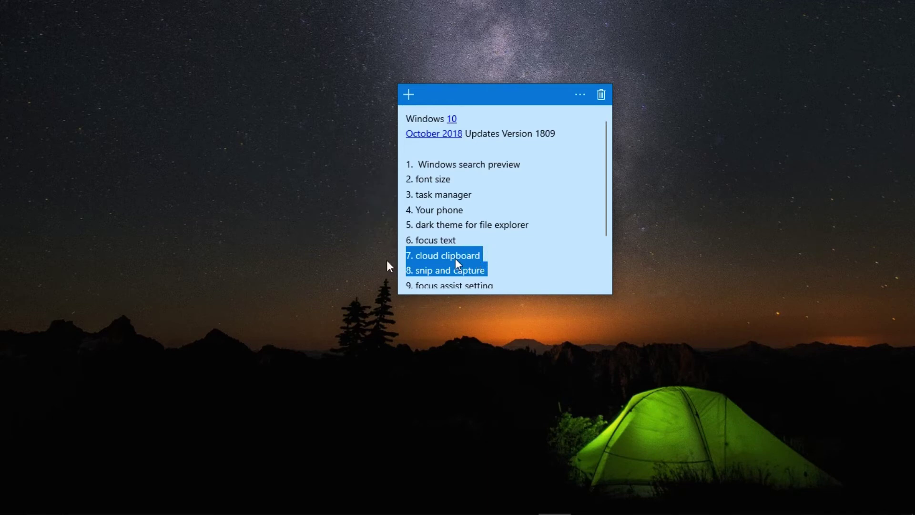
pyautogui.click(302, 258)
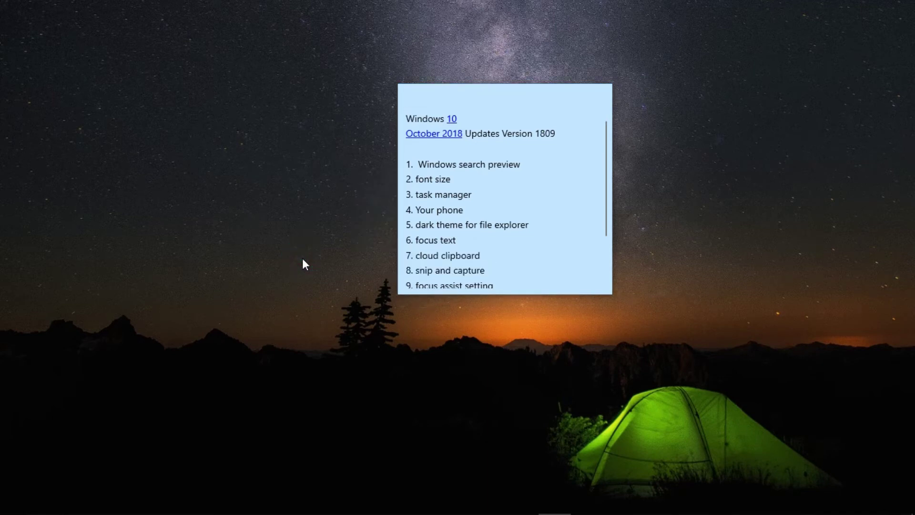
pyautogui.click(273, 341)
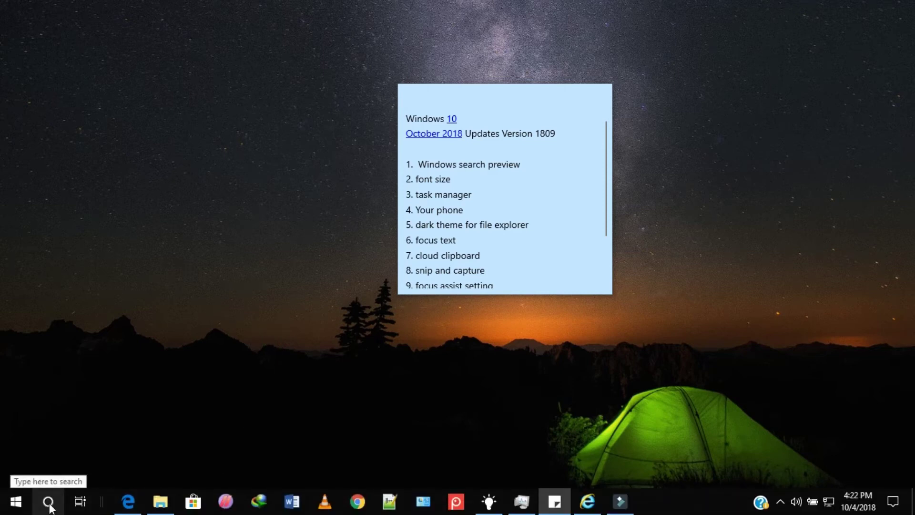
# Search Windows for "word", launch Word 2013 from the best match, and minimise its startup window
pyautogui.click(49, 504)
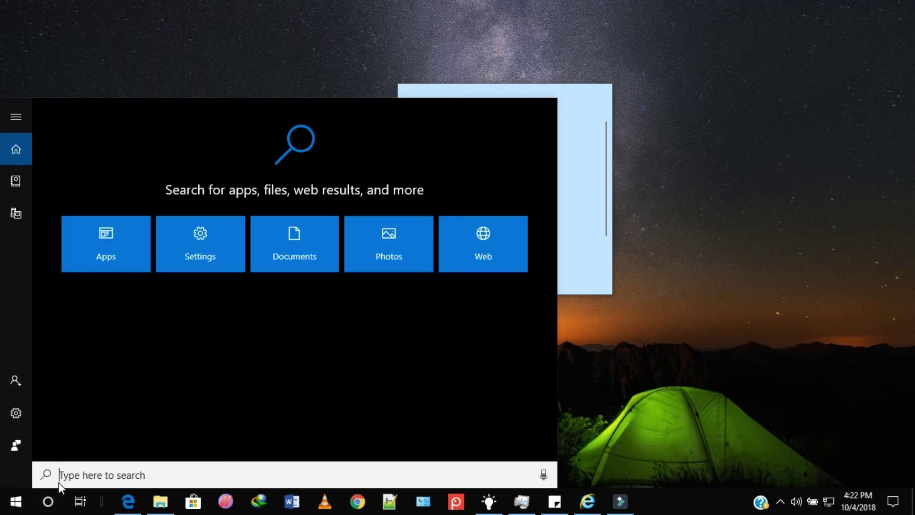
pyautogui.write('word')
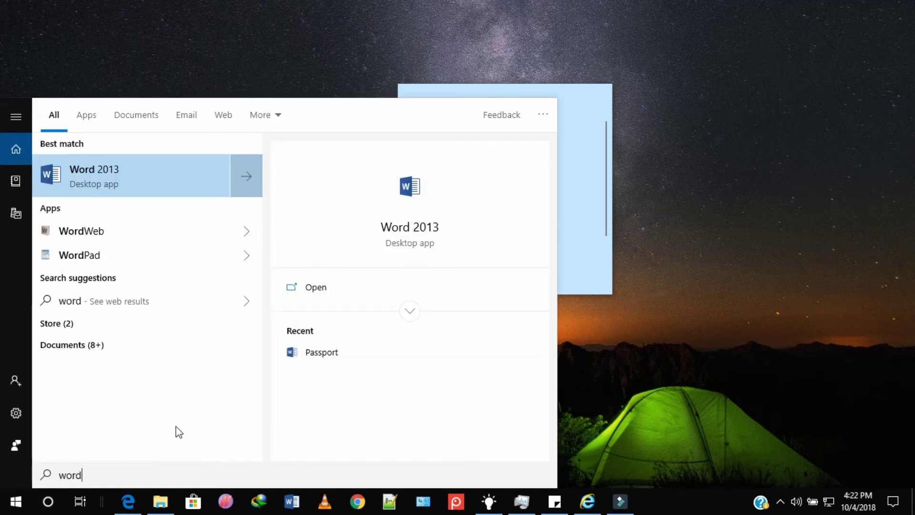
pyautogui.press('Return')
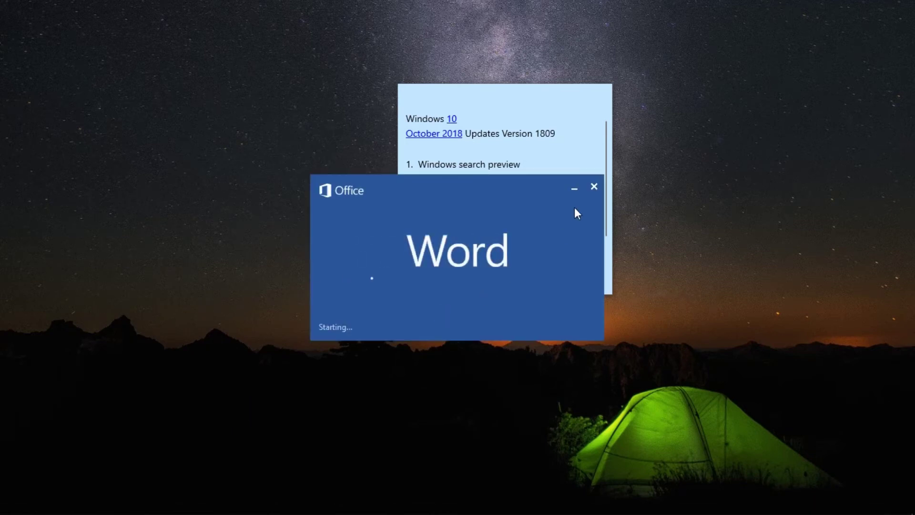
pyautogui.click(574, 192)
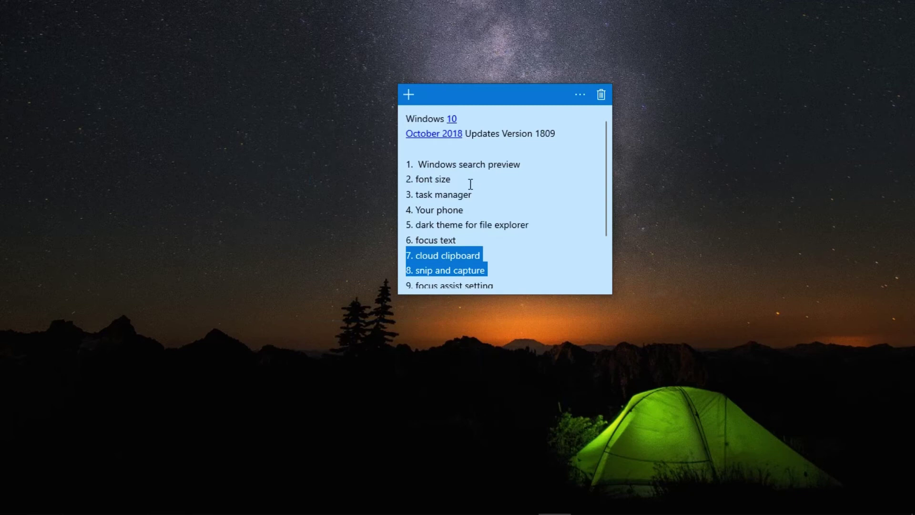
# Copy the line "2. font size" from the sticky note to the clipboard
pyautogui.click(453, 180)
pyautogui.moveTo(453, 184); pyautogui.dragTo(402, 180)
pyautogui.rightClick(402, 180)
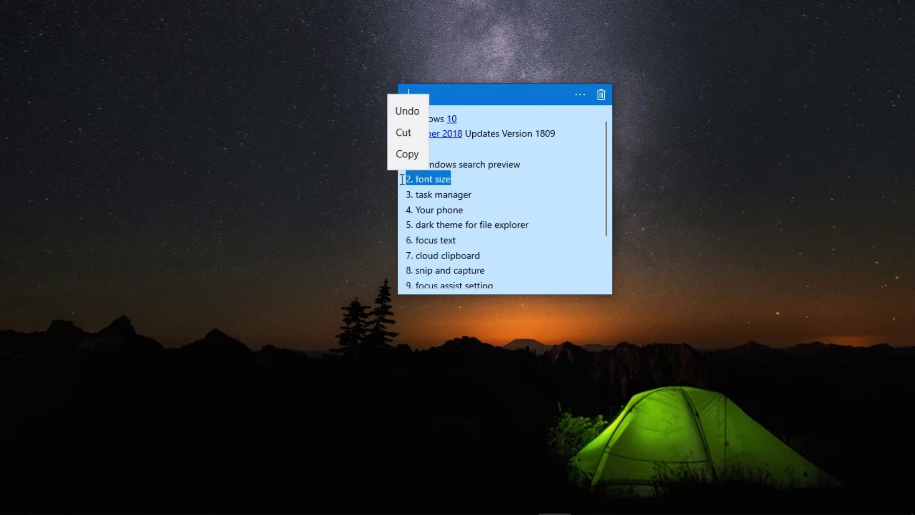
pyautogui.click(407, 153)
pyautogui.click(526, 183)
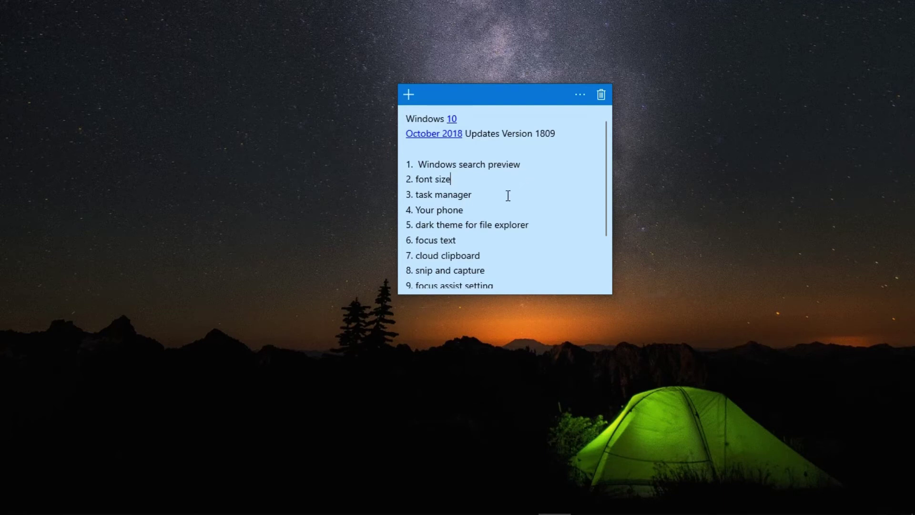
# Copy the line "3. task manager" from the sticky note and return to the desktop
pyautogui.tripleClick(486, 196)
pyautogui.rightClick(405, 193)
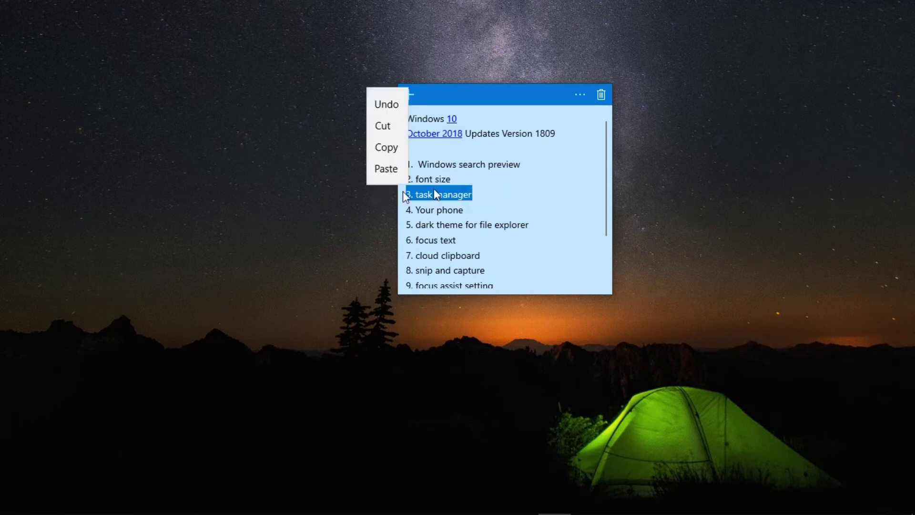
pyautogui.click(389, 148)
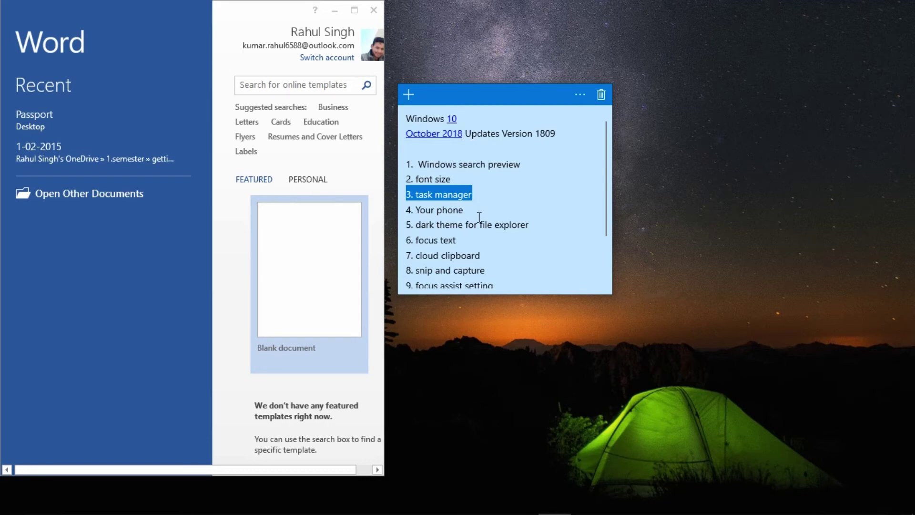
pyautogui.click(642, 467)
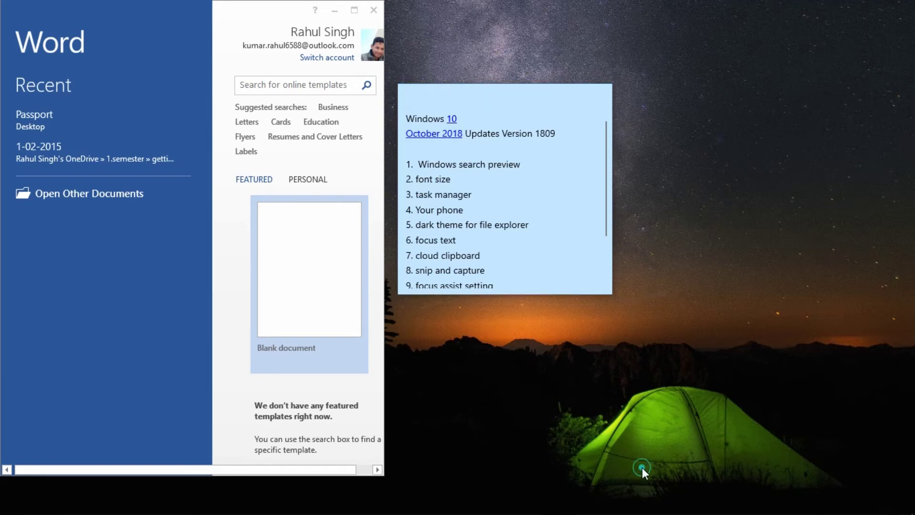
# Minimise the Word start window and return focus to the desktop beside the sticky note
pyautogui.click(491, 95)
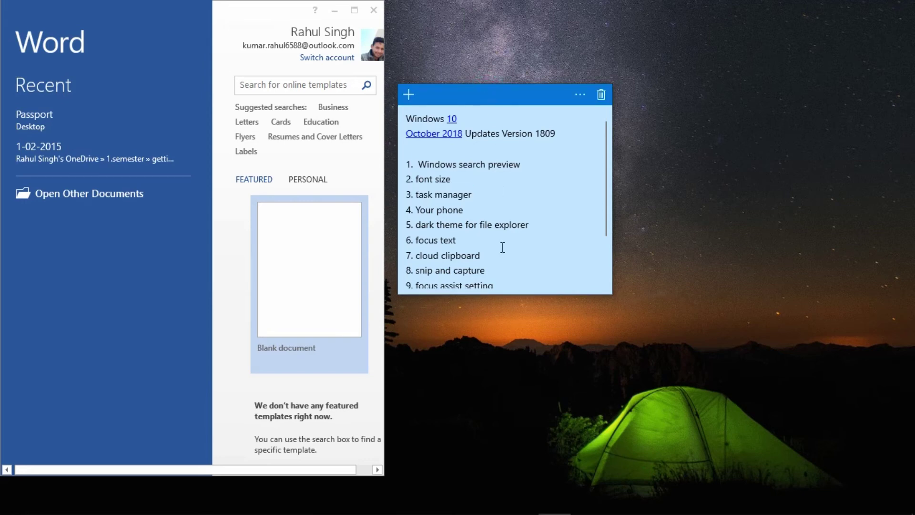
pyautogui.click(494, 348)
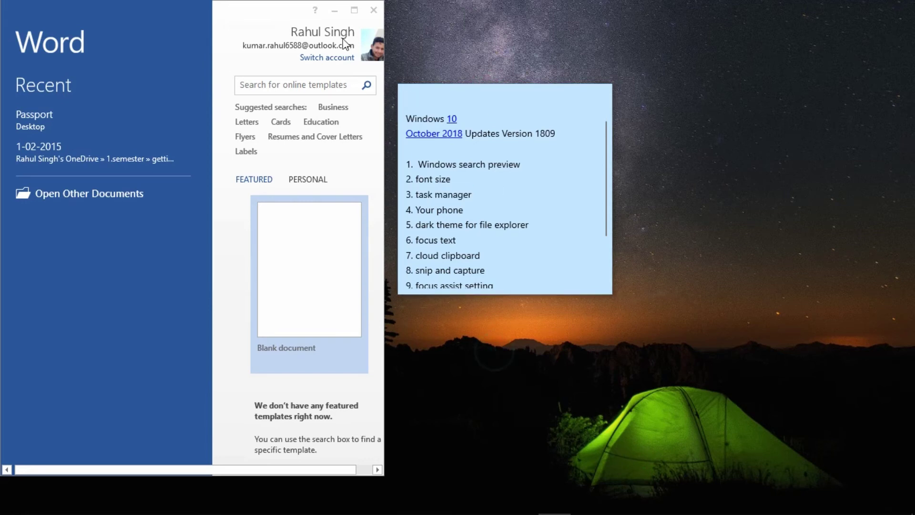
pyautogui.click(338, 10)
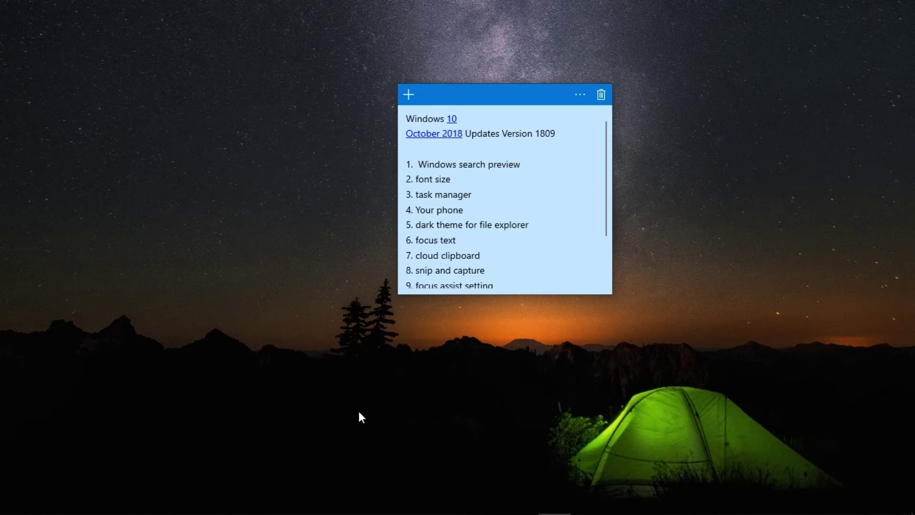
pyautogui.click(232, 275)
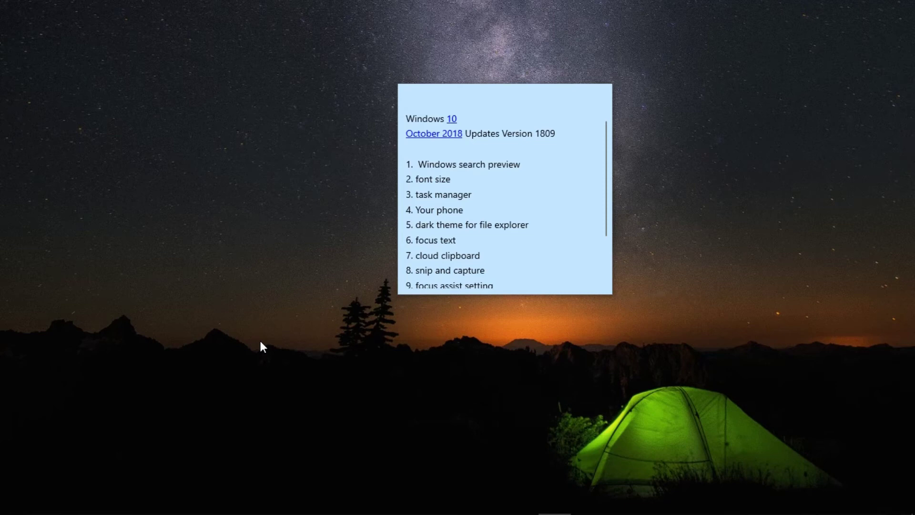
# Open the clipboard history, look through its copied text and image entries down to the older ones and back, and dismiss it
pyautogui.press('super+v')
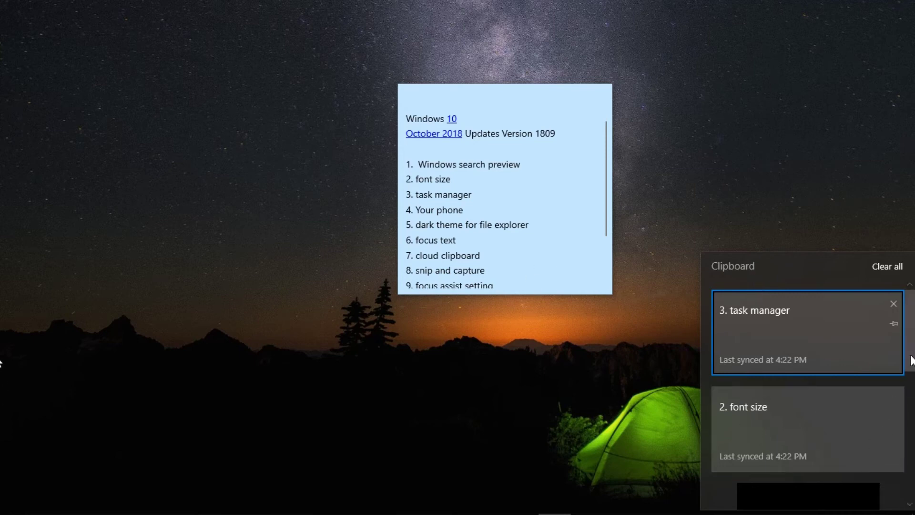
pyautogui.moveTo(911, 360)
pyautogui.mouseDown()
pyautogui.moveTo(910, 496)
pyautogui.moveTo(910, 376)
pyautogui.mouseUp()
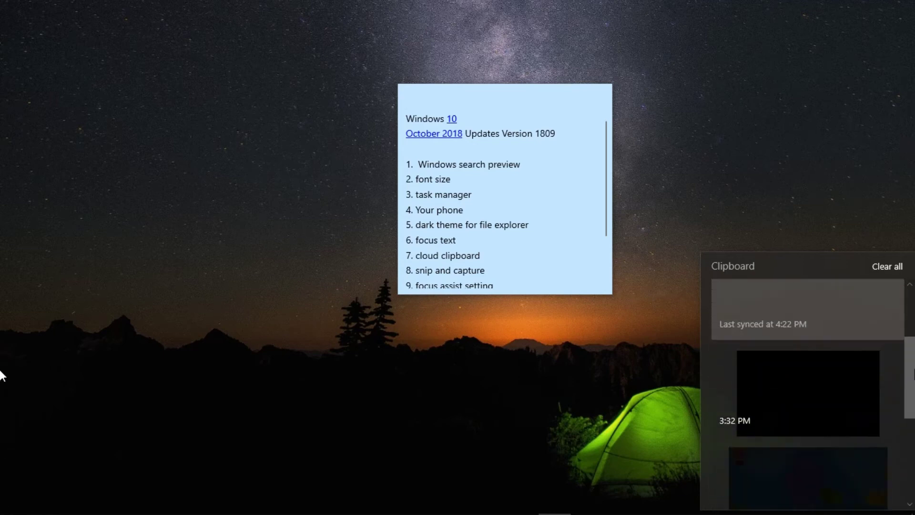
pyautogui.press('Down')
pyautogui.press('Down')
pyautogui.press('Down')
pyautogui.press('Down')
pyautogui.press('Down')
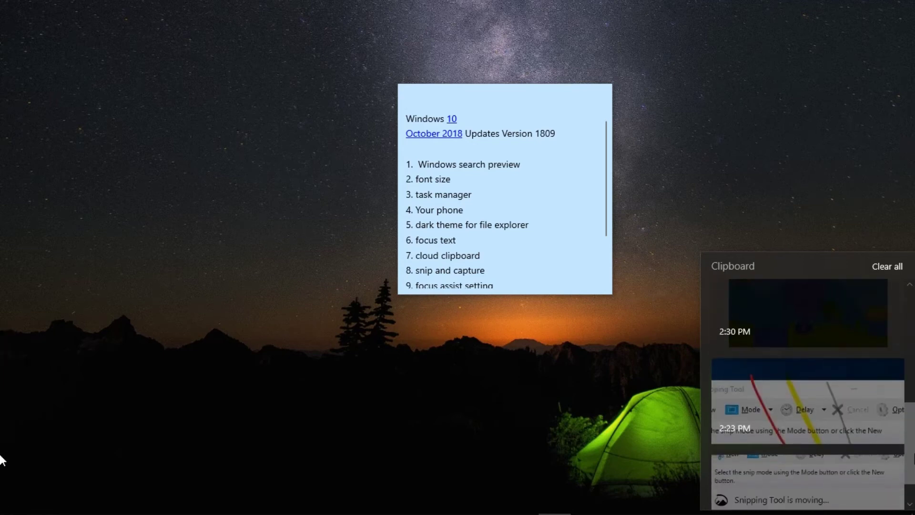
pyautogui.press('Up')
pyautogui.press('Up')
pyautogui.press('Up')
pyautogui.press('Up')
pyautogui.press('Up')
pyautogui.click(472, 336)
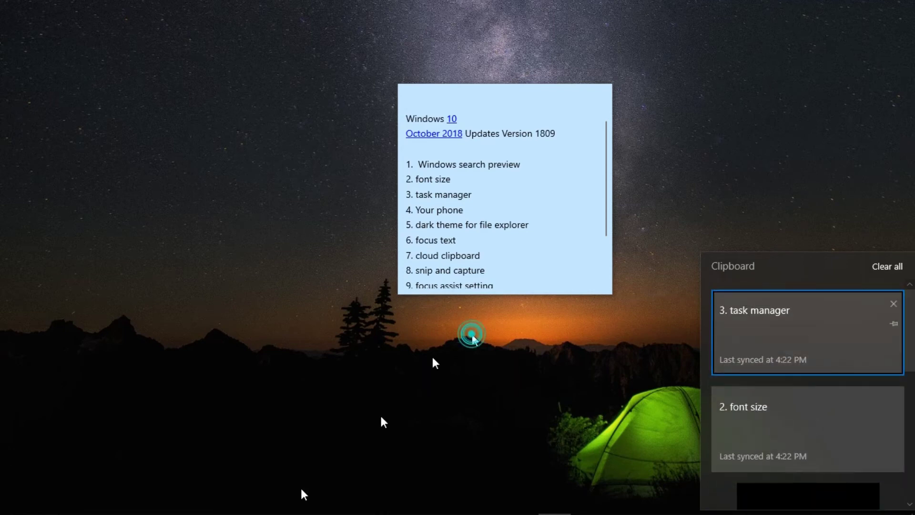
# Switch to Word, create a blank document and enter the text "ghfhgfhg"
pyautogui.moveTo(554, 513)
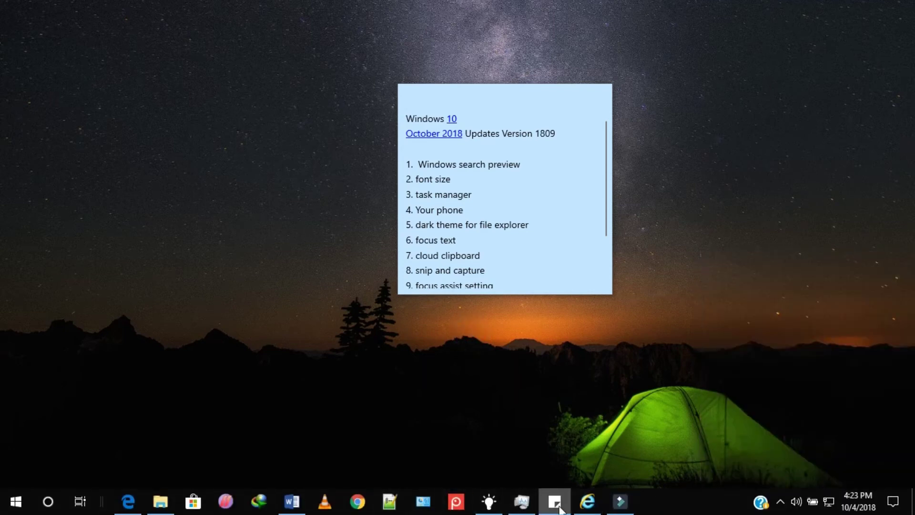
pyautogui.click(292, 502)
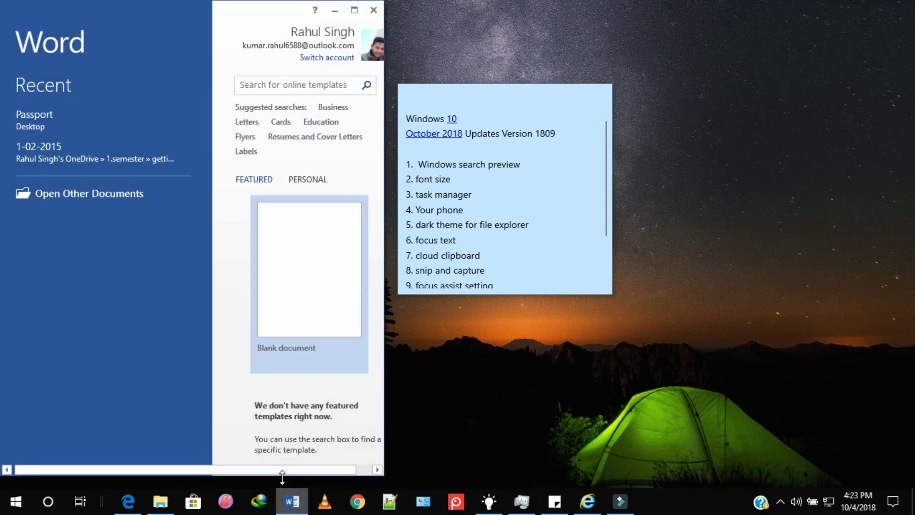
pyautogui.click(305, 251)
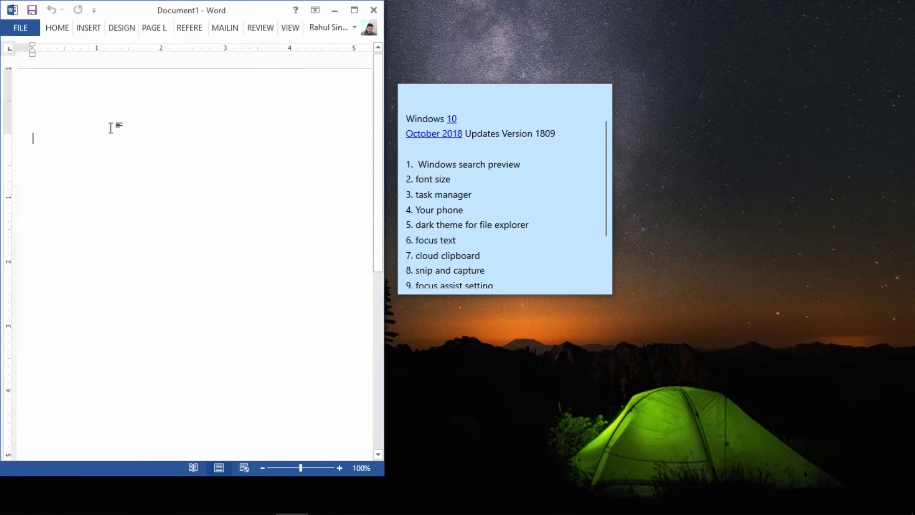
pyautogui.write('ghfhgfhg')
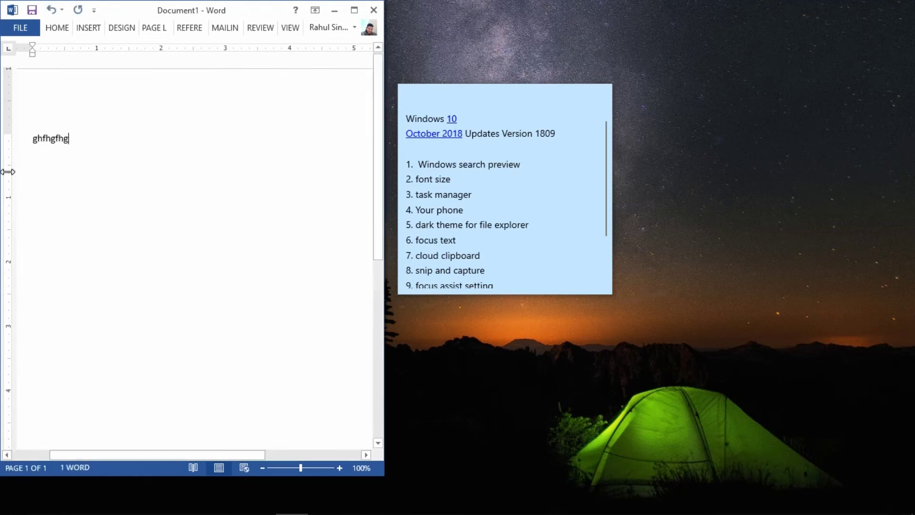
# Copy the word "ghfhgfhg" from the document to the clipboard and minimise Word
pyautogui.moveTo(43, 126); pyautogui.dragTo(22, 119)
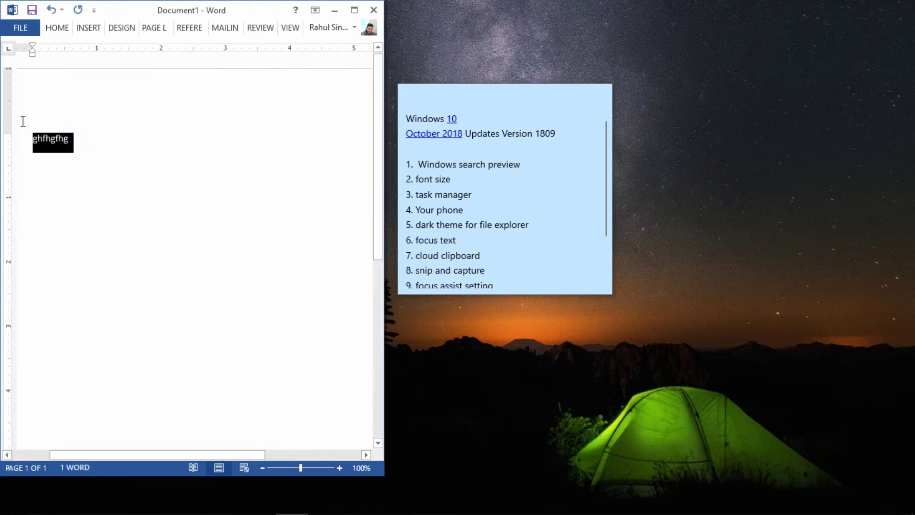
pyautogui.rightClick(56, 152)
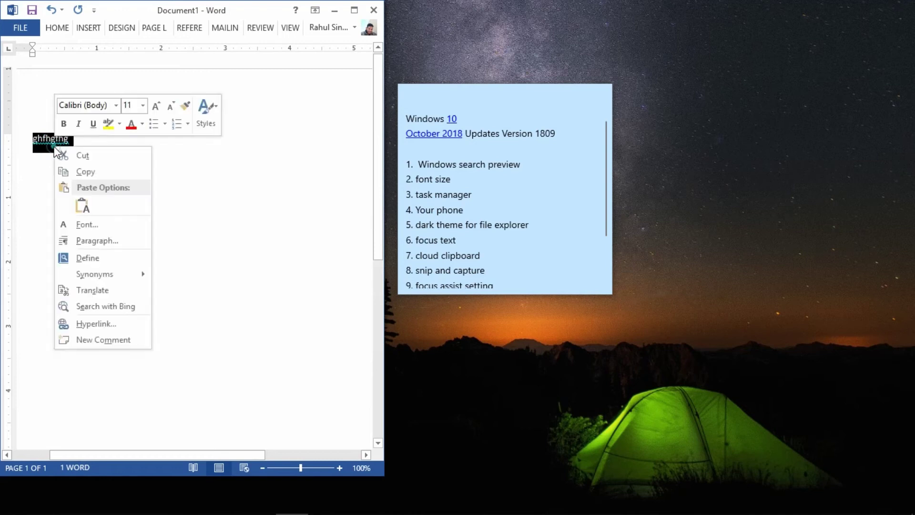
pyautogui.click(75, 166)
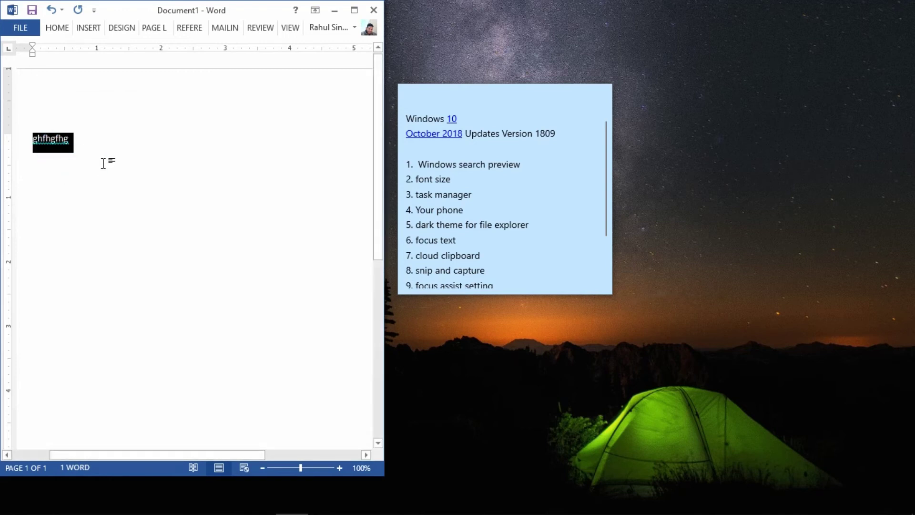
pyautogui.click(335, 10)
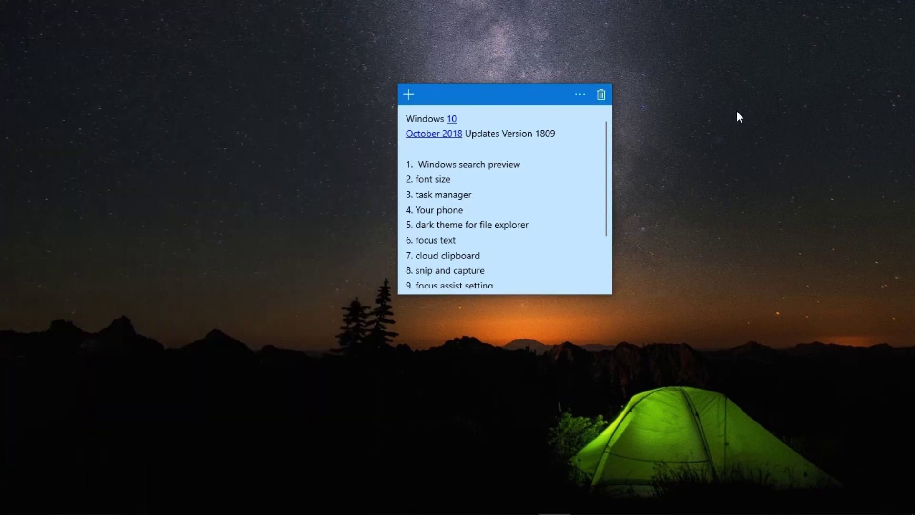
# View the newest copied entries in the clipboard history from the desktop and dismiss it
pyautogui.click(736, 110)
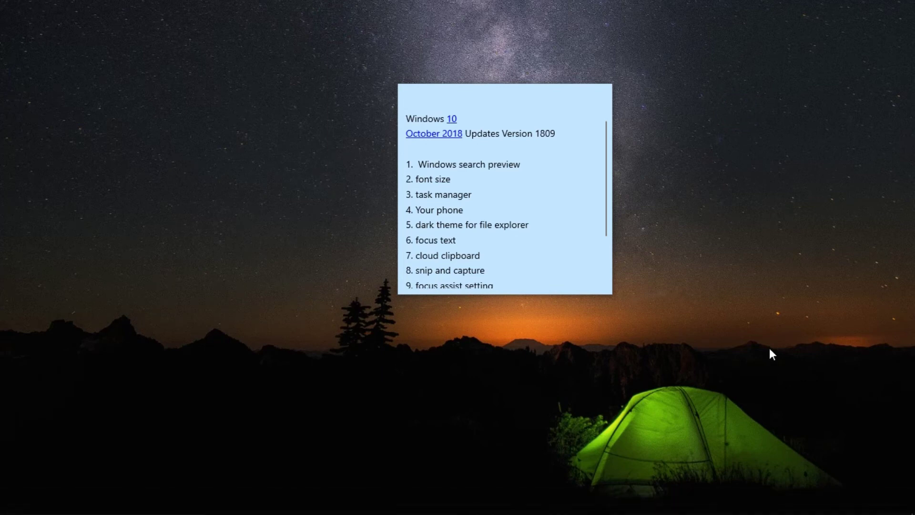
pyautogui.press('super+v')
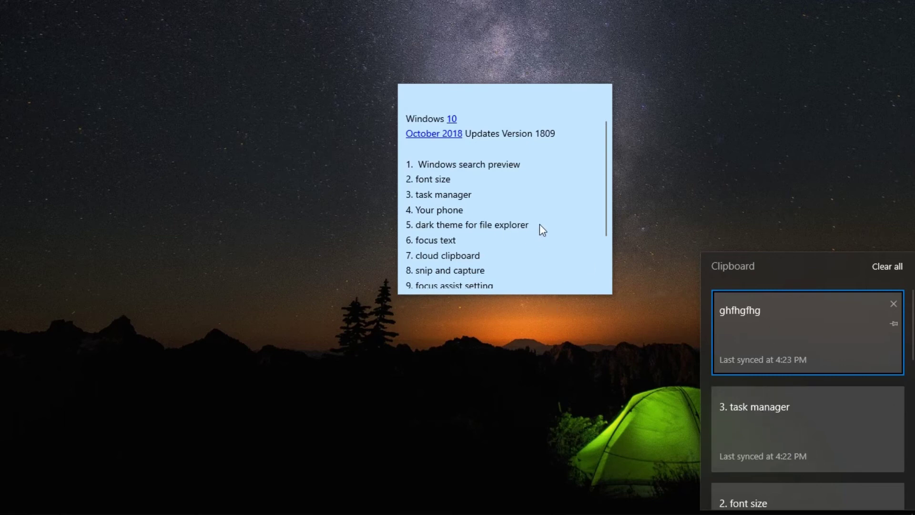
pyautogui.click(406, 227)
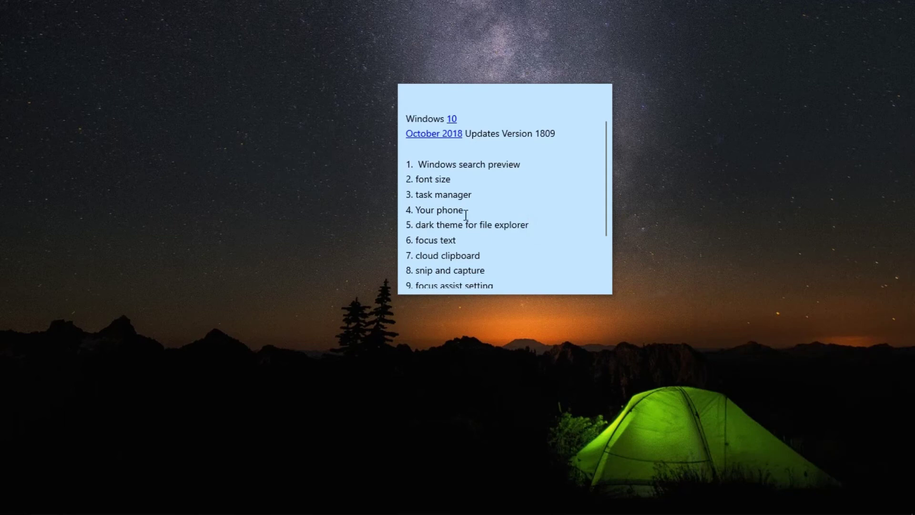
# Copy the line "4. Your phone" from the sticky note and return focus to the desktop
pyautogui.tripleClick(426, 209)
pyautogui.rightClick(412, 209)
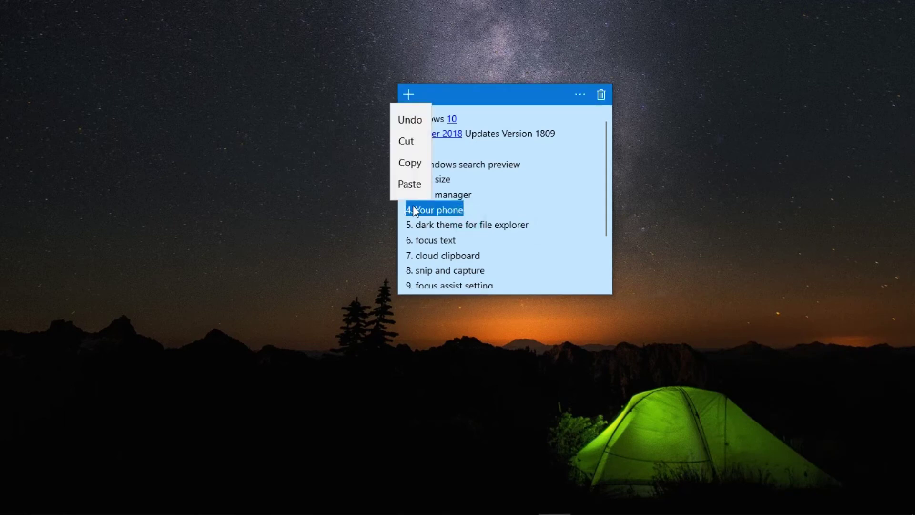
pyautogui.click(409, 162)
pyautogui.click(493, 223)
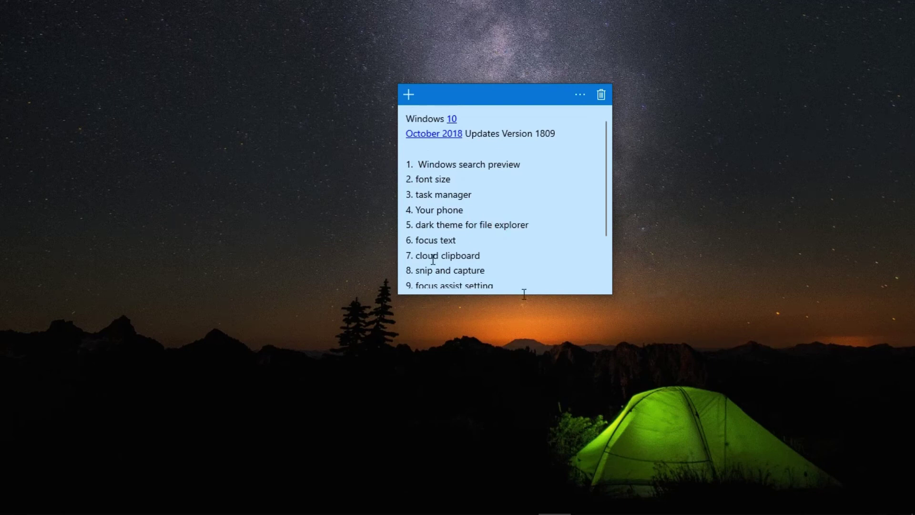
pyautogui.click(756, 336)
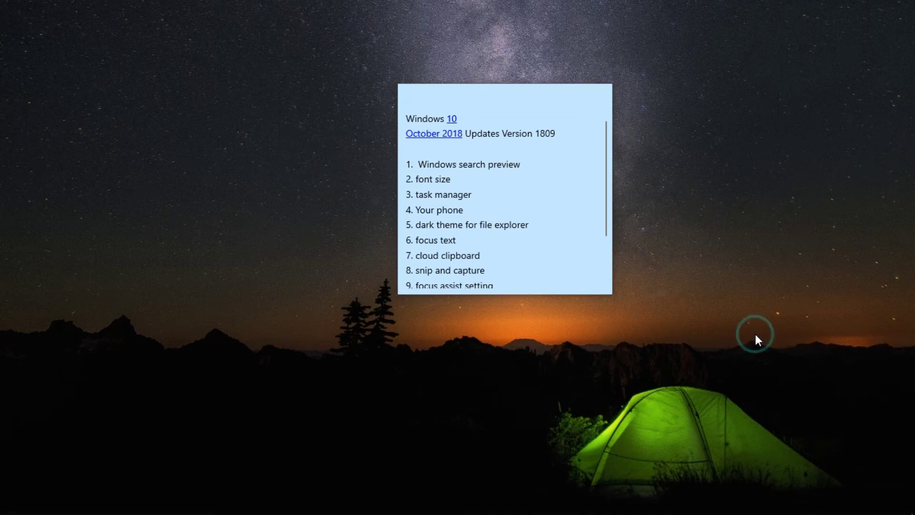
# Pick the "ghfhgfhg" entry in the clipboard history, and reopen the history to look through its older text and image entries before dismissing it
pyautogui.press('super+v')
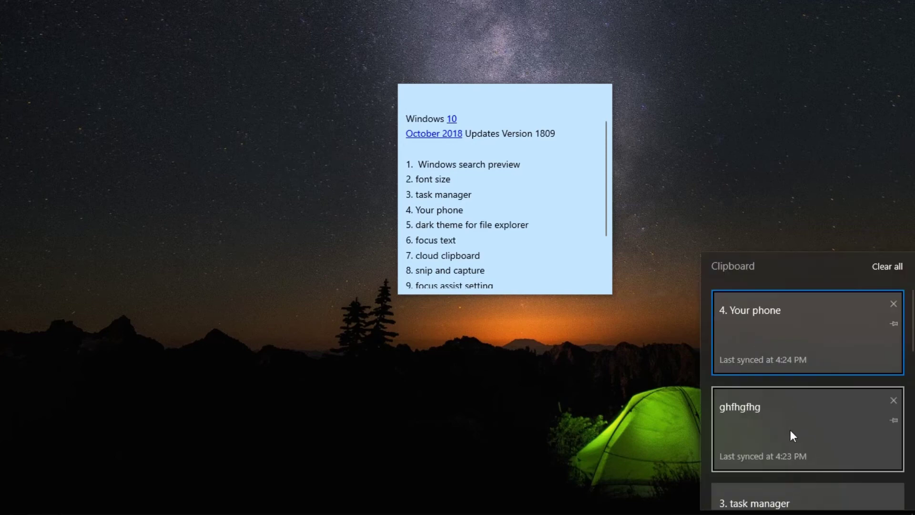
pyautogui.click(736, 409)
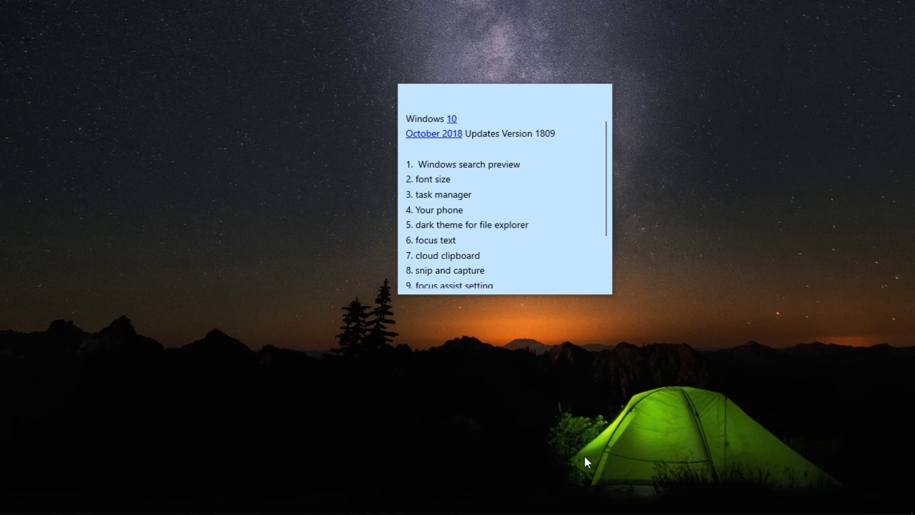
pyautogui.press('super+v')
pyautogui.moveTo(910, 319)
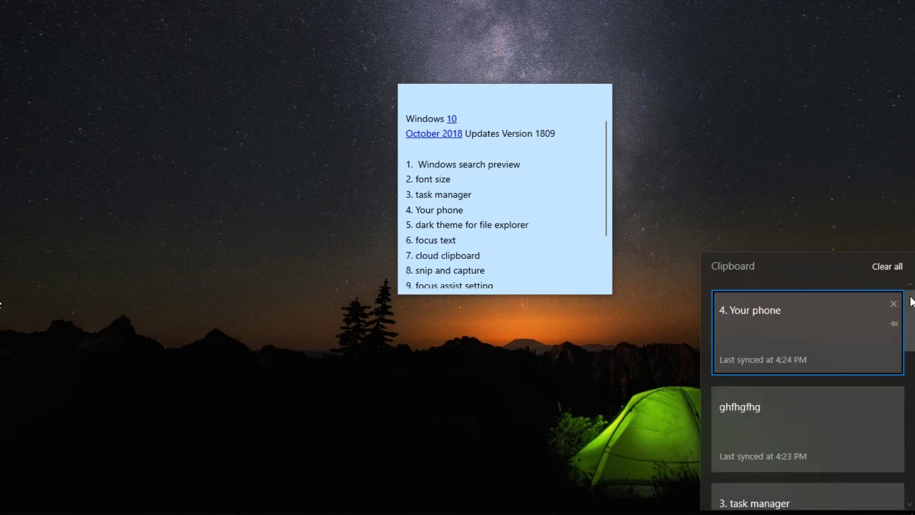
pyautogui.scroll(-10, 910, 318)
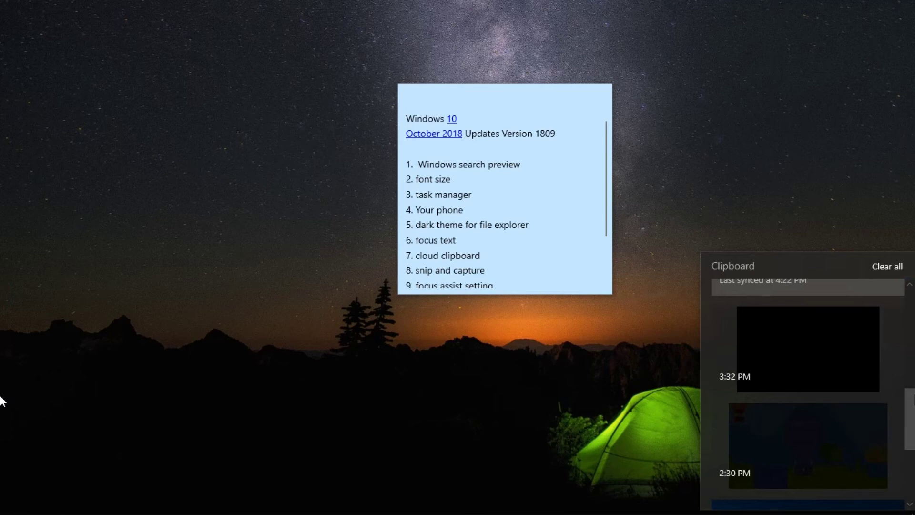
pyautogui.scroll(-5, 908, 409)
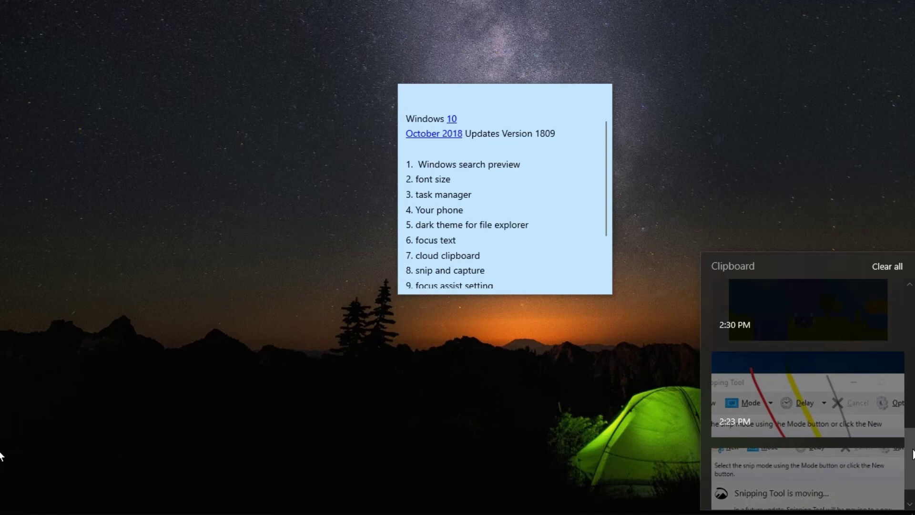
pyautogui.moveTo(913, 454); pyautogui.dragTo(912, 307)
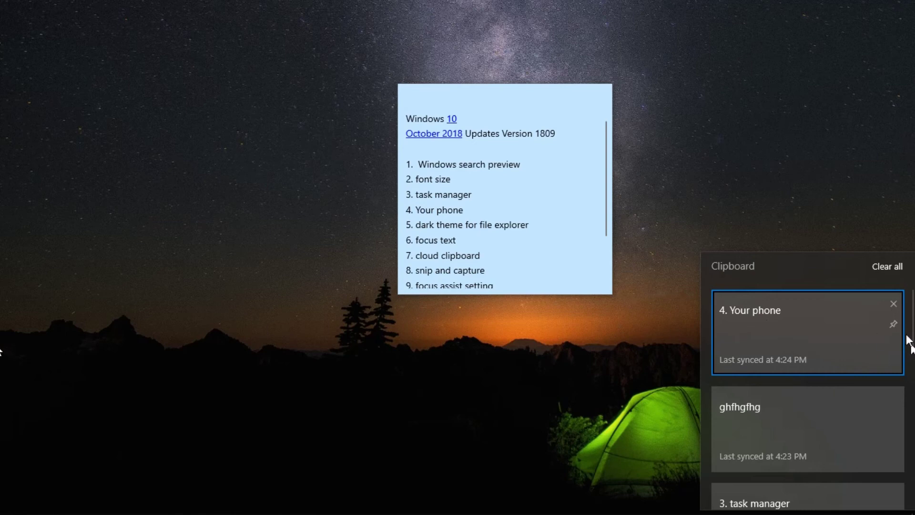
pyautogui.moveTo(908, 328)
pyautogui.mouseDown()
pyautogui.moveTo(906, 443)
pyautogui.moveTo(907, 328)
pyautogui.mouseUp()
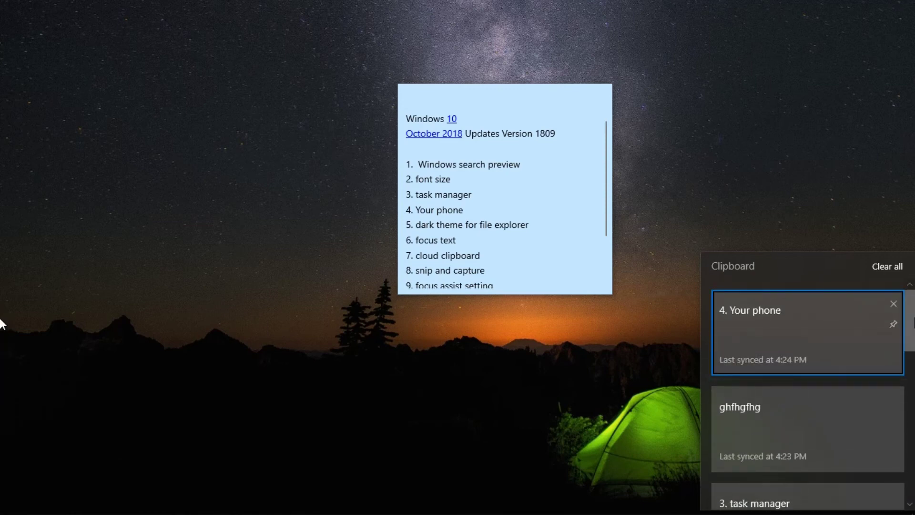
pyautogui.press('End')
pyautogui.press('Home')
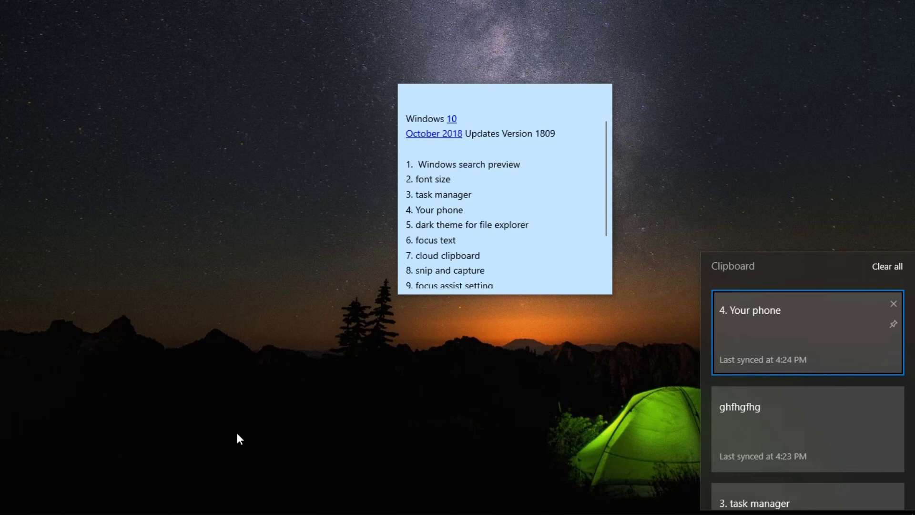
pyautogui.click(683, 214)
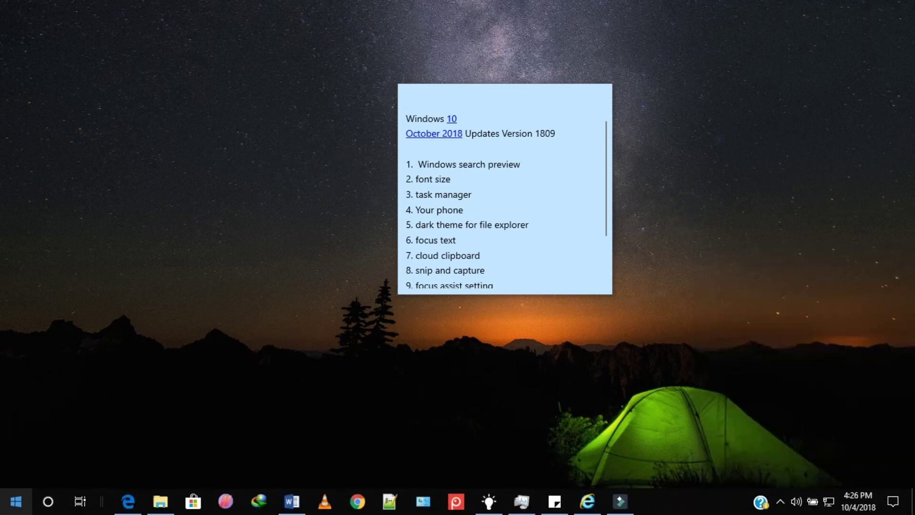
# Search Windows for "check f" to open the Check for updates settings, view the Windows Update page and minimise it
pyautogui.click(50, 505)
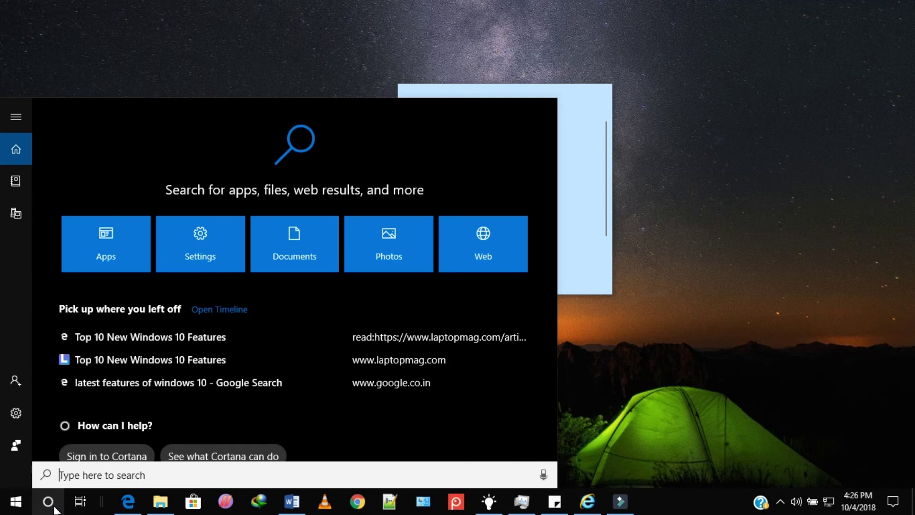
pyautogui.write('check f')
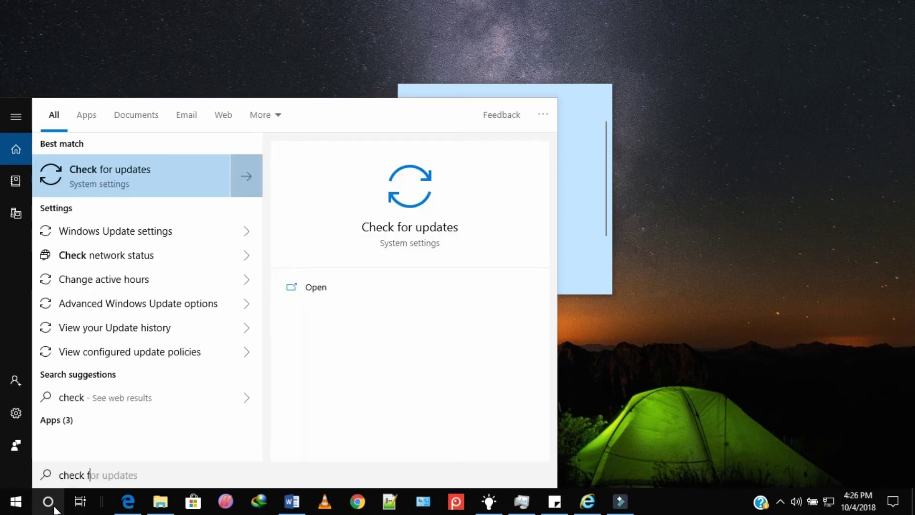
pyautogui.click(116, 168)
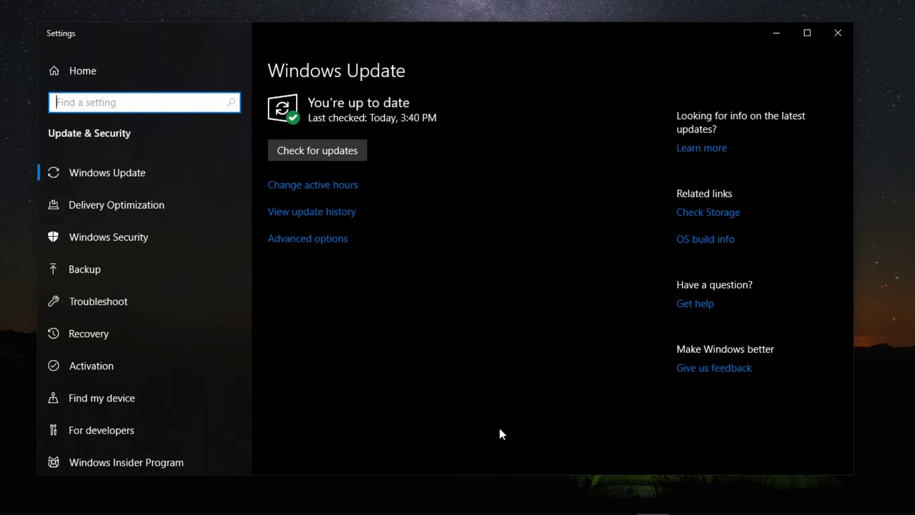
pyautogui.click(776, 33)
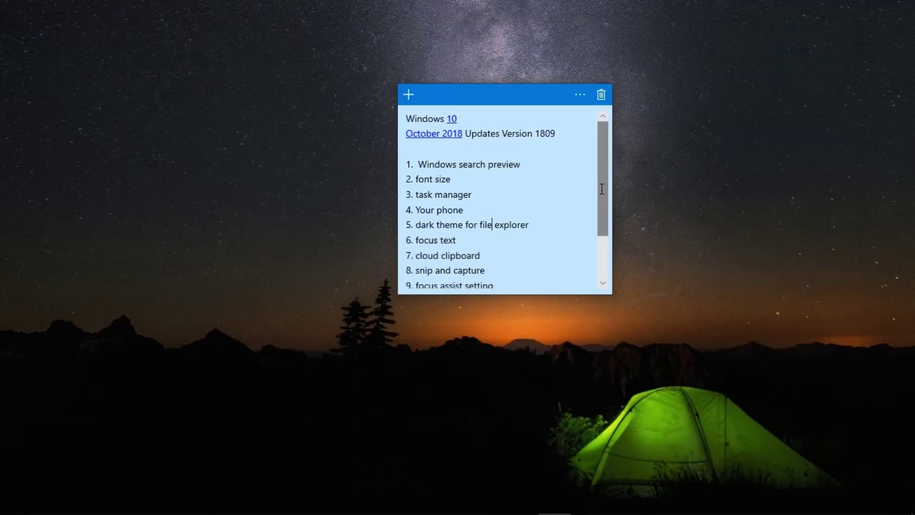
# Highlight the line "7. cloud clipboard" in the sticky note and return focus to the desktop
pyautogui.moveTo(481, 256); pyautogui.dragTo(409, 258)
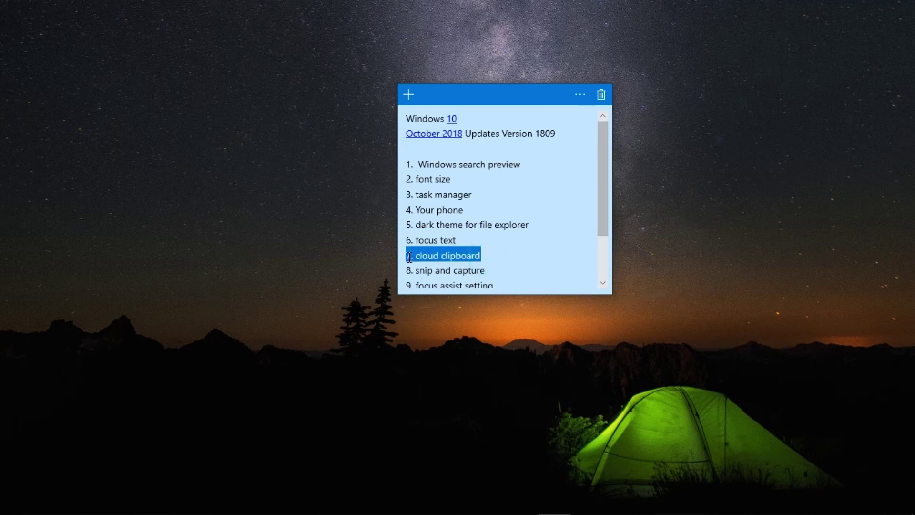
pyautogui.rightClick(409, 257)
pyautogui.click(487, 265)
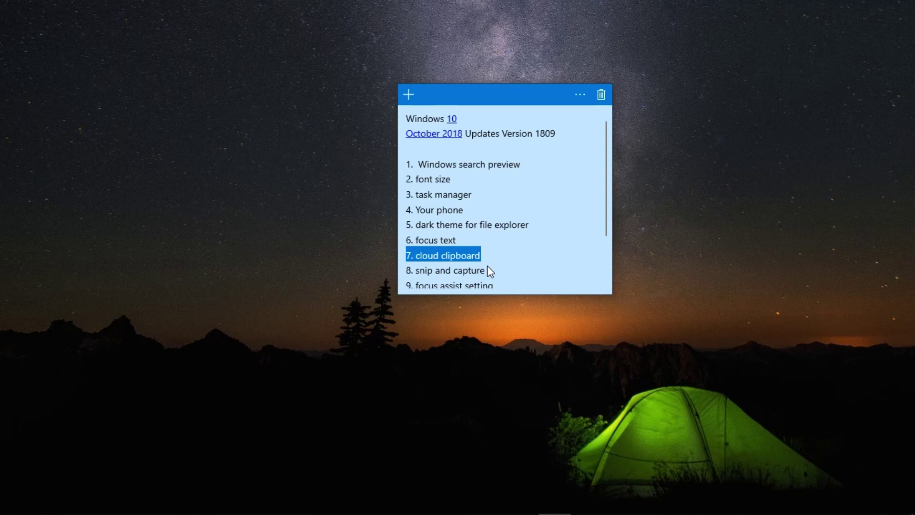
pyautogui.click(323, 243)
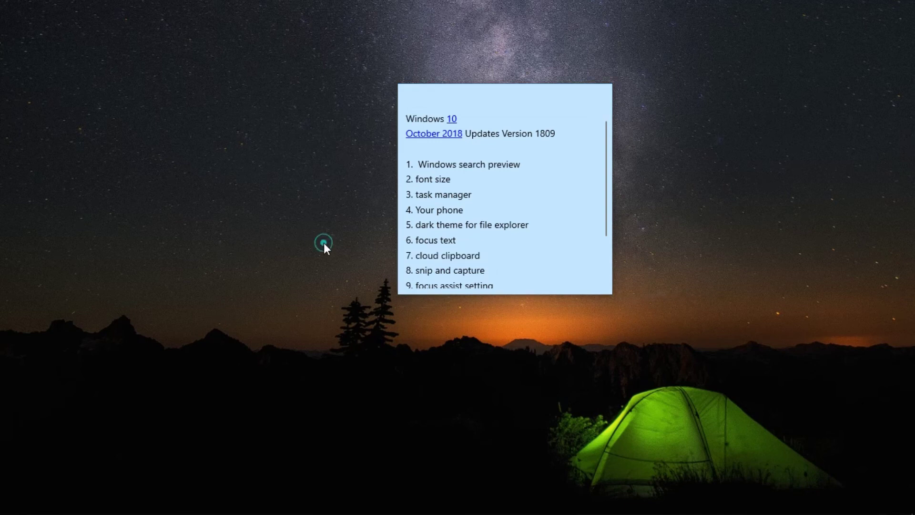
# Search Windows for "snip", open Snipping Tool and launch Snip & Sketch from its notice
pyautogui.moveTo(19, 512)
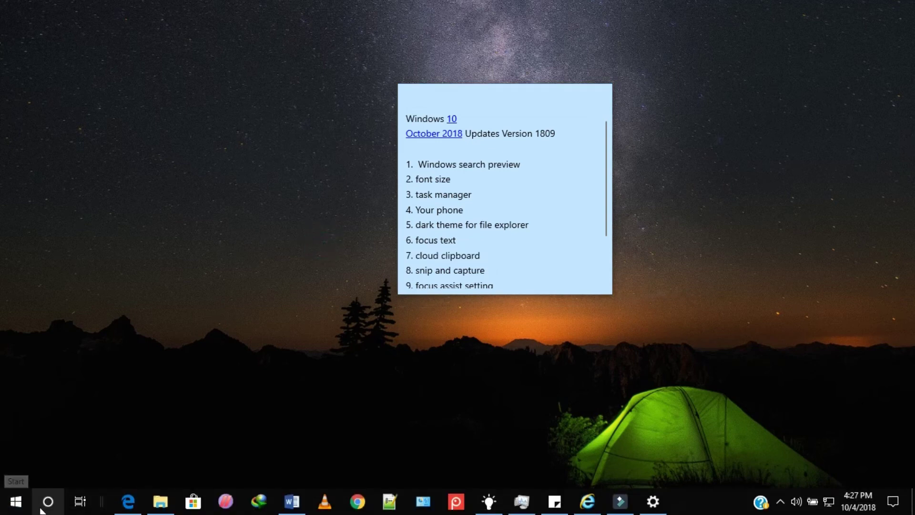
pyautogui.click(41, 509)
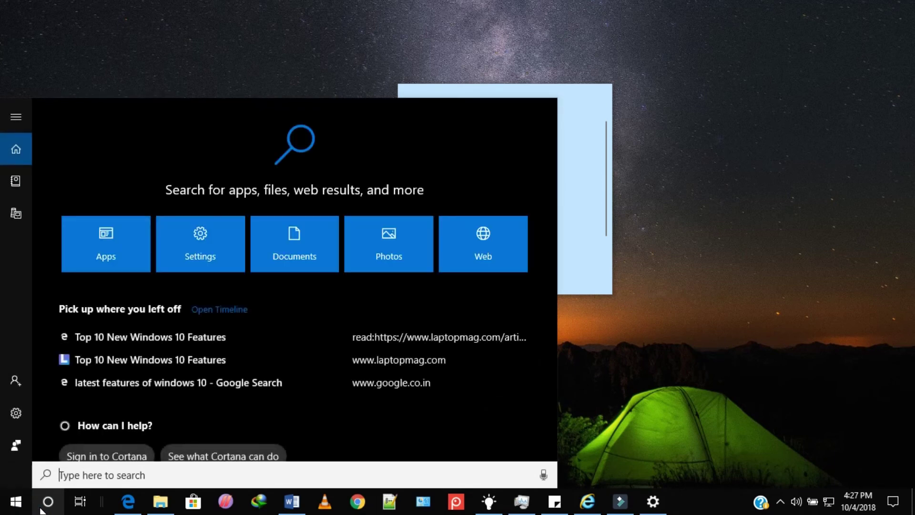
pyautogui.write('snip')
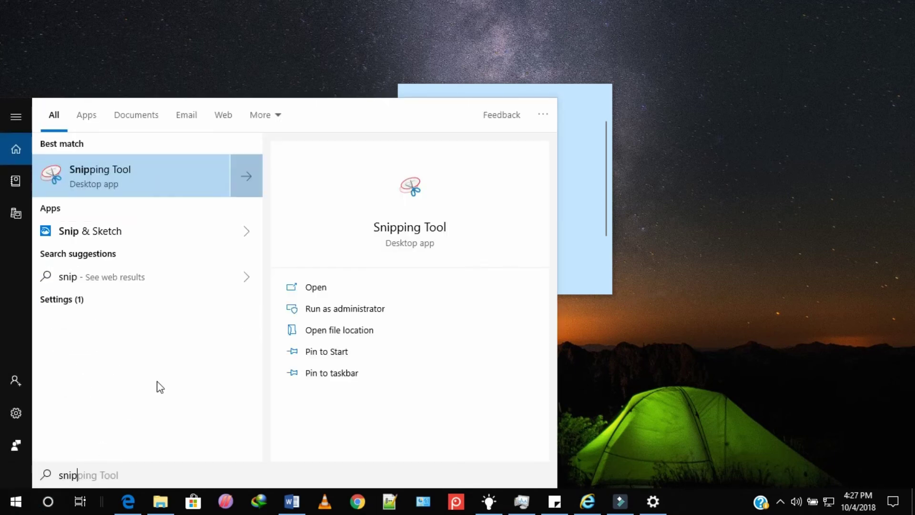
pyautogui.click(132, 180)
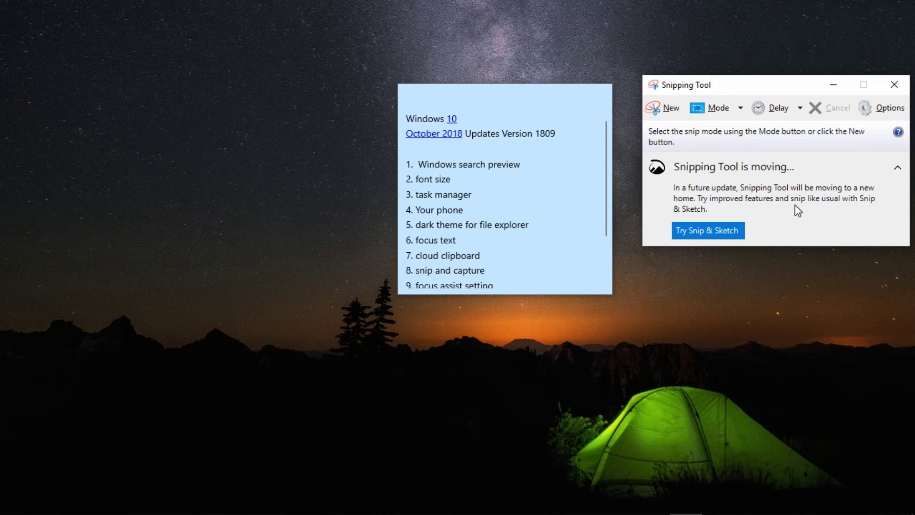
pyautogui.click(727, 238)
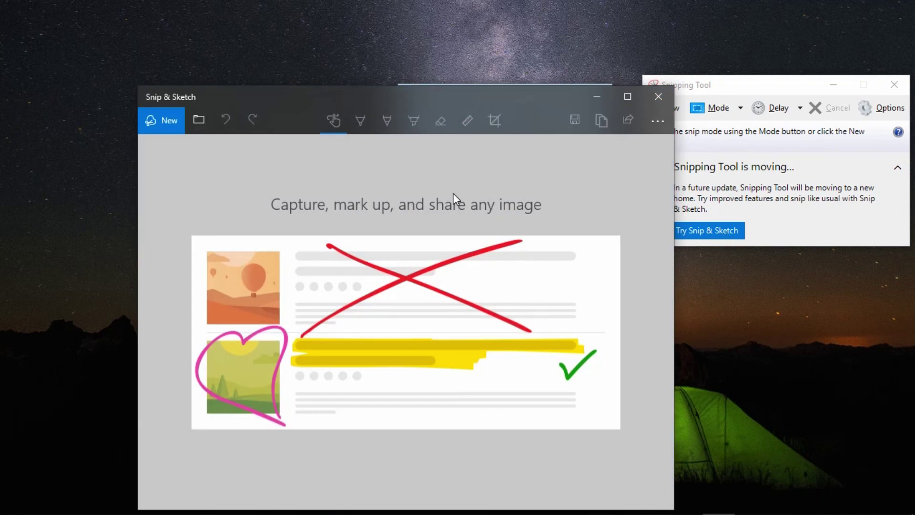
# Capture a new rectangular snip covering most of the sticky note and the desktop around it
pyautogui.moveTo(314, 97)
pyautogui.mouseDown()
pyautogui.moveTo(270, 27)
pyautogui.moveTo(310, 41)
pyautogui.mouseUp()
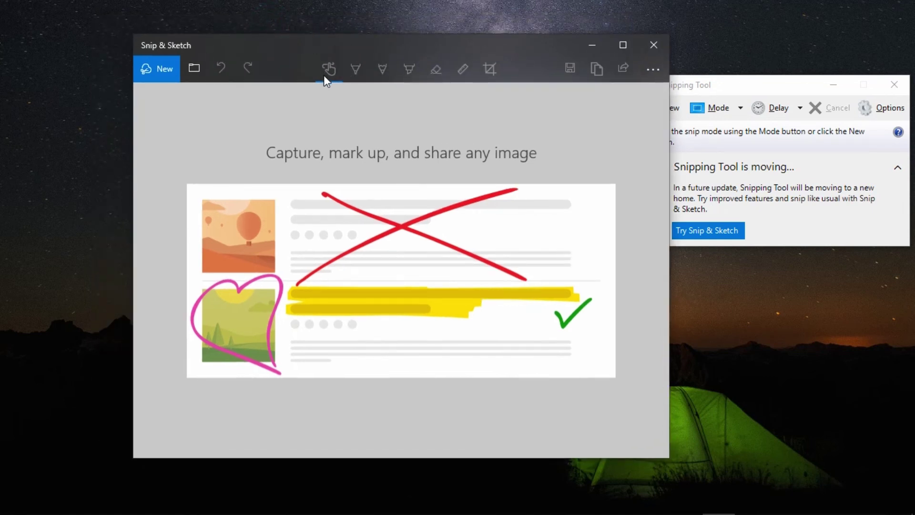
pyautogui.click(162, 75)
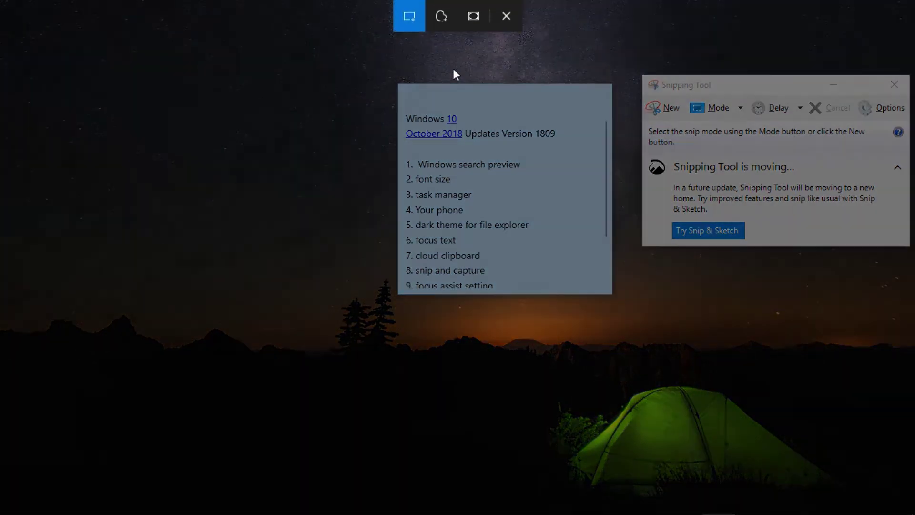
pyautogui.moveTo(356, 67); pyautogui.dragTo(536, 341)
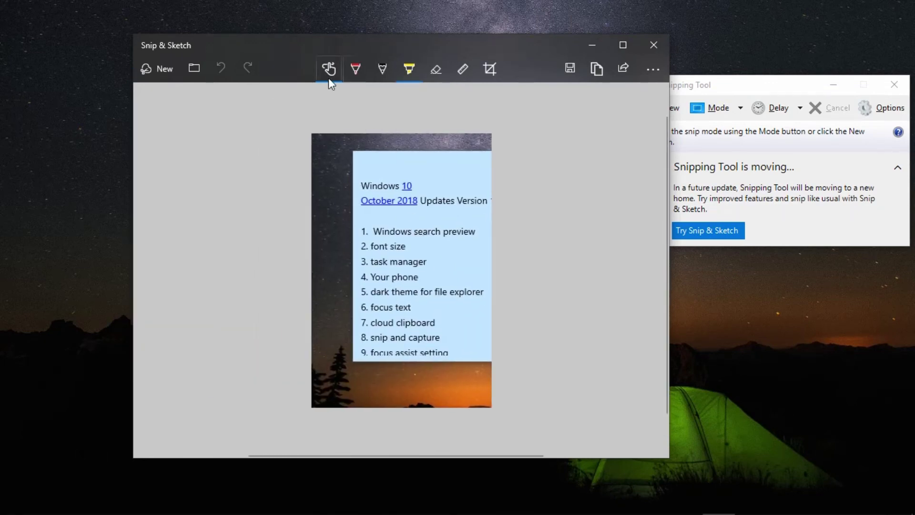
# Scribble over the captured note with the red ballpoint pen and the grey pencil
pyautogui.click(353, 71)
pyautogui.moveTo(361, 154)
pyautogui.mouseDown()
pyautogui.moveTo(437, 293)
pyautogui.moveTo(441, 188)
pyautogui.moveTo(418, 231)
pyautogui.moveTo(440, 292)
pyautogui.mouseUp()
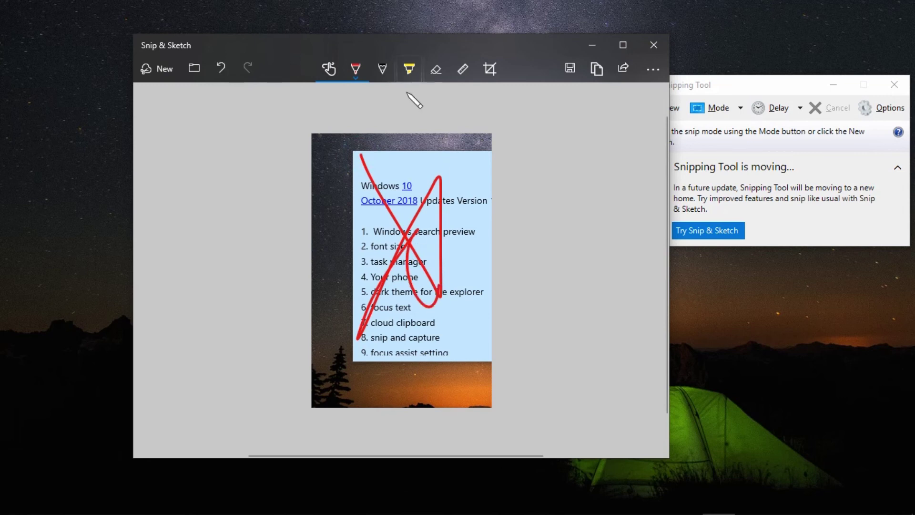
pyautogui.click(380, 78)
pyautogui.click(378, 82)
pyautogui.moveTo(403, 188); pyautogui.dragTo(461, 213)
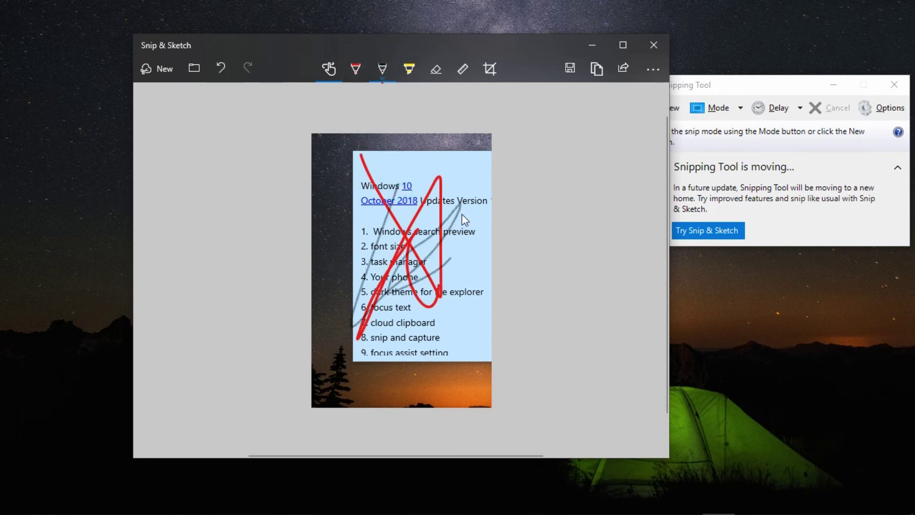
pyautogui.moveTo(811, 493)
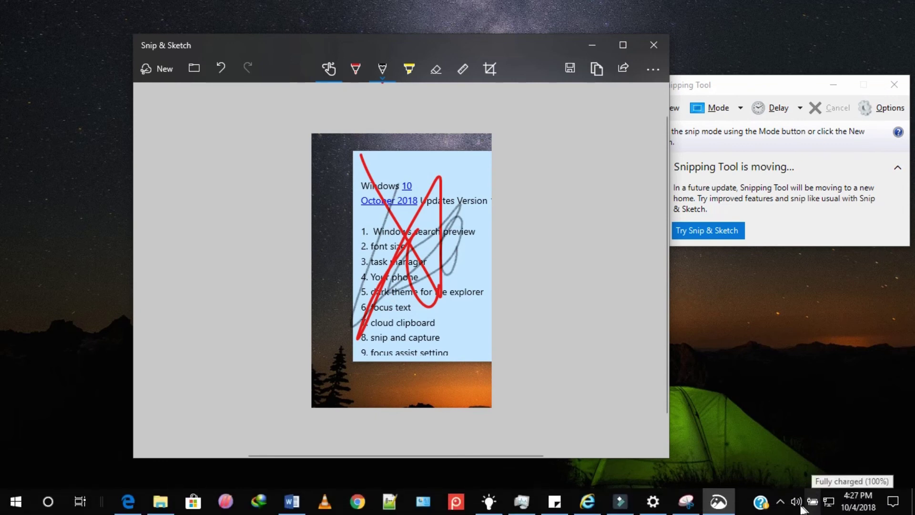
pyautogui.click(782, 502)
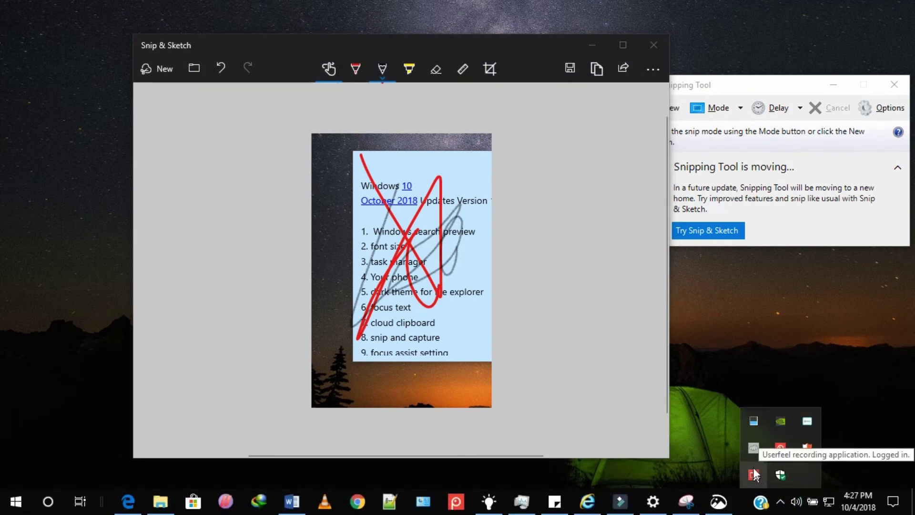
pyautogui.rightClick(799, 425)
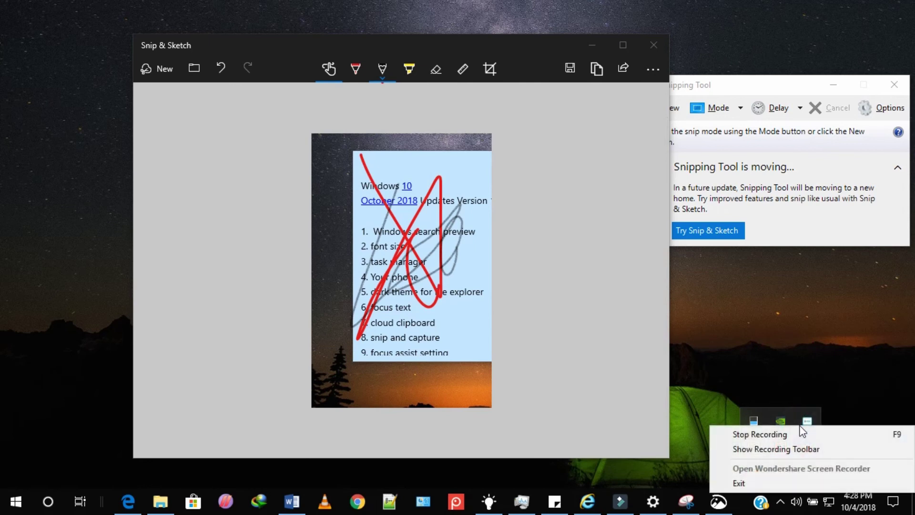
pyautogui.click(633, 399)
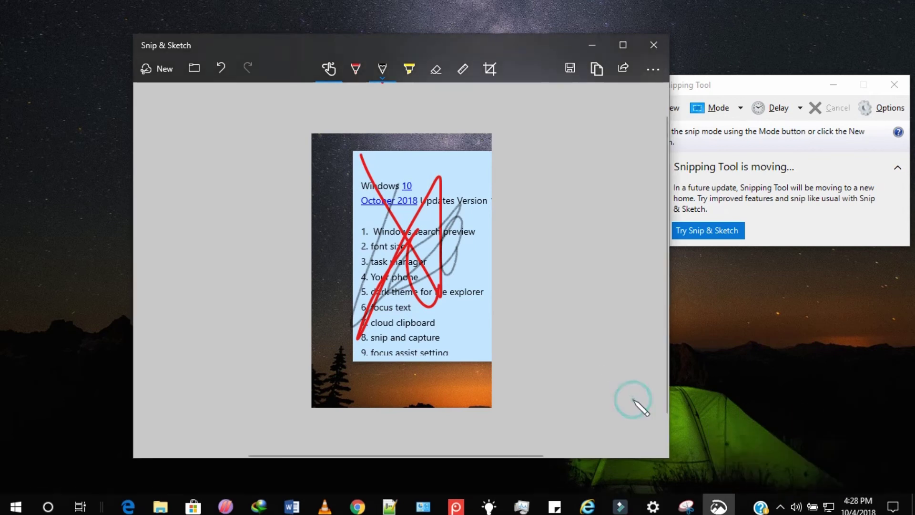
# Draw over the snip with the yellow highlighter, and erase the highlighter and red pen strokes
pyautogui.click(401, 79)
pyautogui.moveTo(410, 216)
pyautogui.mouseDown()
pyautogui.moveTo(405, 203)
pyautogui.moveTo(469, 267)
pyautogui.moveTo(427, 238)
pyautogui.moveTo(356, 280)
pyautogui.mouseUp()
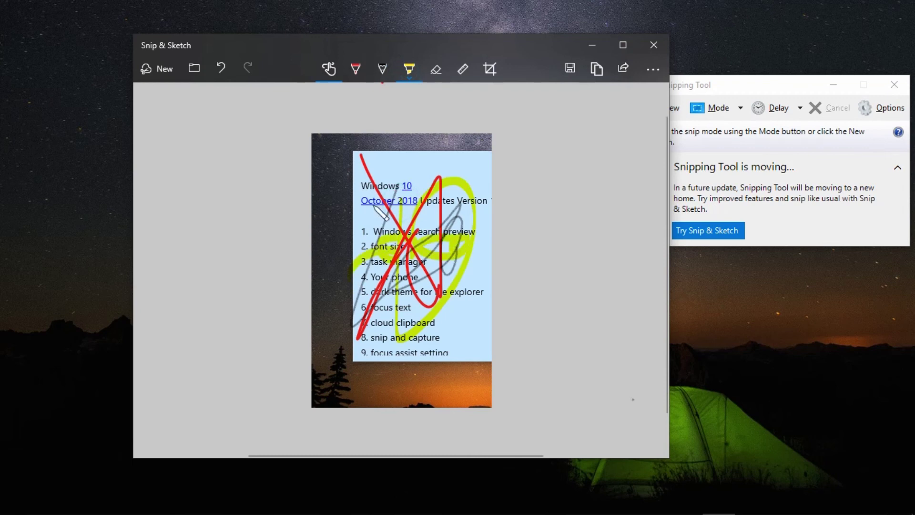
pyautogui.click(435, 71)
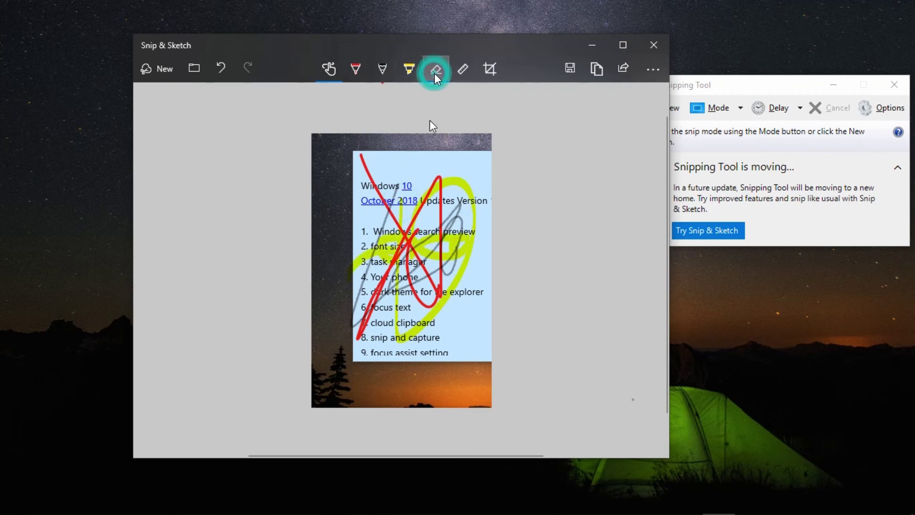
pyautogui.click(433, 180)
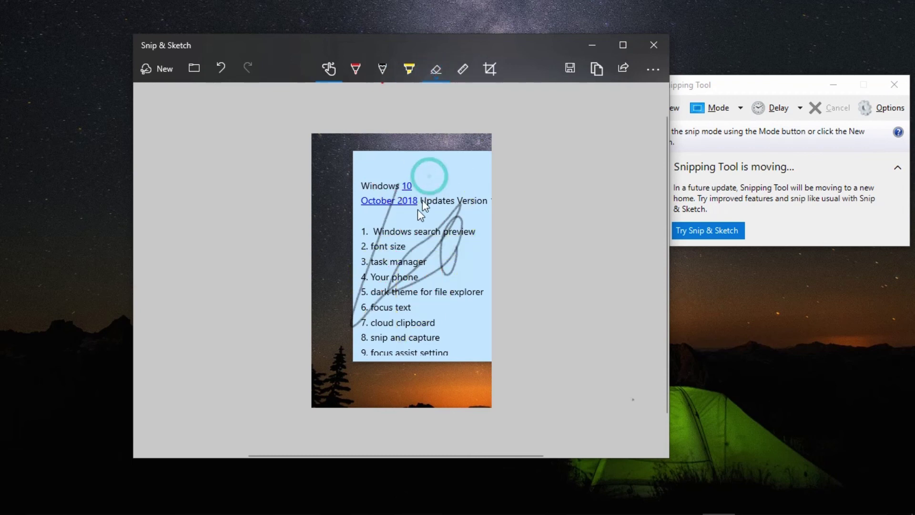
# Show the ruler on the snip and crop the image to its lower-right part, starting at "Windows search preview"
pyautogui.click(460, 68)
pyautogui.click(491, 72)
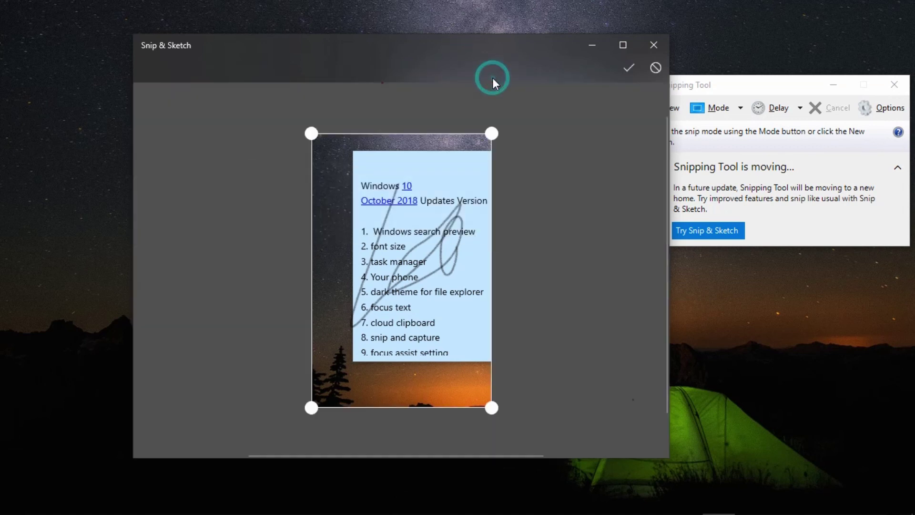
pyautogui.moveTo(312, 134); pyautogui.dragTo(339, 189)
pyautogui.moveTo(366, 233); pyautogui.dragTo(372, 227)
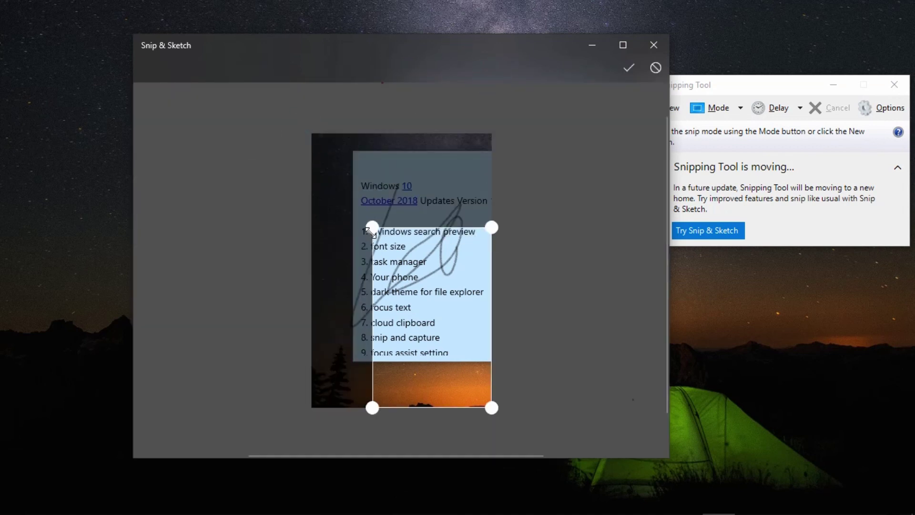
pyautogui.click(628, 75)
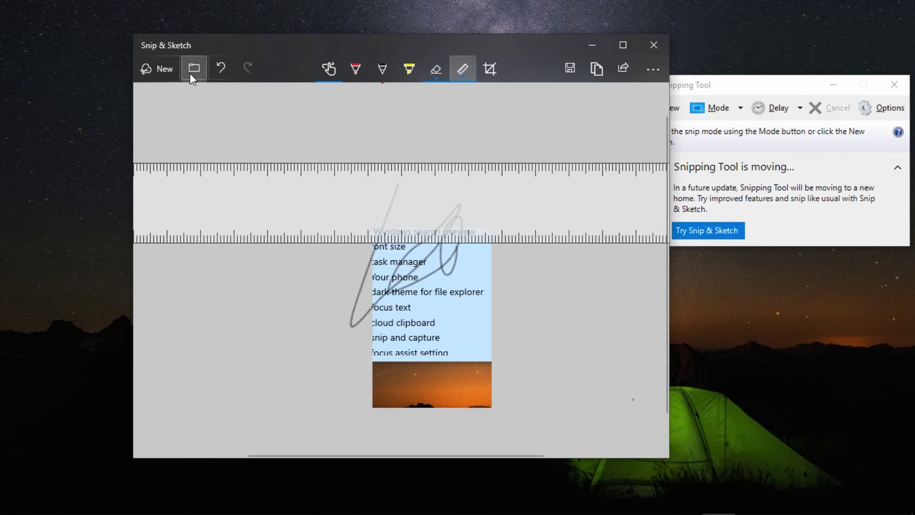
# Minimise Snip & Sketch and Snipping Tool, and bring the "focus assist setting" line into view in the sticky note
pyautogui.click(591, 45)
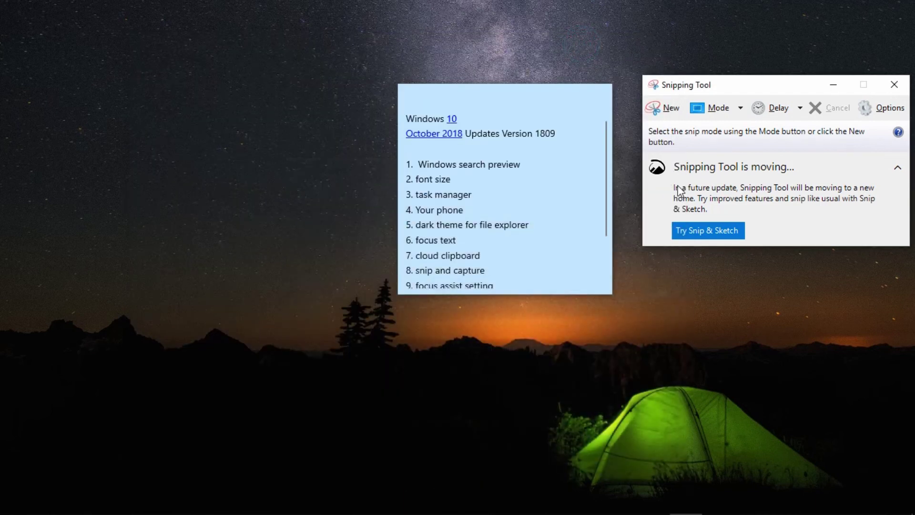
pyautogui.click(832, 85)
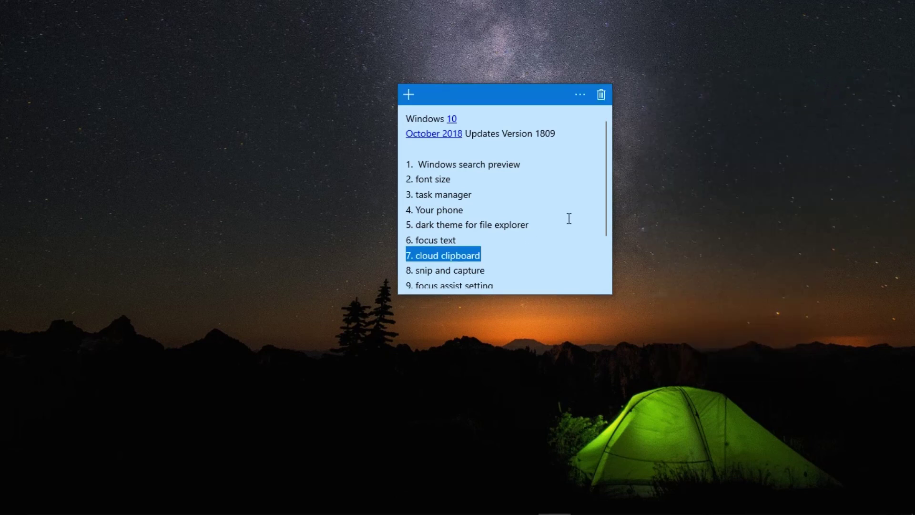
pyautogui.moveTo(601, 200); pyautogui.dragTo(608, 211)
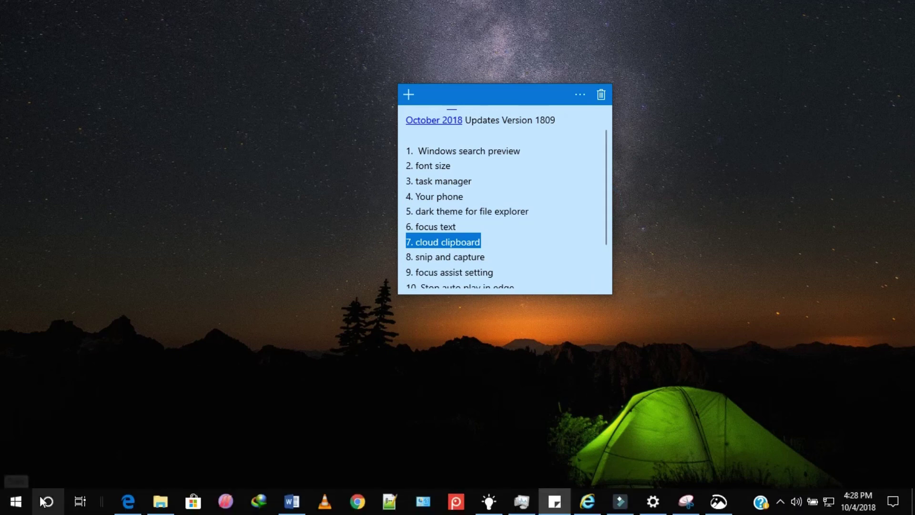
# Search Windows for "focus ass", open Focus assist settings to view the notification options, and minimise the page
pyautogui.click(43, 511)
pyautogui.write('f')
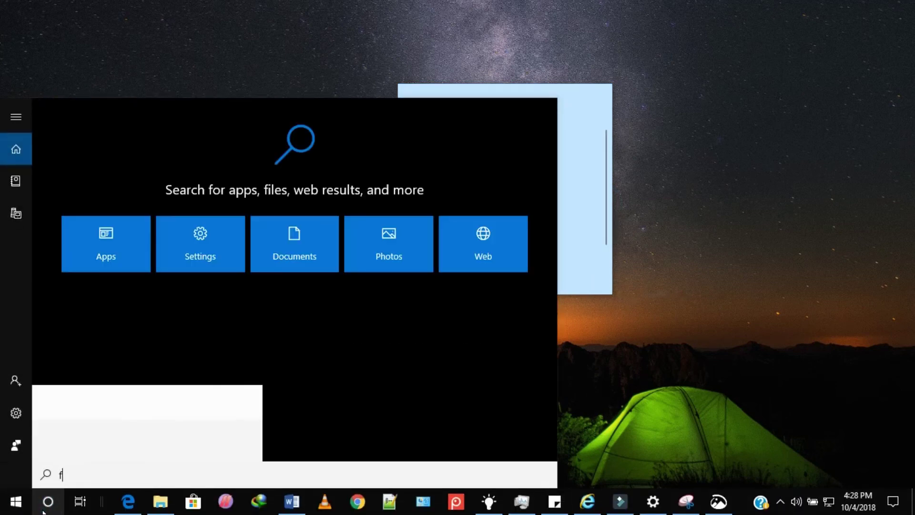
pyautogui.write('ocus ')
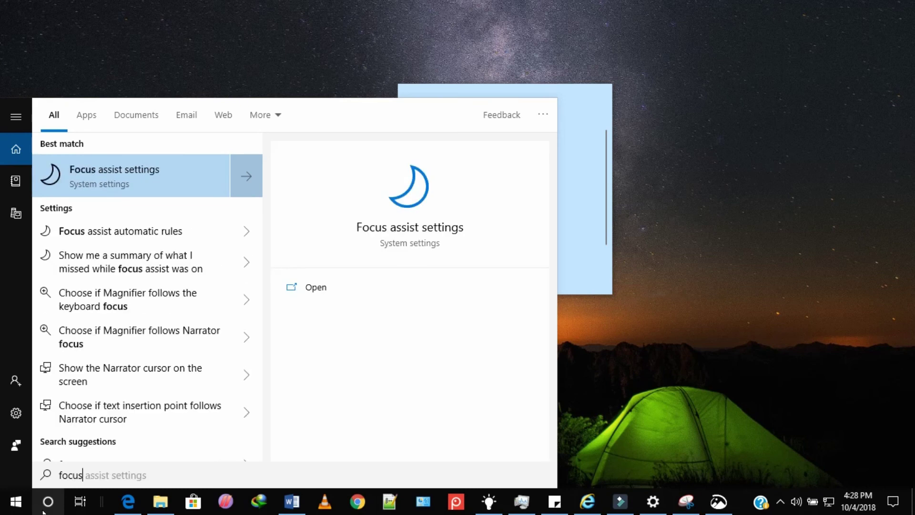
pyautogui.write('ass')
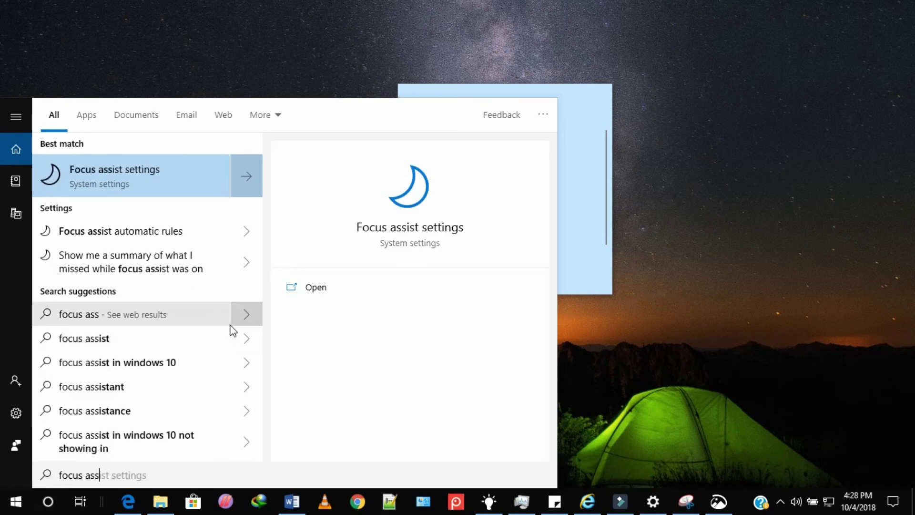
pyautogui.click(127, 187)
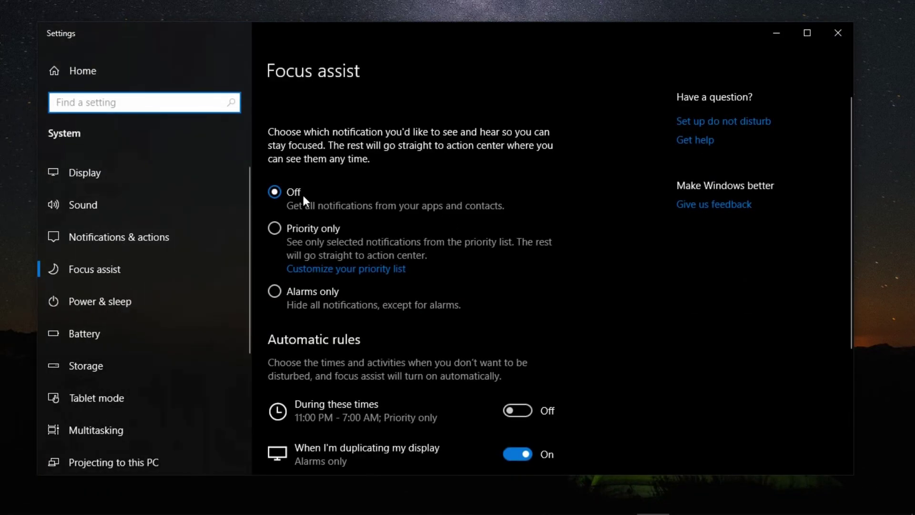
pyautogui.click(276, 124)
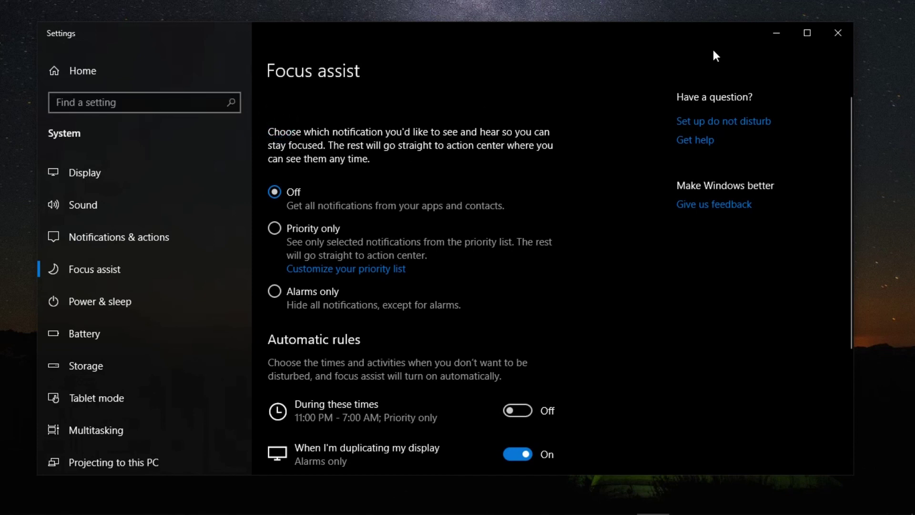
pyautogui.click(778, 32)
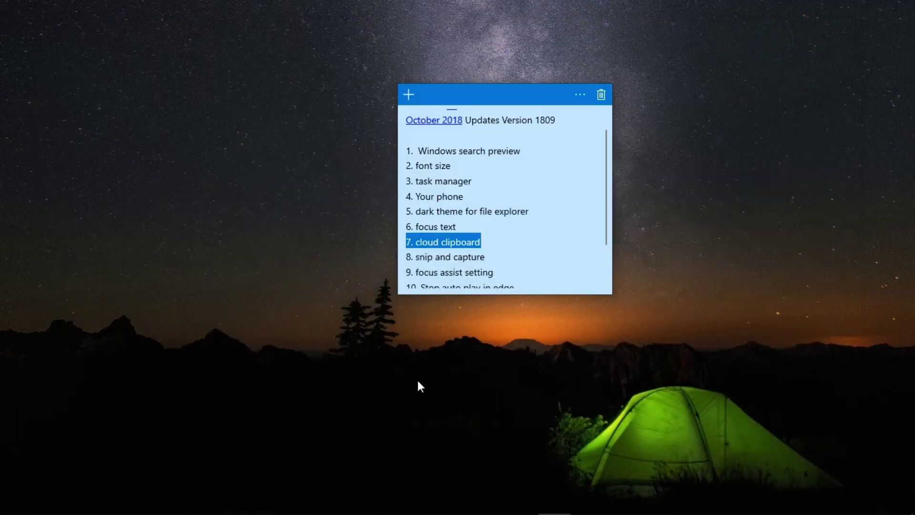
# Highlight the text "Stop auto play in edge" in item 10 of the sticky note
pyautogui.moveTo(20, 510)
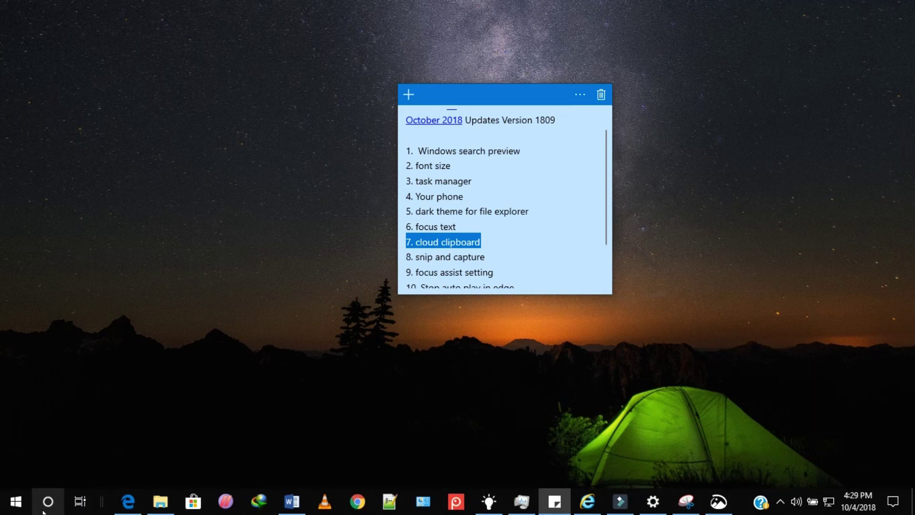
pyautogui.click(528, 243)
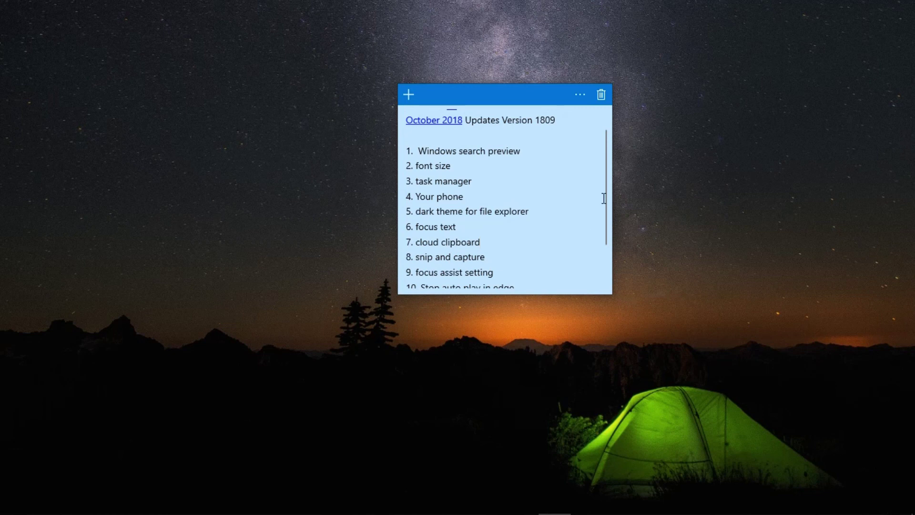
pyautogui.scroll(-2, 479, 242)
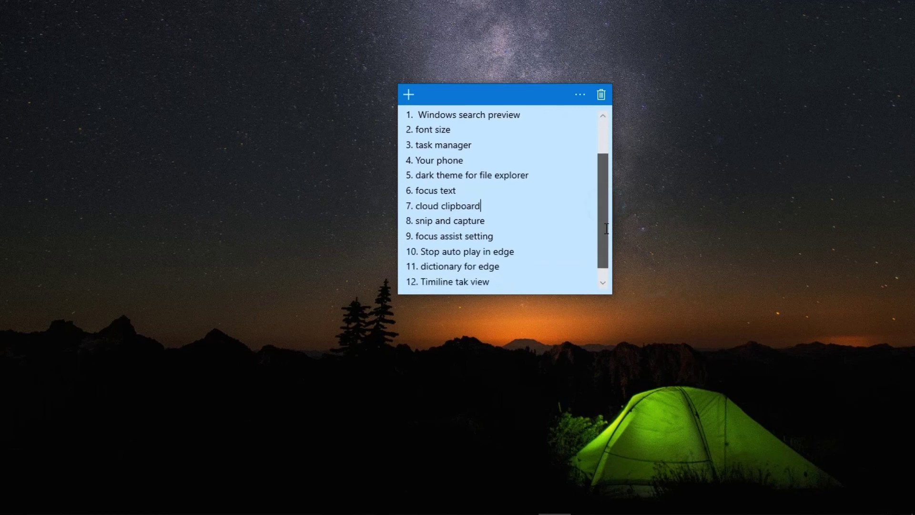
pyautogui.moveTo(514, 249); pyautogui.dragTo(420, 243)
pyautogui.rightClick(420, 243)
pyautogui.click(246, 351)
pyautogui.moveTo(327, 507)
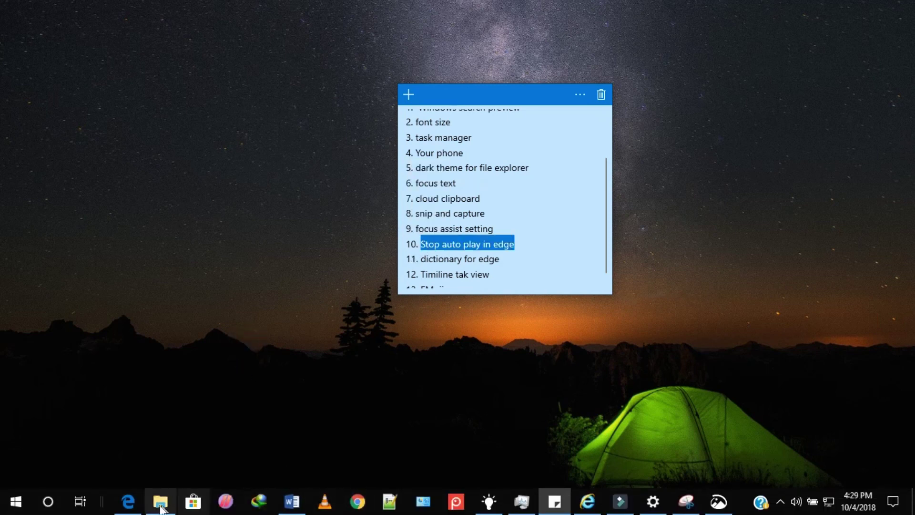
# Switch to Microsoft Edge, set the laptopmag.com site's media autoplay permission to Block, and return to the sticky note's "dictionary for edge" line
pyautogui.click(128, 505)
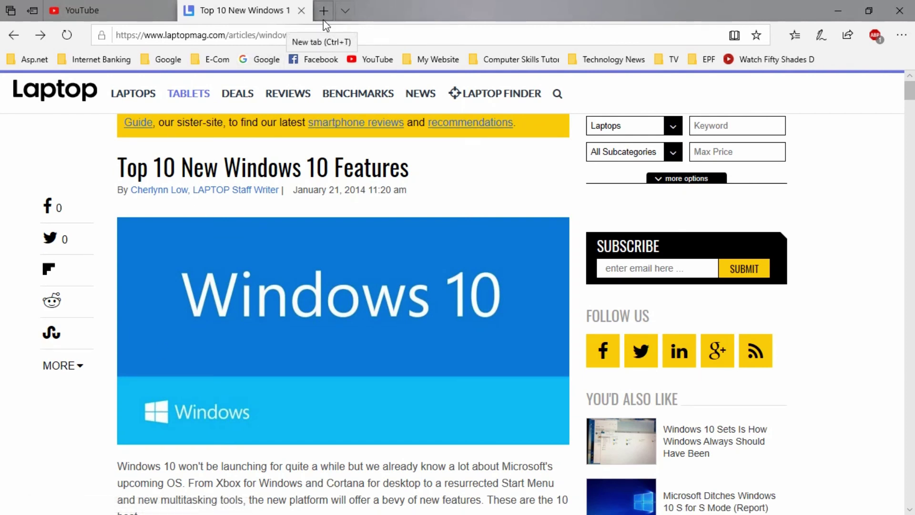
pyautogui.scroll(-15, 1, 119)
pyautogui.scroll(15, 1, 138)
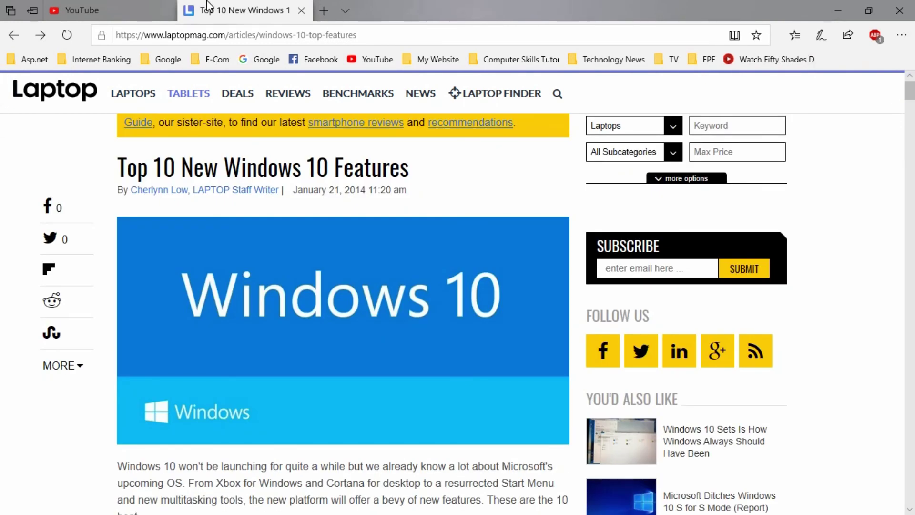
pyautogui.click(107, 40)
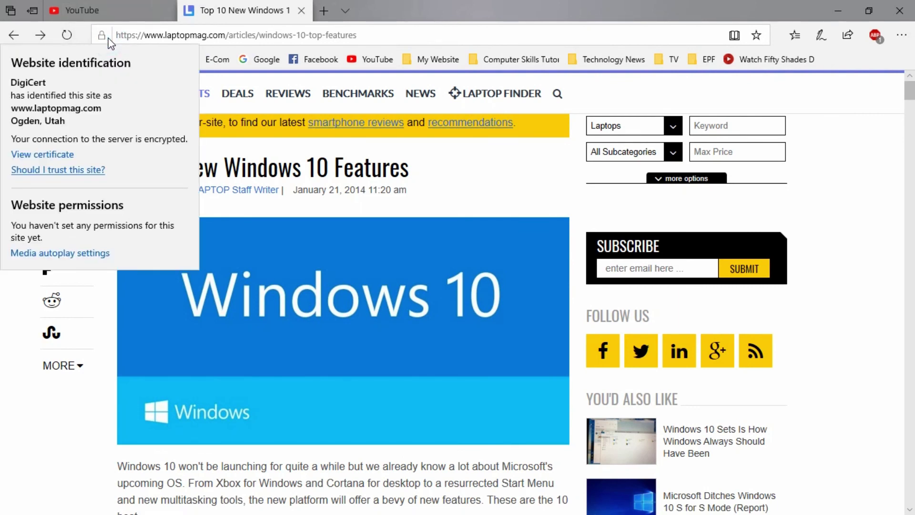
pyautogui.click(61, 254)
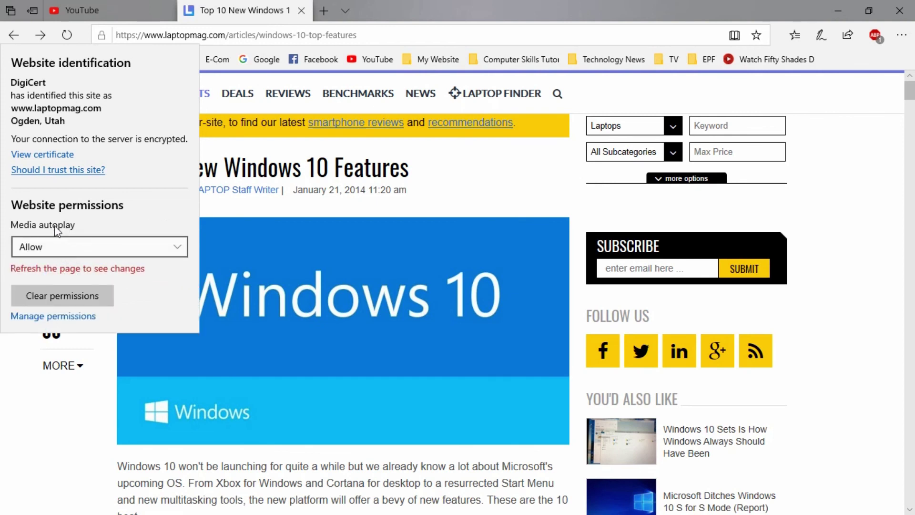
pyautogui.click(70, 246)
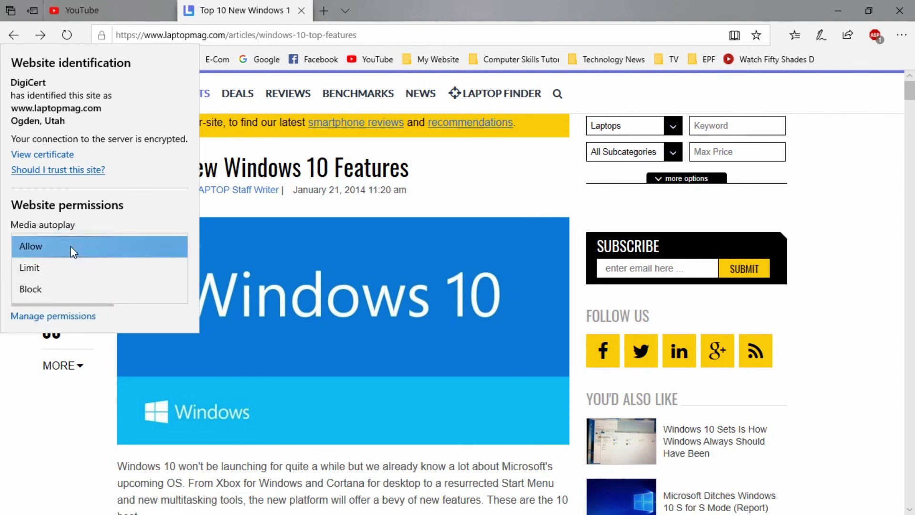
pyautogui.click(85, 293)
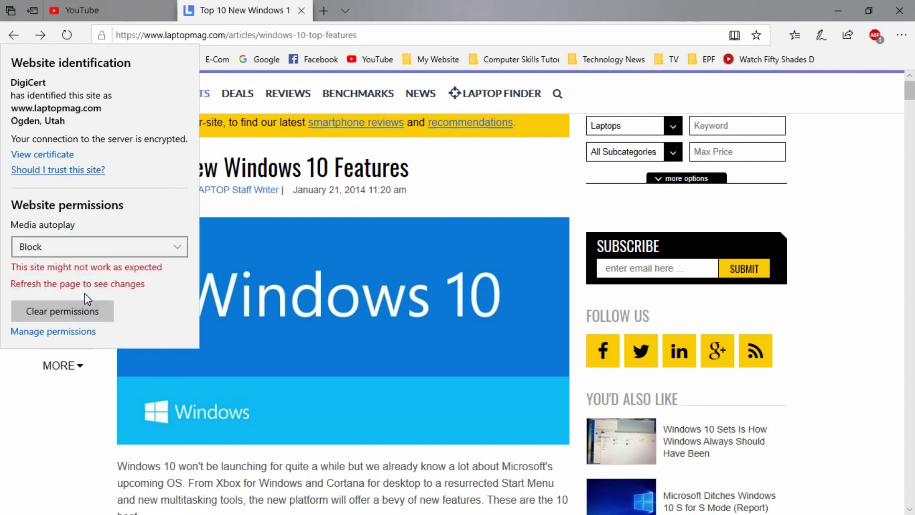
pyautogui.click(143, 188)
pyautogui.click(837, 10)
pyautogui.click(543, 263)
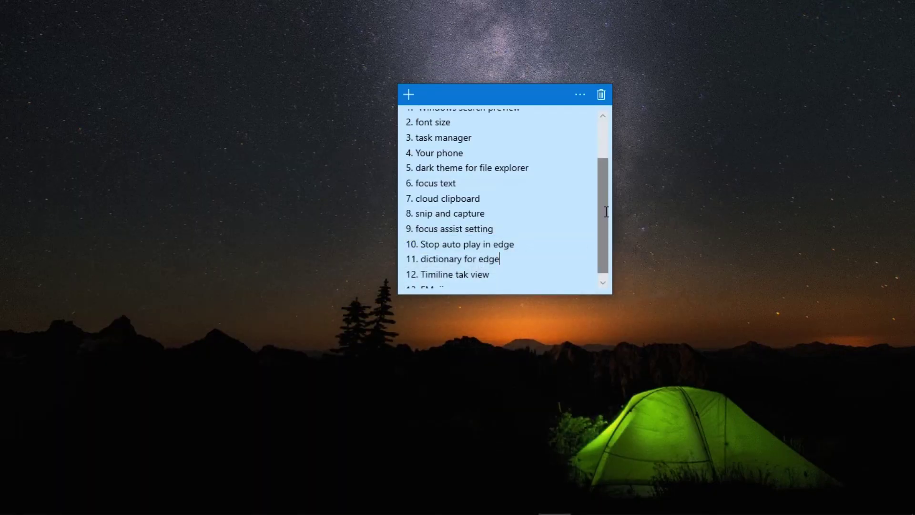
# Highlight the line "12. Timiline tak view" in the sticky note
pyautogui.scroll(-1, 606, 212)
pyautogui.moveTo(504, 268); pyautogui.dragTo(404, 265)
pyautogui.rightClick(405, 263)
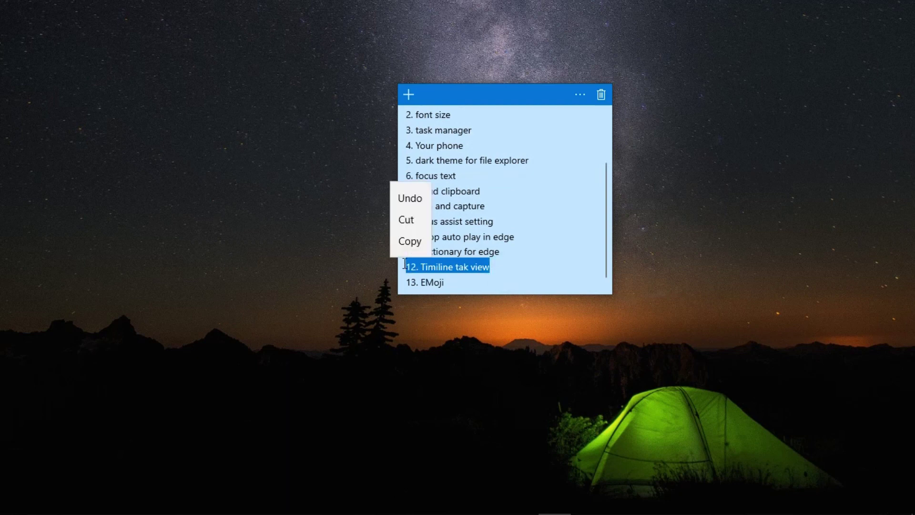
pyautogui.click(504, 258)
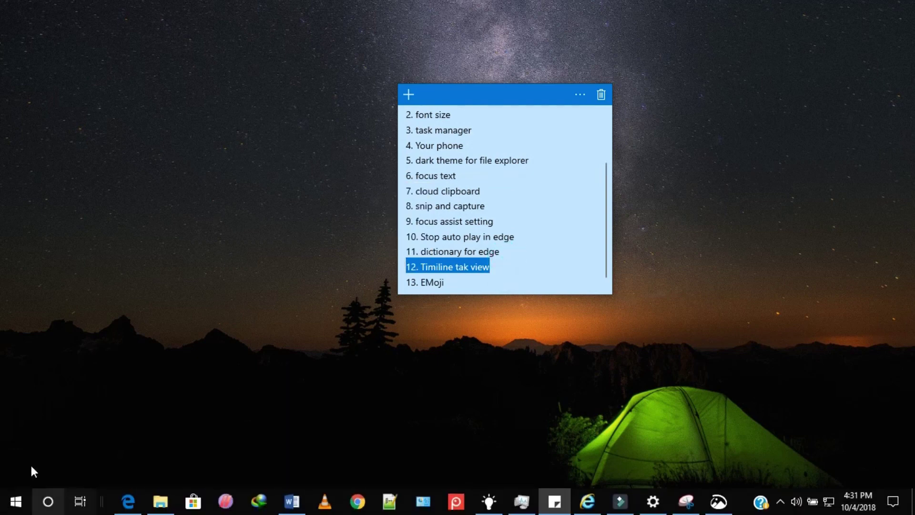
# Open Task View, browse the Timeline's past activities back to September 13, and switch to Desktop 2
pyautogui.click(77, 510)
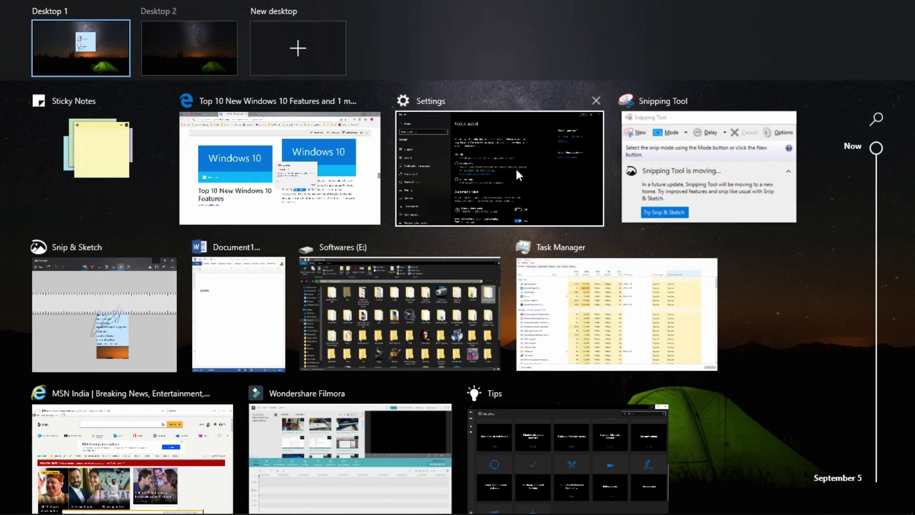
pyautogui.scroll(-10, 888, 245)
pyautogui.scroll(8, 891, 216)
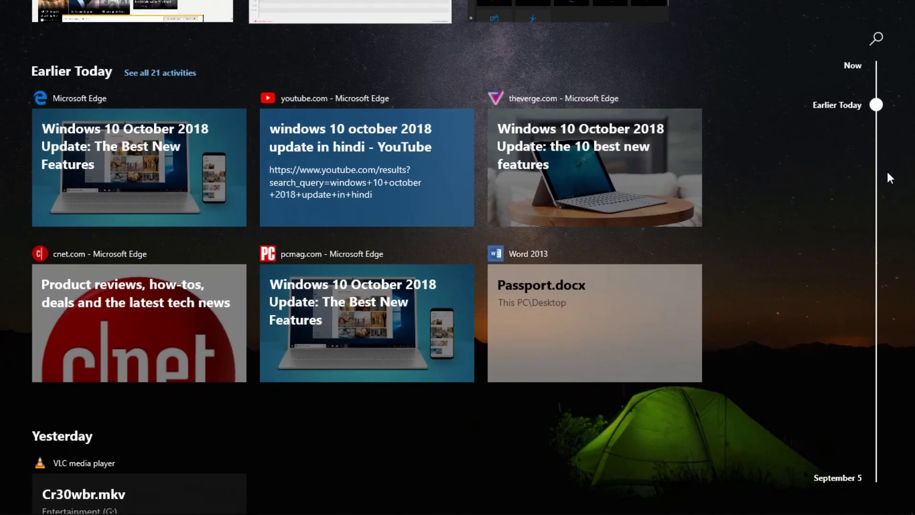
pyautogui.scroll(-3, 889, 169)
pyautogui.scroll(5, 889, 166)
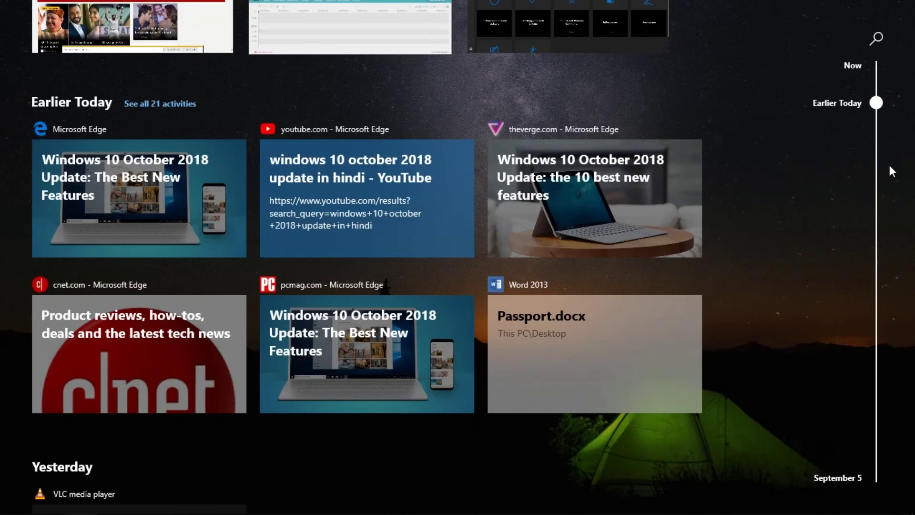
pyautogui.scroll(-8, 891, 153)
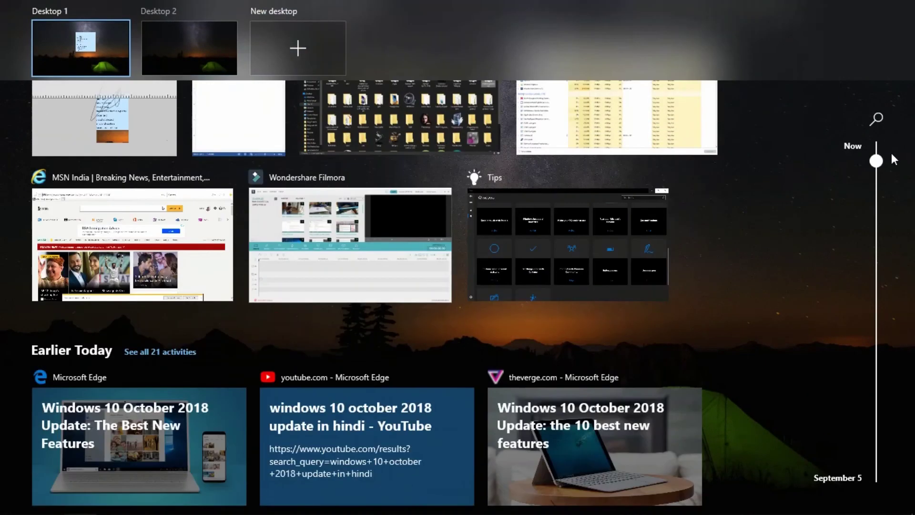
pyautogui.scroll(-5, 895, 230)
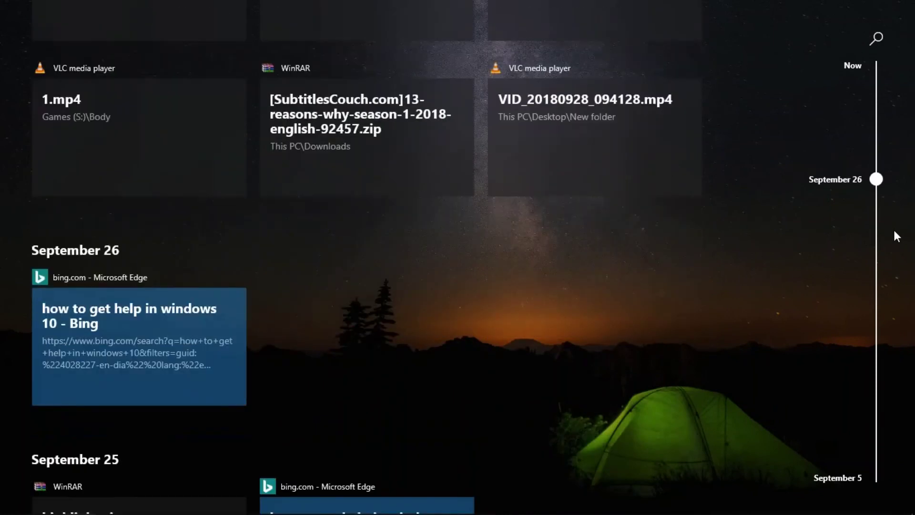
pyautogui.scroll(-4, 900, 372)
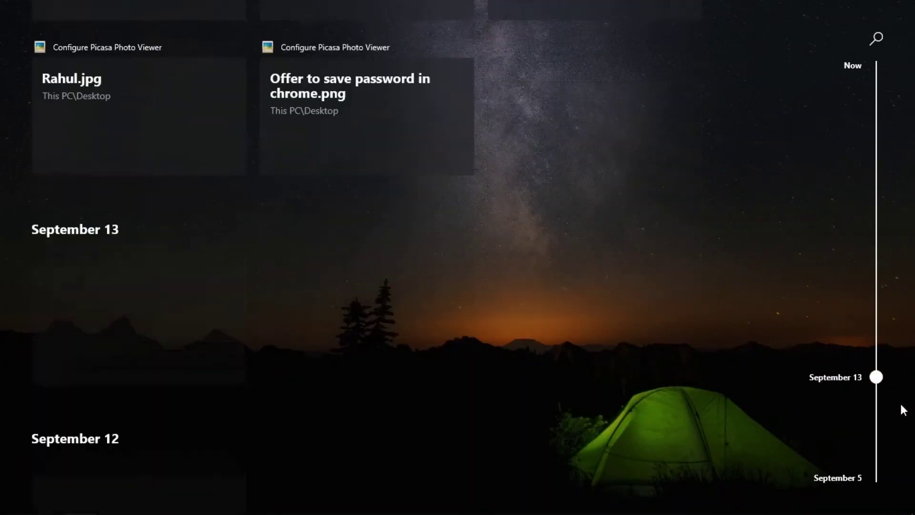
pyautogui.scroll(12, 898, 240)
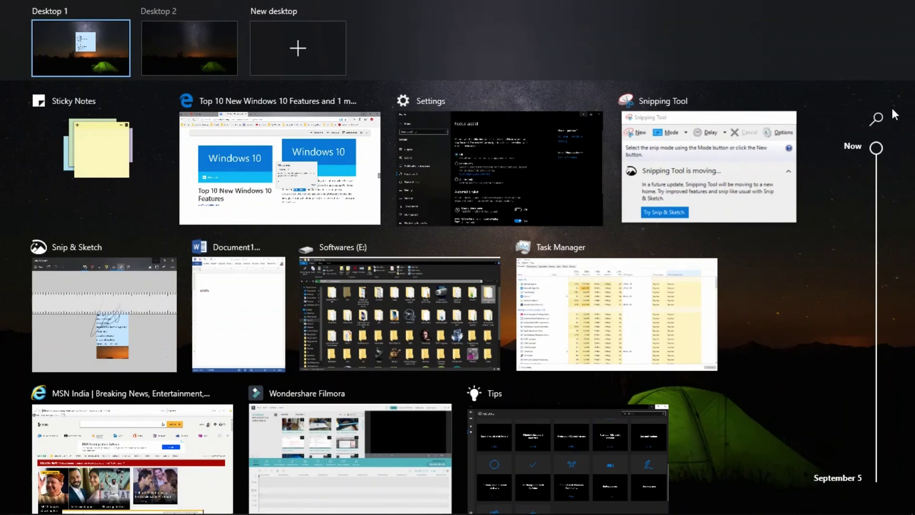
pyautogui.press('ctrl+super+Right')
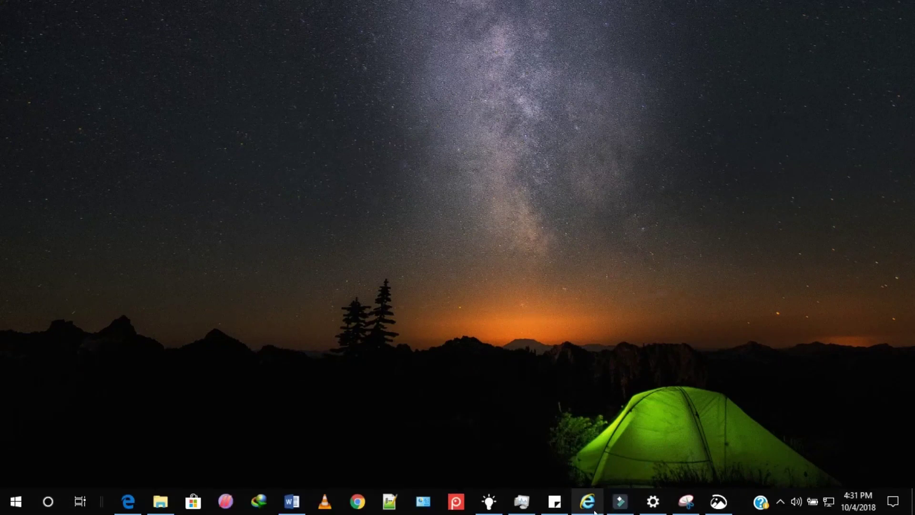
# Return to the sticky note and highlight the line "13. EMoji"
pyautogui.click(554, 501)
pyautogui.click(560, 281)
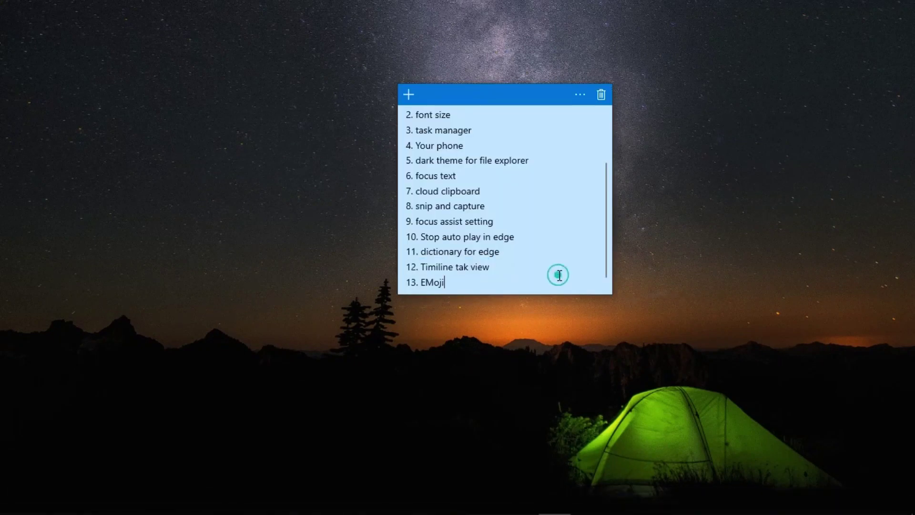
pyautogui.moveTo(445, 281); pyautogui.dragTo(373, 282)
pyautogui.rightClick(373, 281)
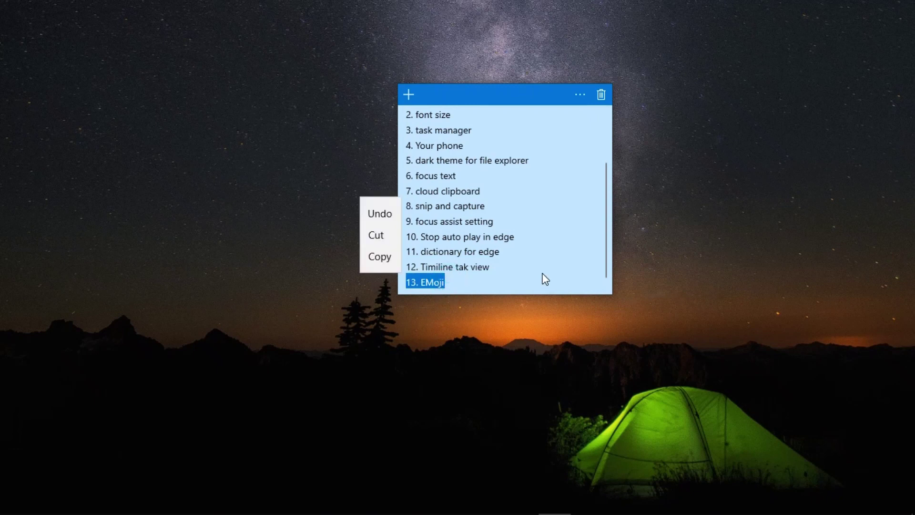
pyautogui.click(541, 274)
pyautogui.click(791, 380)
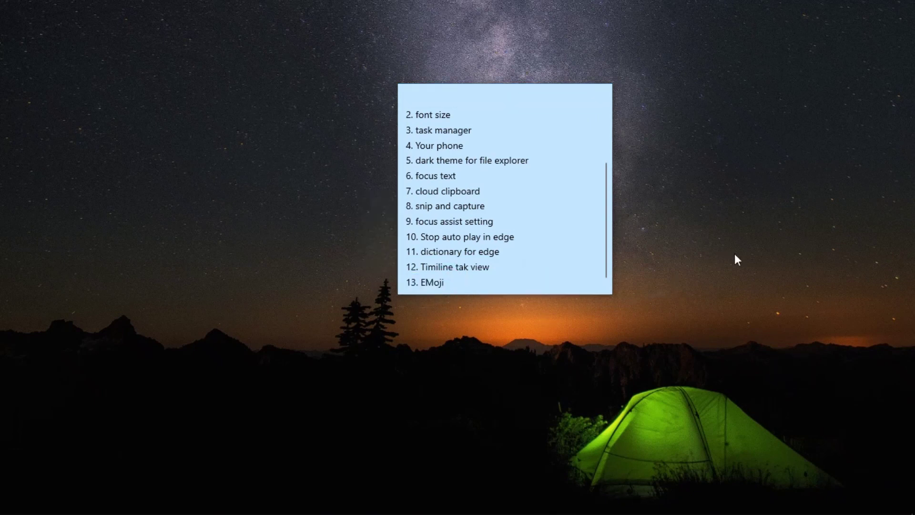
pyautogui.click(475, 95)
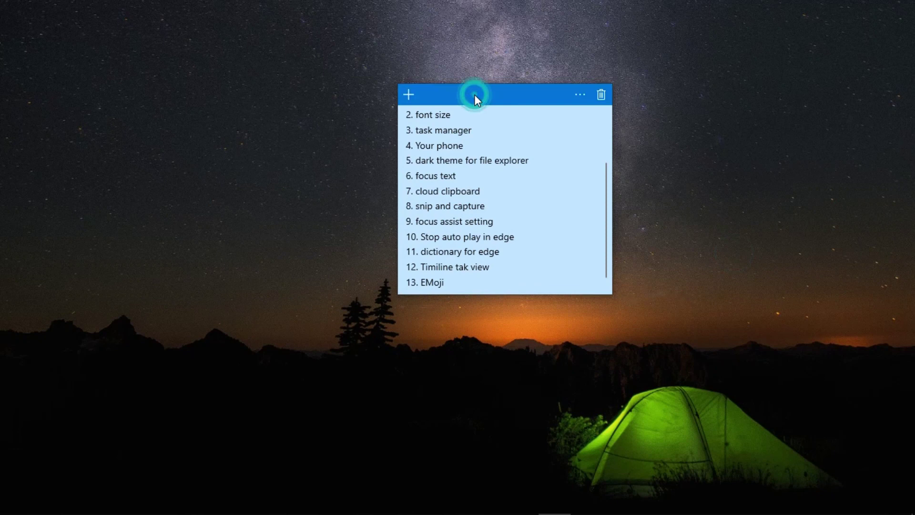
pyautogui.click(444, 374)
pyautogui.click(231, 198)
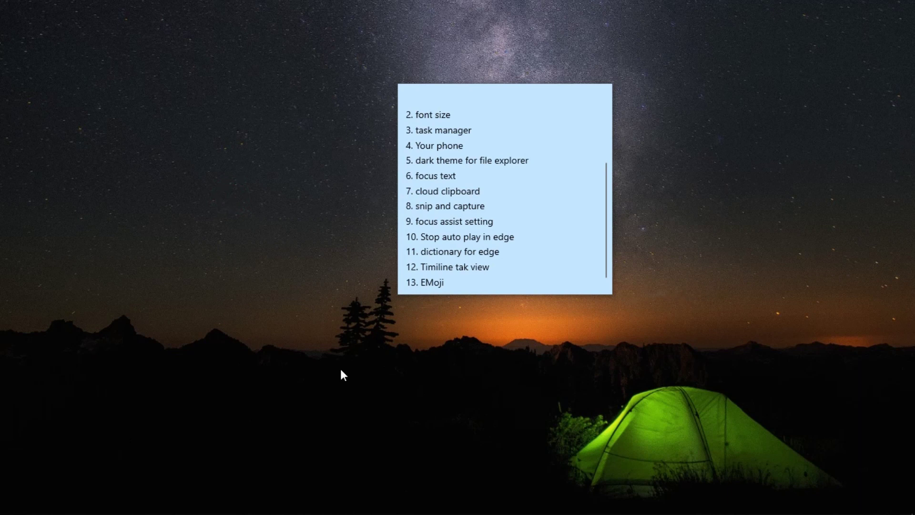
# Open the emoji panel and look through the smiley, people, celebration, food, transport and heart categories
pyautogui.press('super+period')
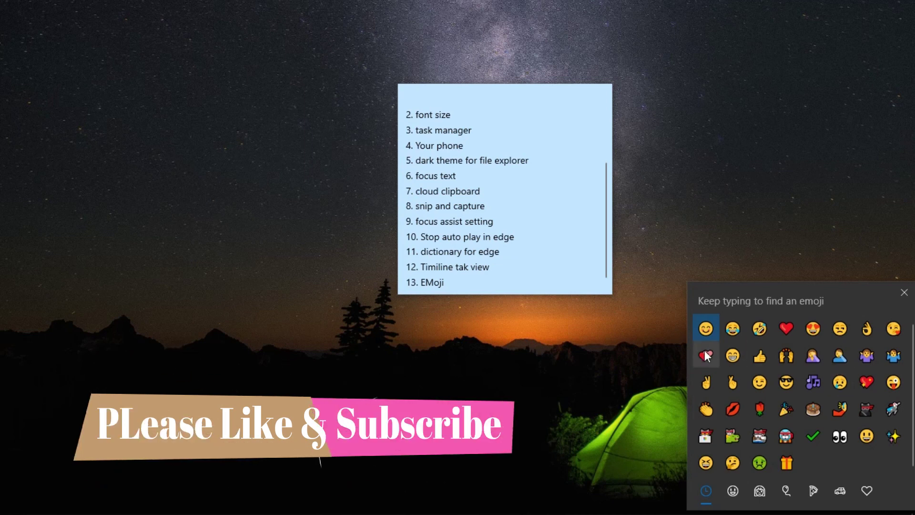
pyautogui.click(733, 499)
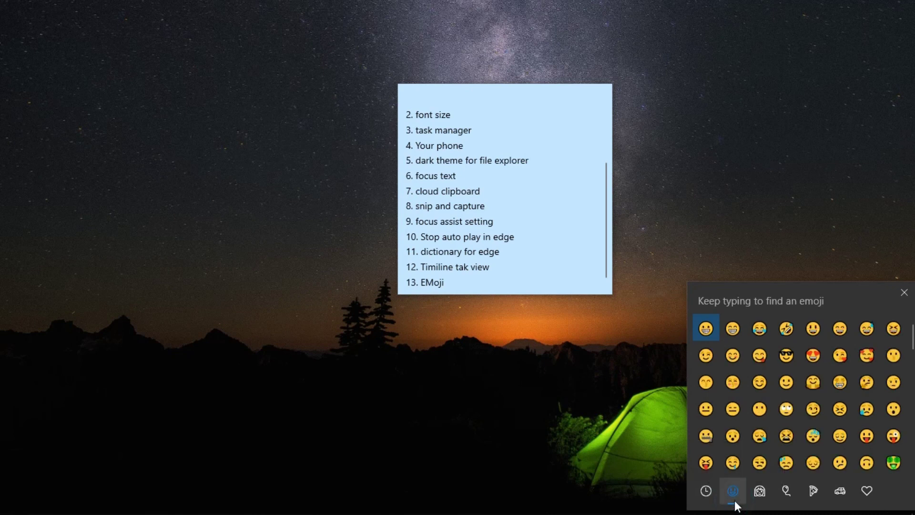
pyautogui.click(772, 491)
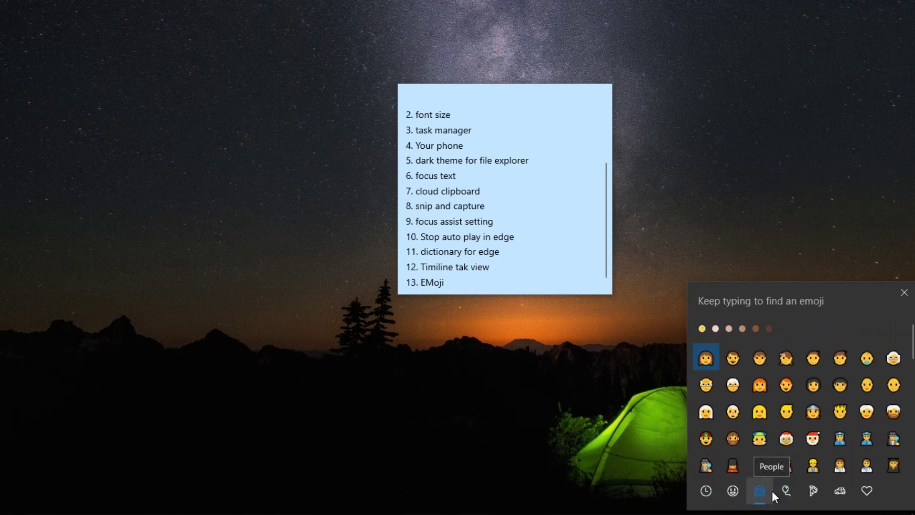
pyautogui.click(785, 491)
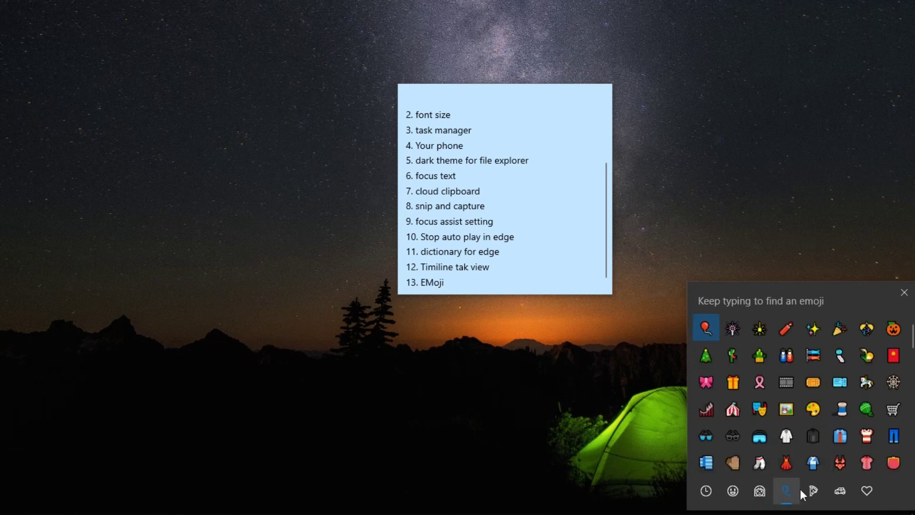
pyautogui.click(803, 493)
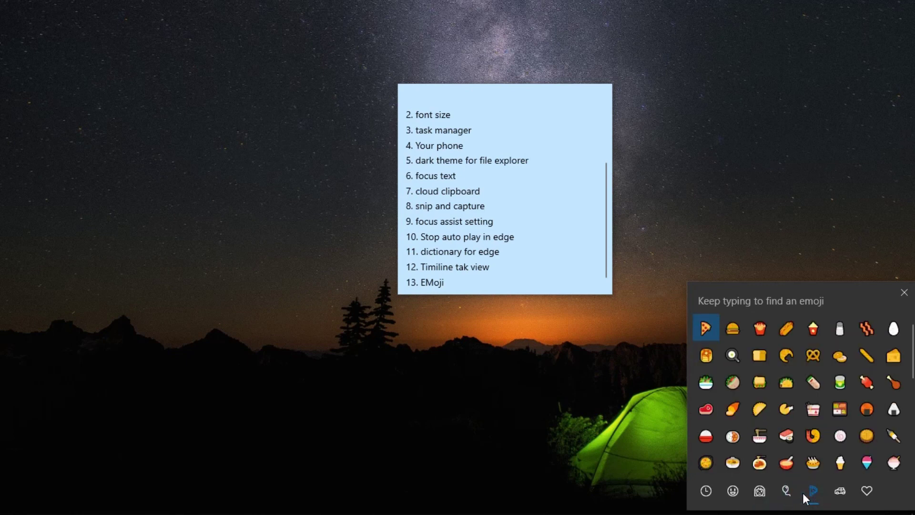
pyautogui.click(838, 494)
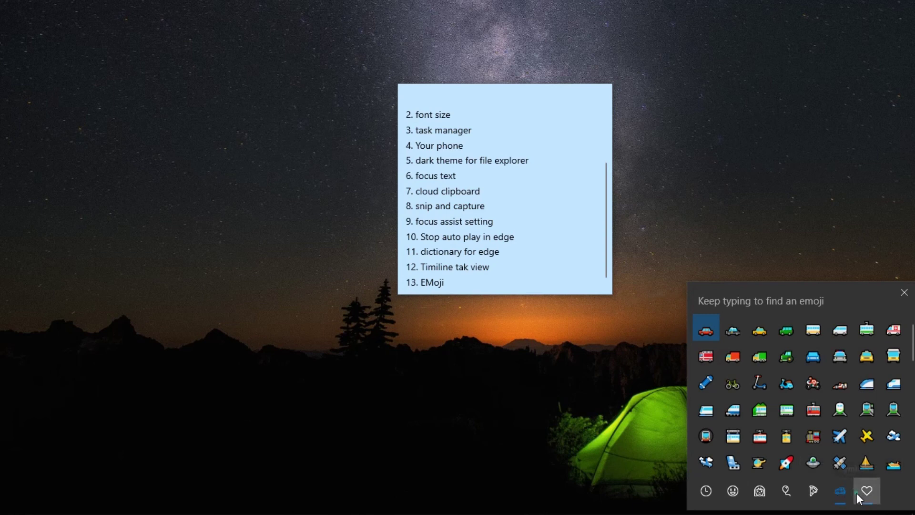
pyautogui.click(858, 493)
# Revisit the recently used, smiley and people emoji categories, viewing the smileys to the end of their list, and close the emoji panel
pyautogui.click(808, 488)
pyautogui.click(776, 493)
pyautogui.click(713, 496)
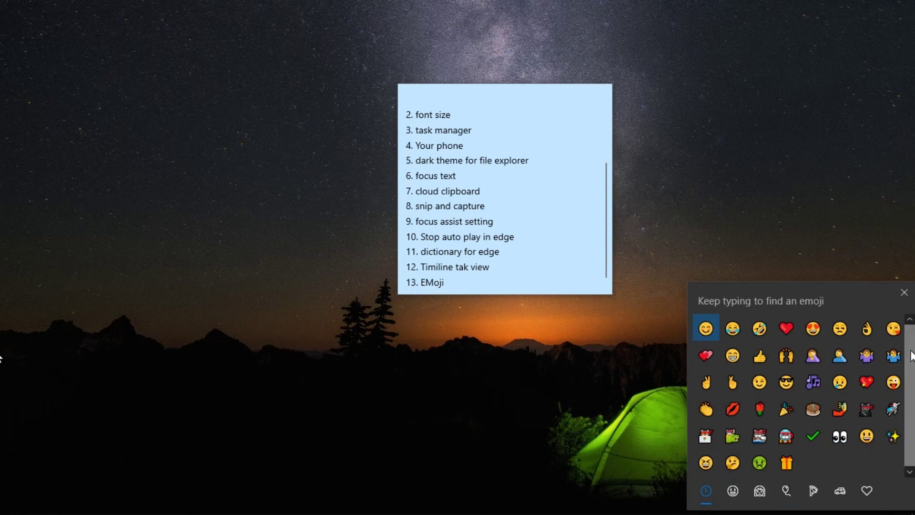
pyautogui.click(734, 492)
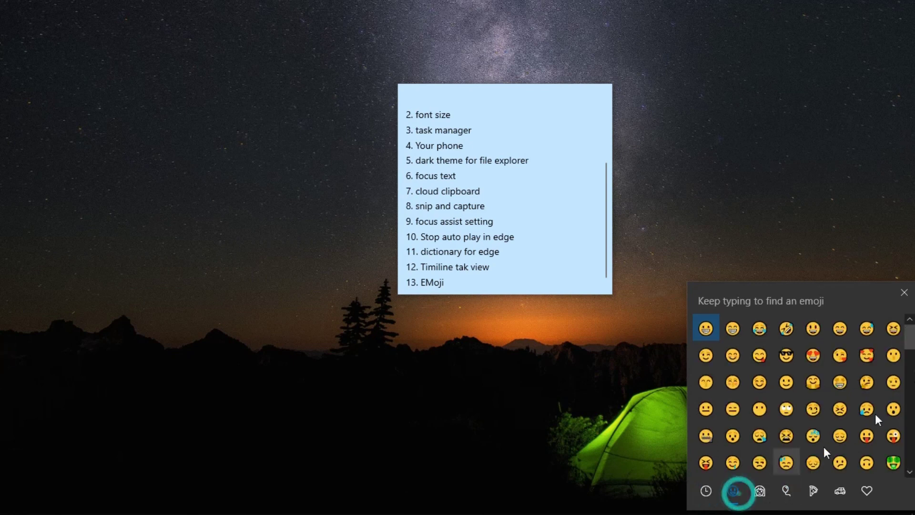
pyautogui.moveTo(912, 334); pyautogui.dragTo(909, 455)
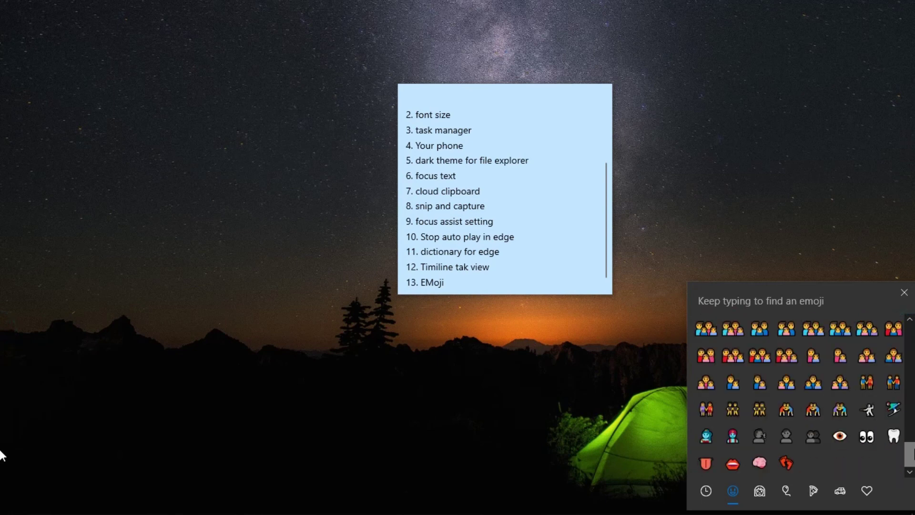
pyautogui.click(769, 498)
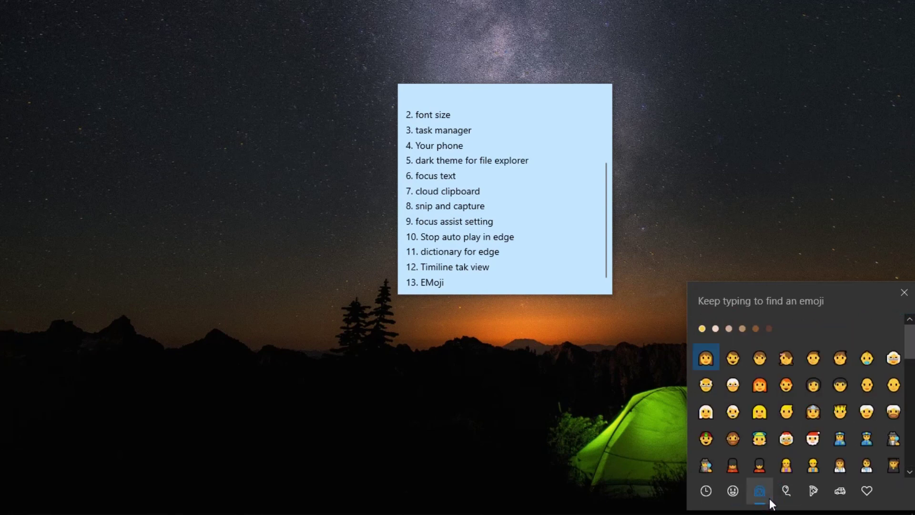
pyautogui.click(535, 209)
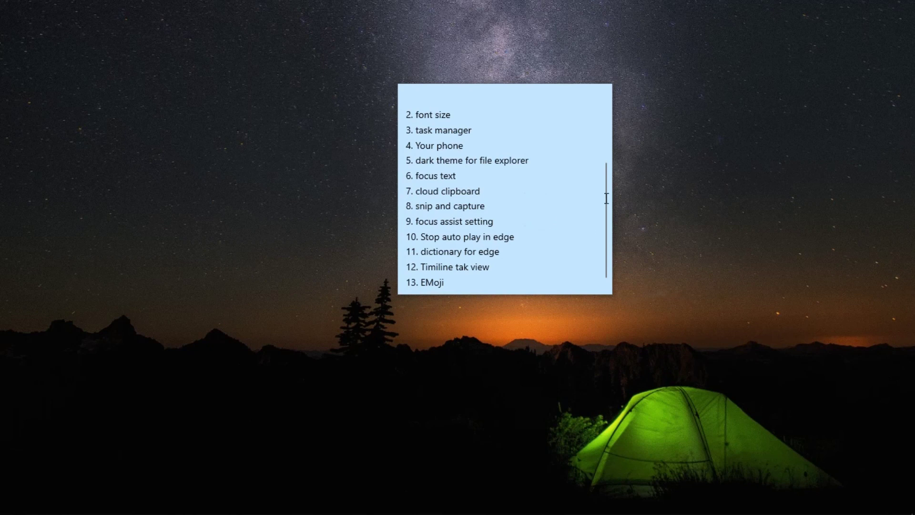
# Review the sticky note's version 1809 feature list from its heading down to item 13
pyautogui.moveTo(606, 205); pyautogui.dragTo(610, 138)
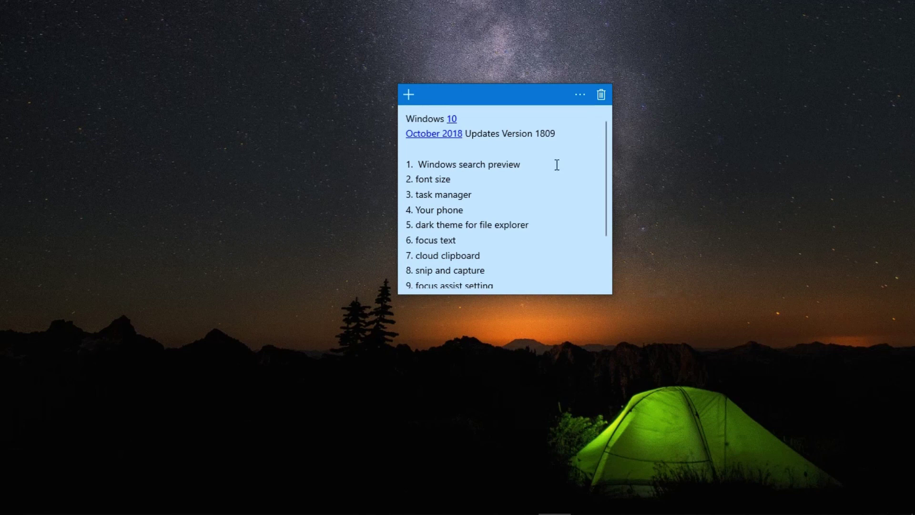
pyautogui.moveTo(603, 160); pyautogui.dragTo(606, 235)
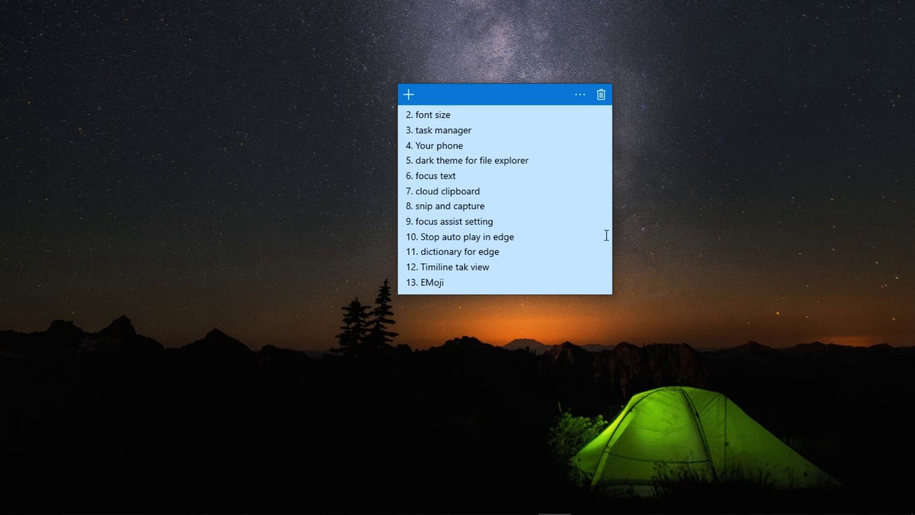
pyautogui.moveTo(606, 235); pyautogui.dragTo(606, 185)
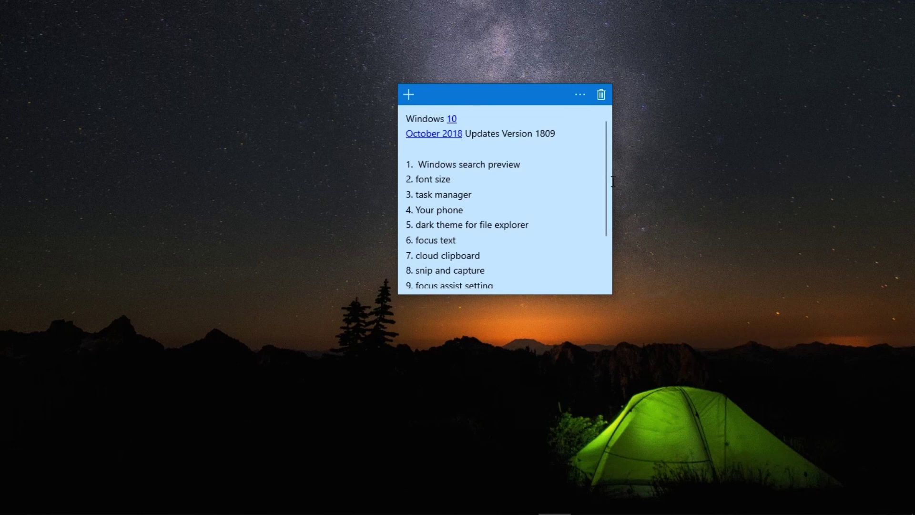
pyautogui.scroll(-3, 603, 176)
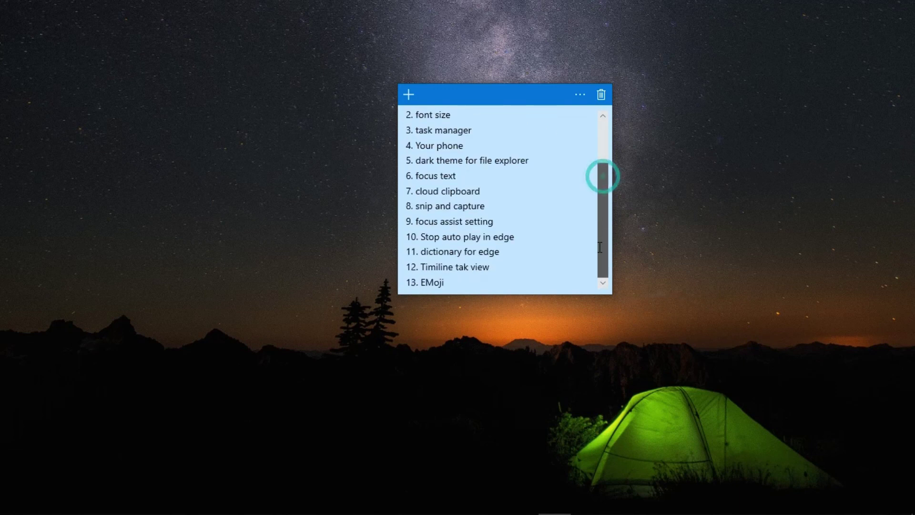